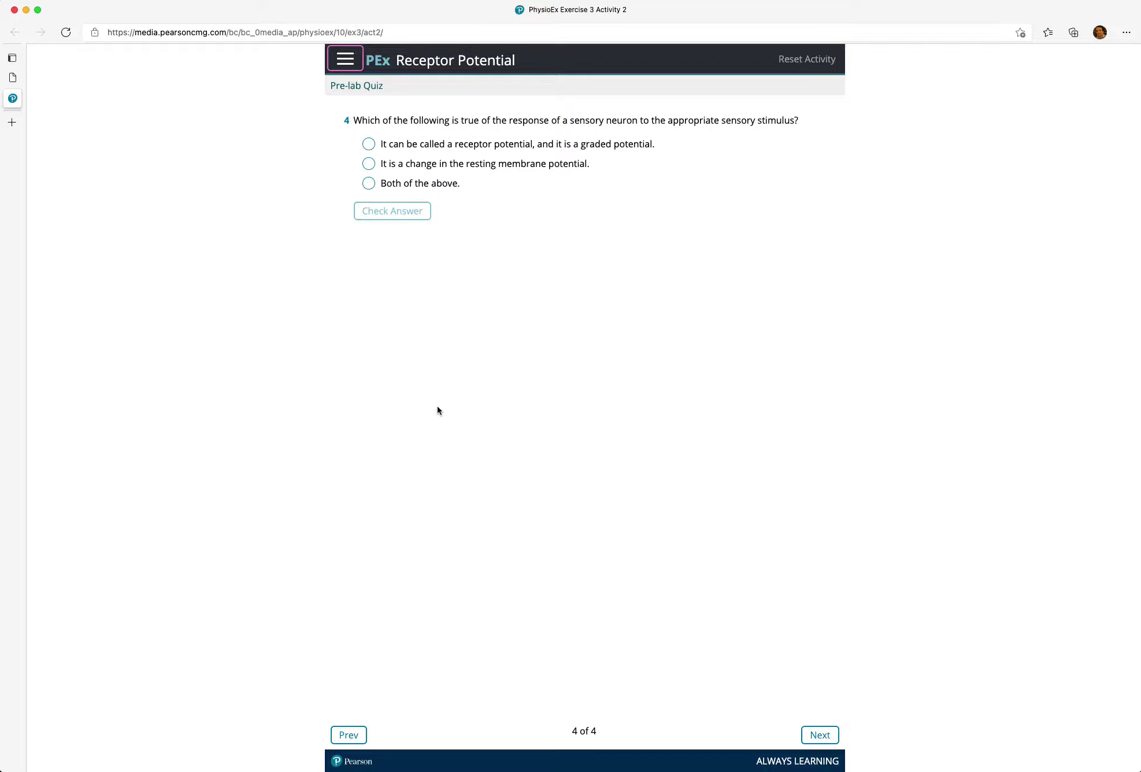
Answer pre-lab quiz question 4 with "Both of the above", check the answer, and continue to the experiment.
{"action": "left_click", "coordinate": [368, 183]}
{"action": "left_click", "coordinate": [399, 211]}
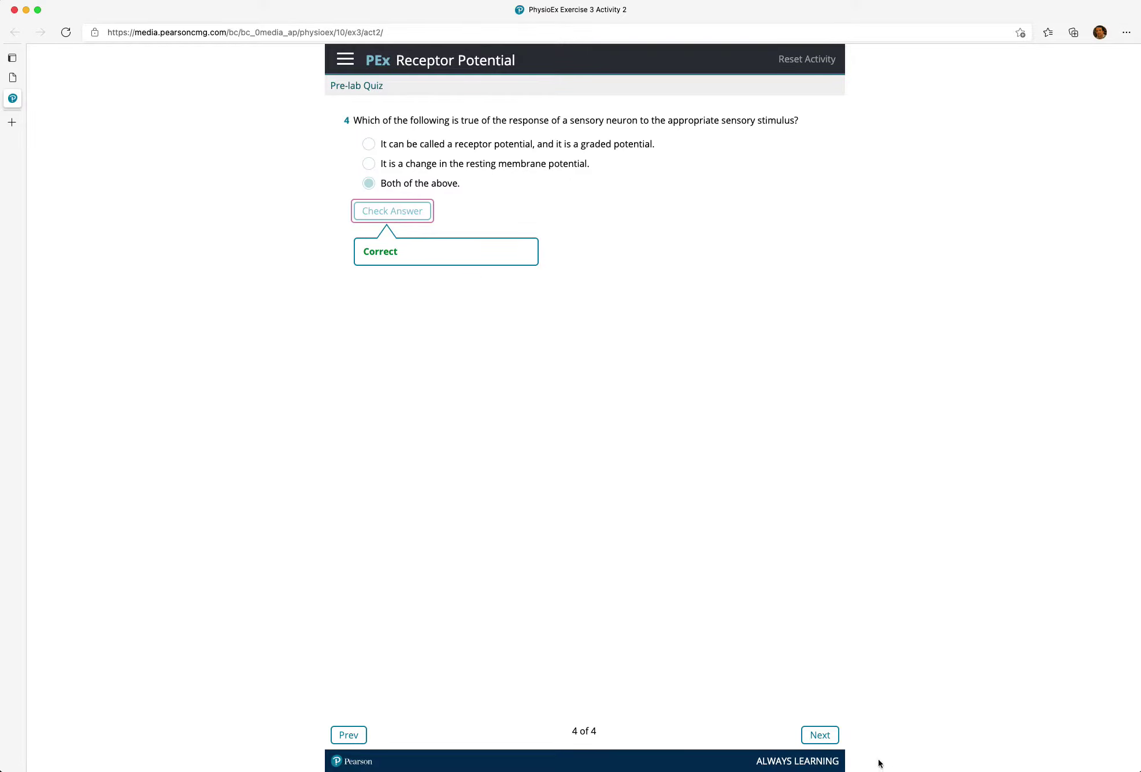
{"action": "left_click", "coordinate": [819, 736]}
{"action": "left_click", "coordinate": [589, 469]}
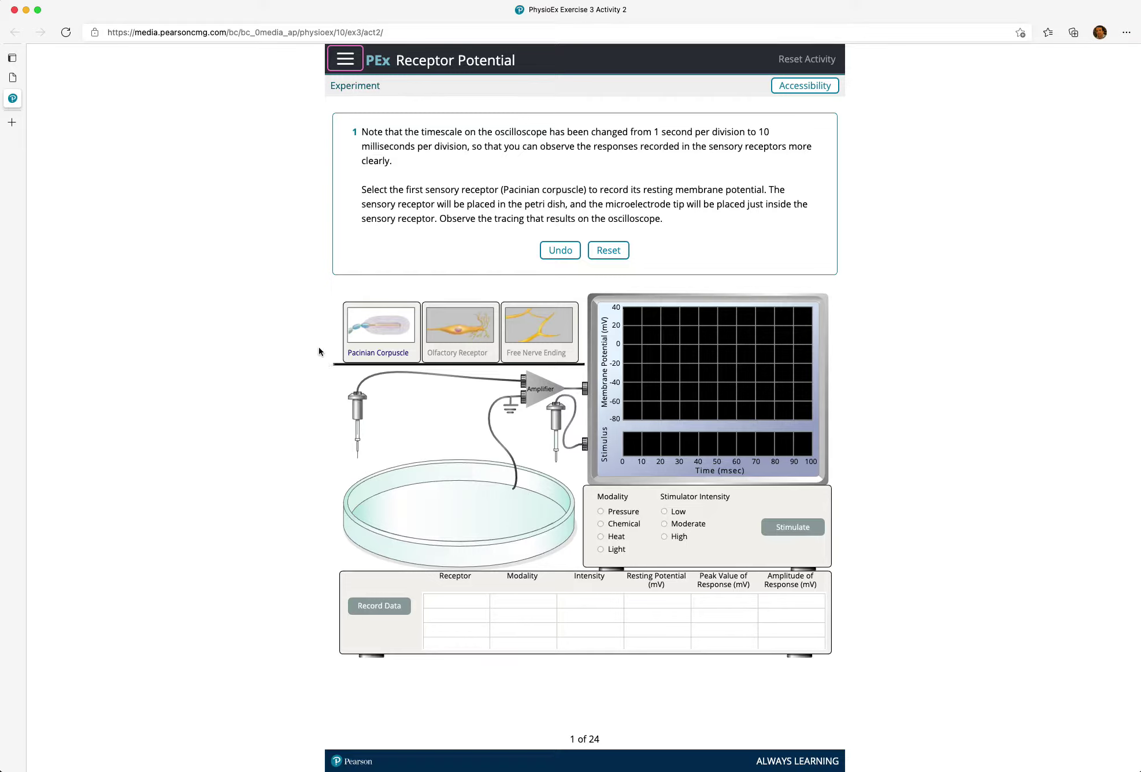
Place the Pacinian corpuscle in the petri dish and record its resting membrane potential in the grid.
{"action": "left_click", "coordinate": [389, 327]}
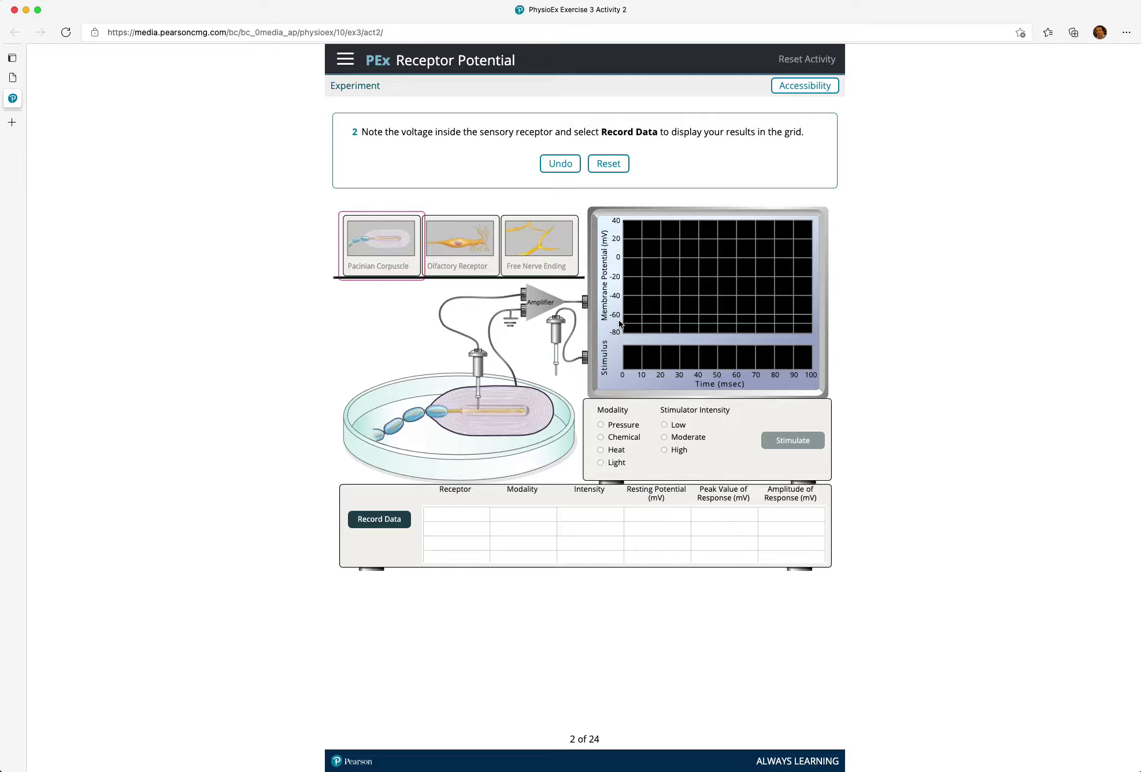
{"action": "left_click", "coordinate": [379, 519]}
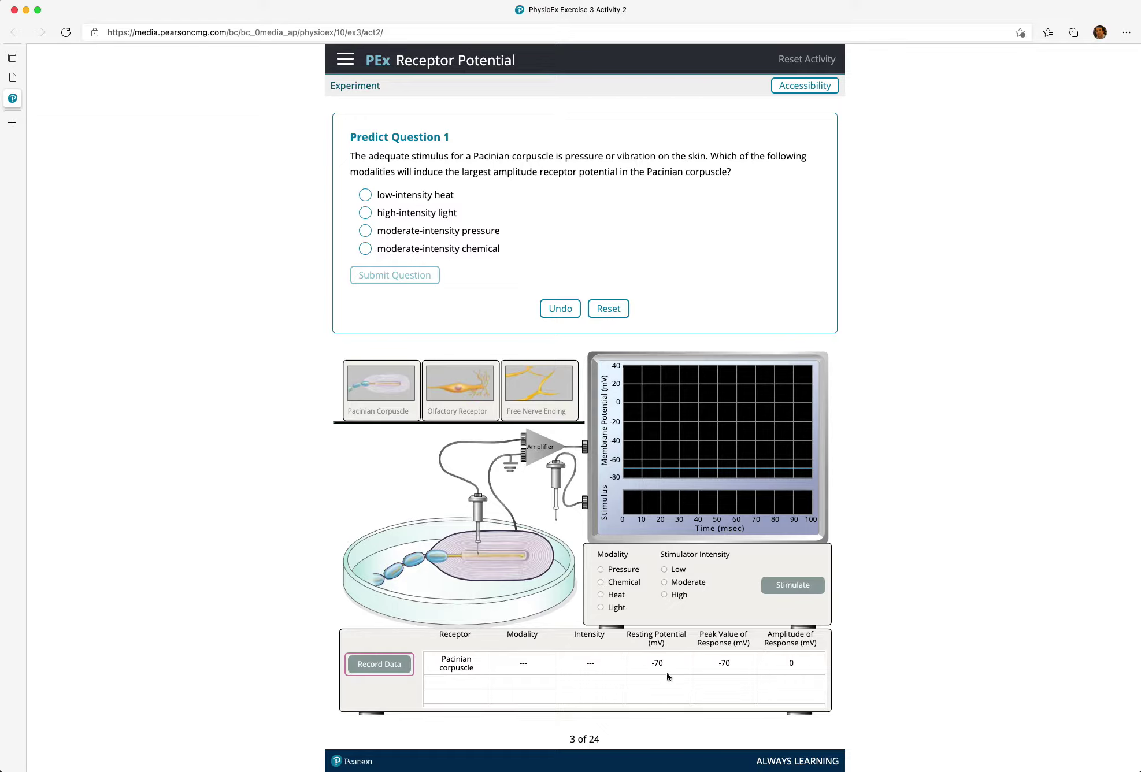
{"action": "scroll", "coordinate": [671, 673], "scroll_direction": "down", "scroll_amount": 1}
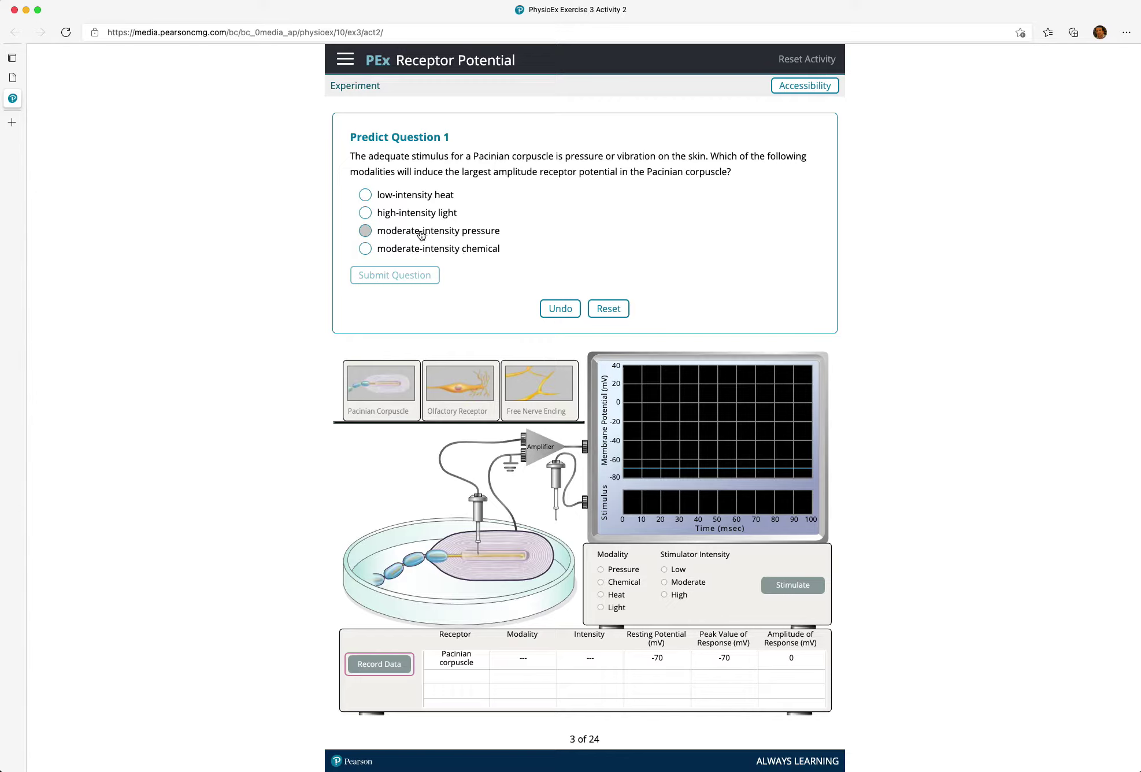
Submit "moderate-intensity pressure" as the answer to Predict Question 1.
{"action": "left_click", "coordinate": [390, 236]}
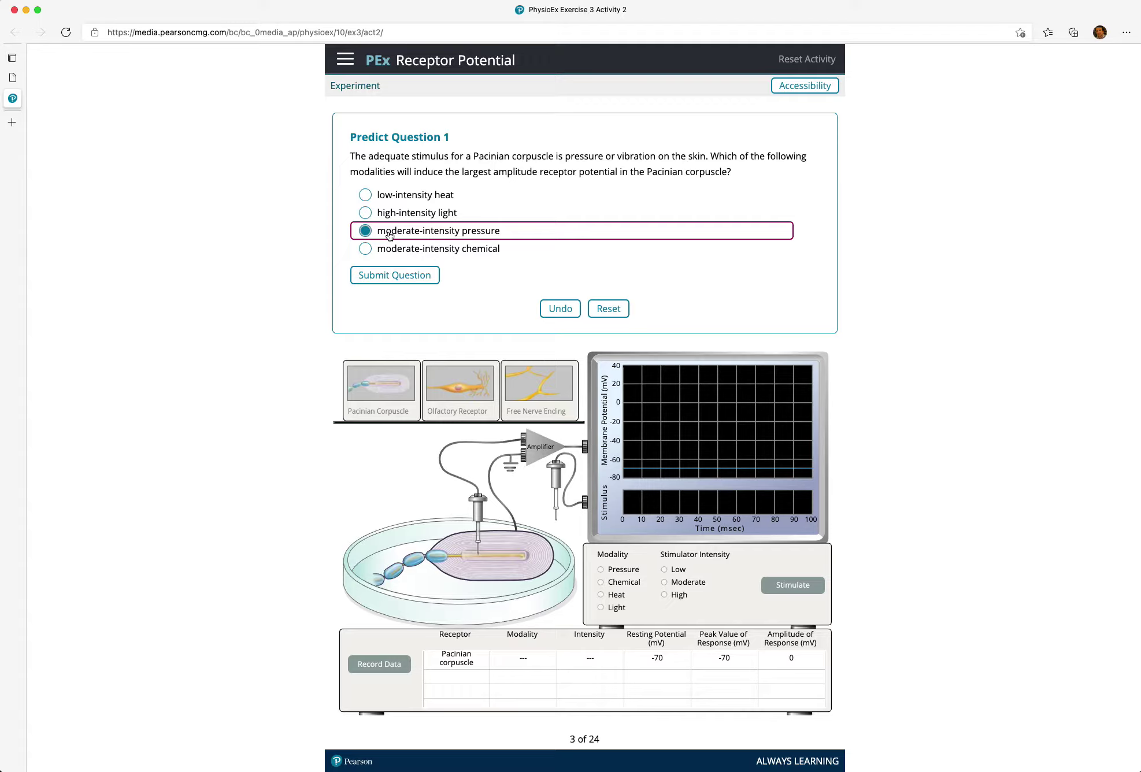
{"action": "left_click", "coordinate": [395, 276]}
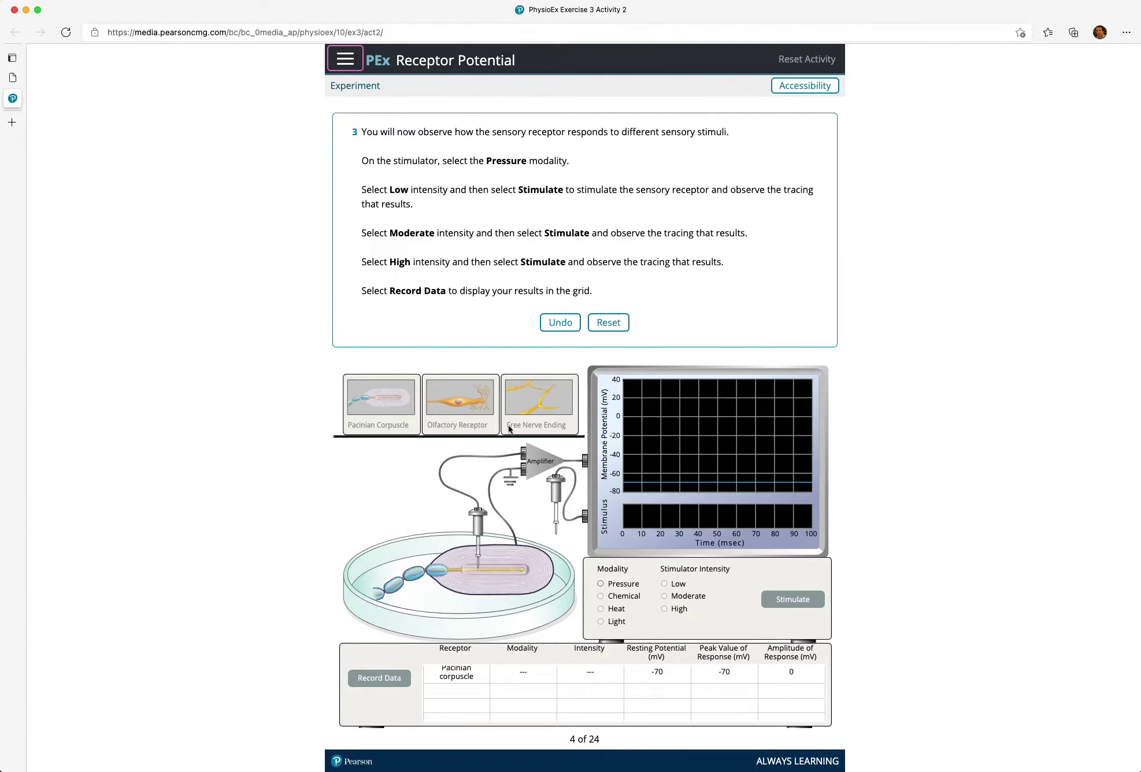
Stimulate the Pacinian corpuscle with Pressure at Low, Moderate and High intensity, and record the data in the grid.
{"action": "left_click", "coordinate": [601, 584]}
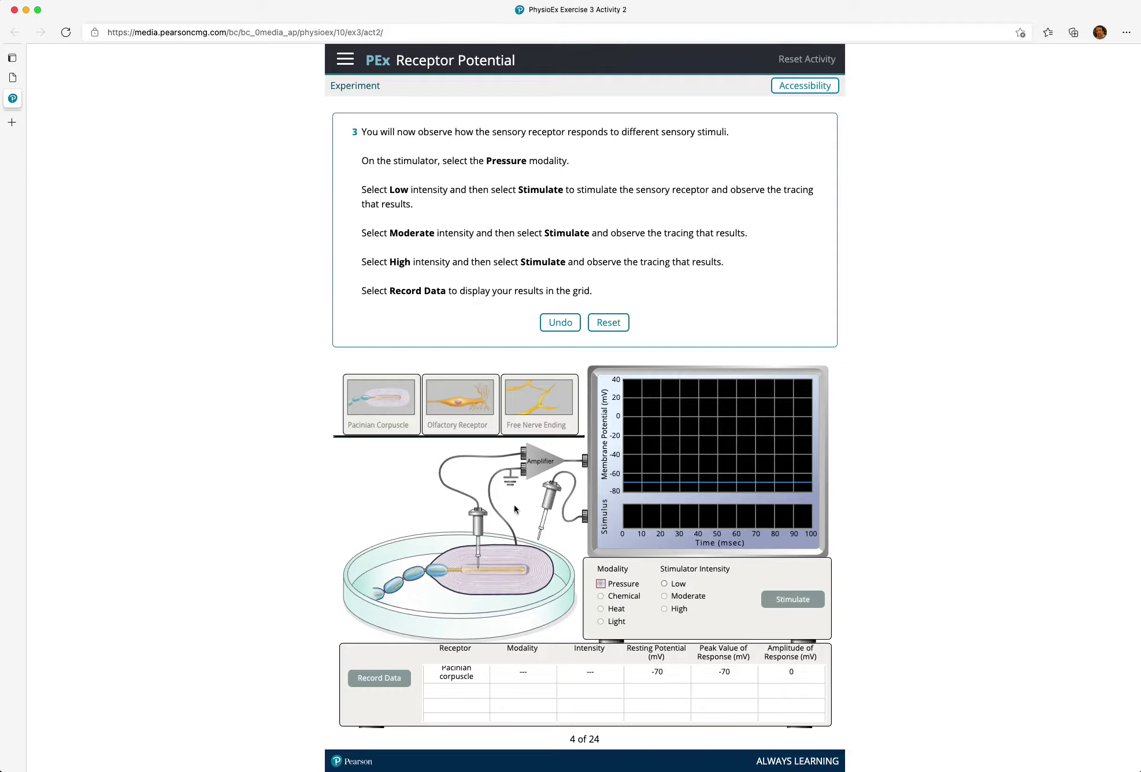
{"action": "left_click", "coordinate": [665, 584]}
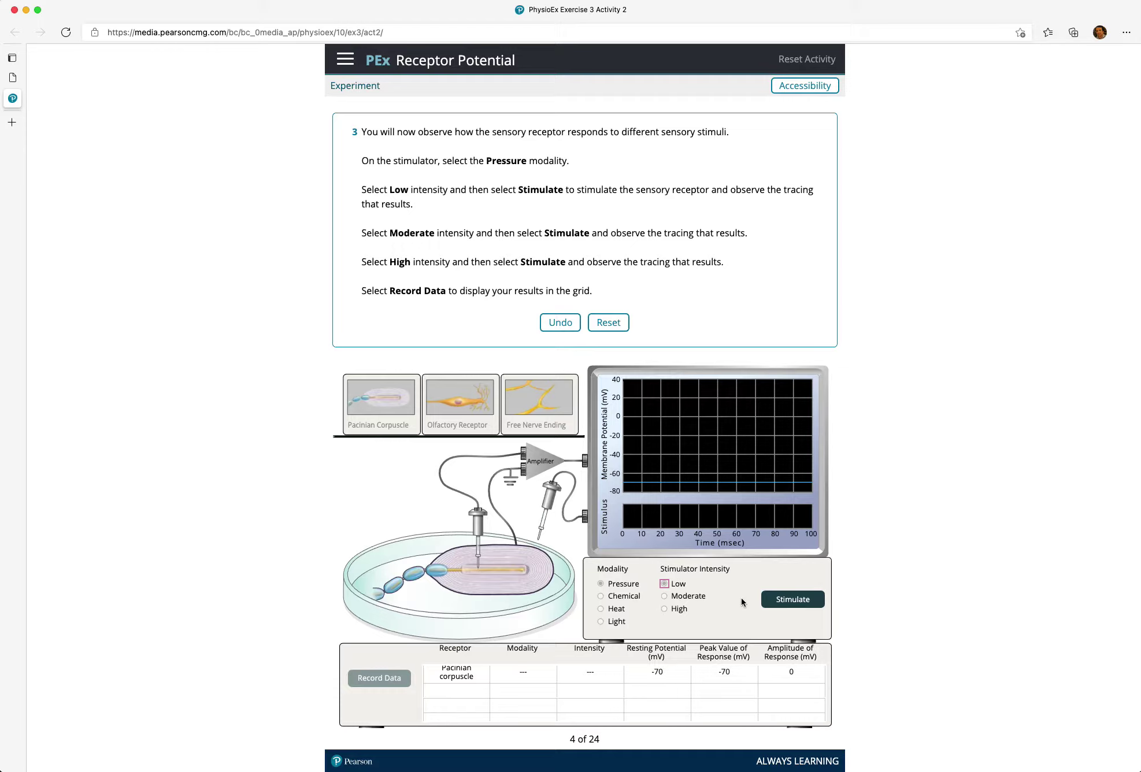
{"action": "left_click", "coordinate": [784, 598]}
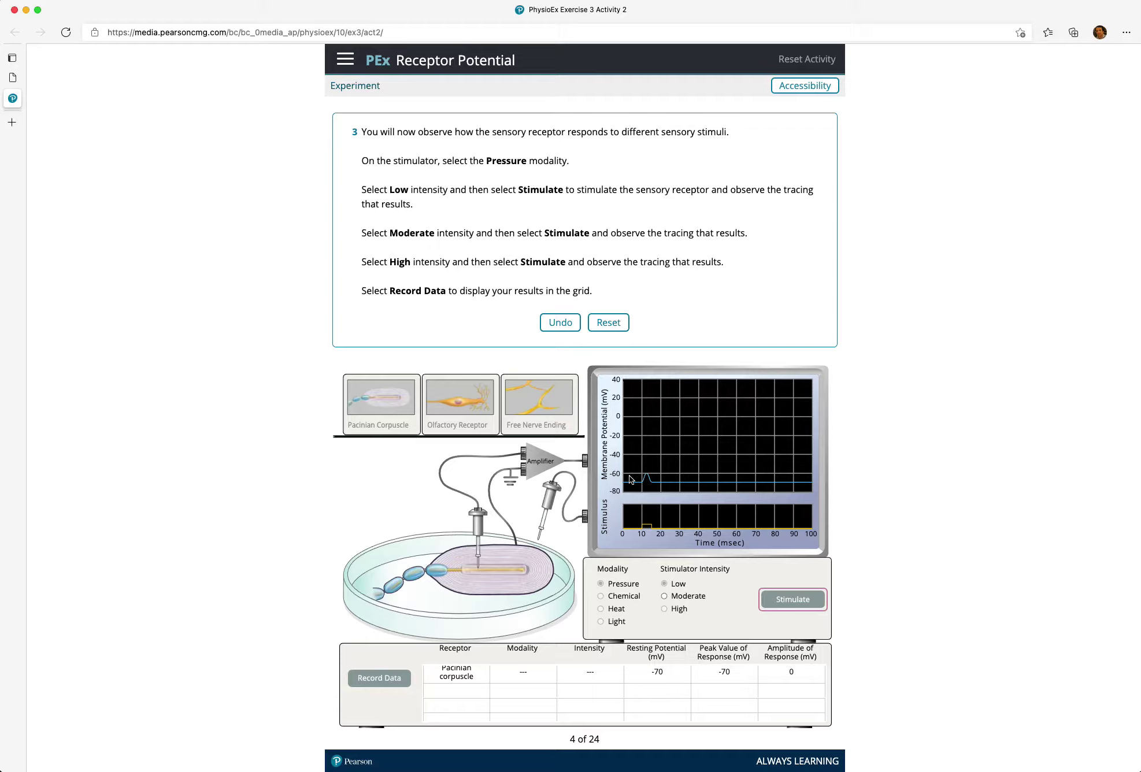
{"action": "left_click", "coordinate": [665, 596]}
{"action": "left_click", "coordinate": [791, 600]}
{"action": "left_click", "coordinate": [664, 609]}
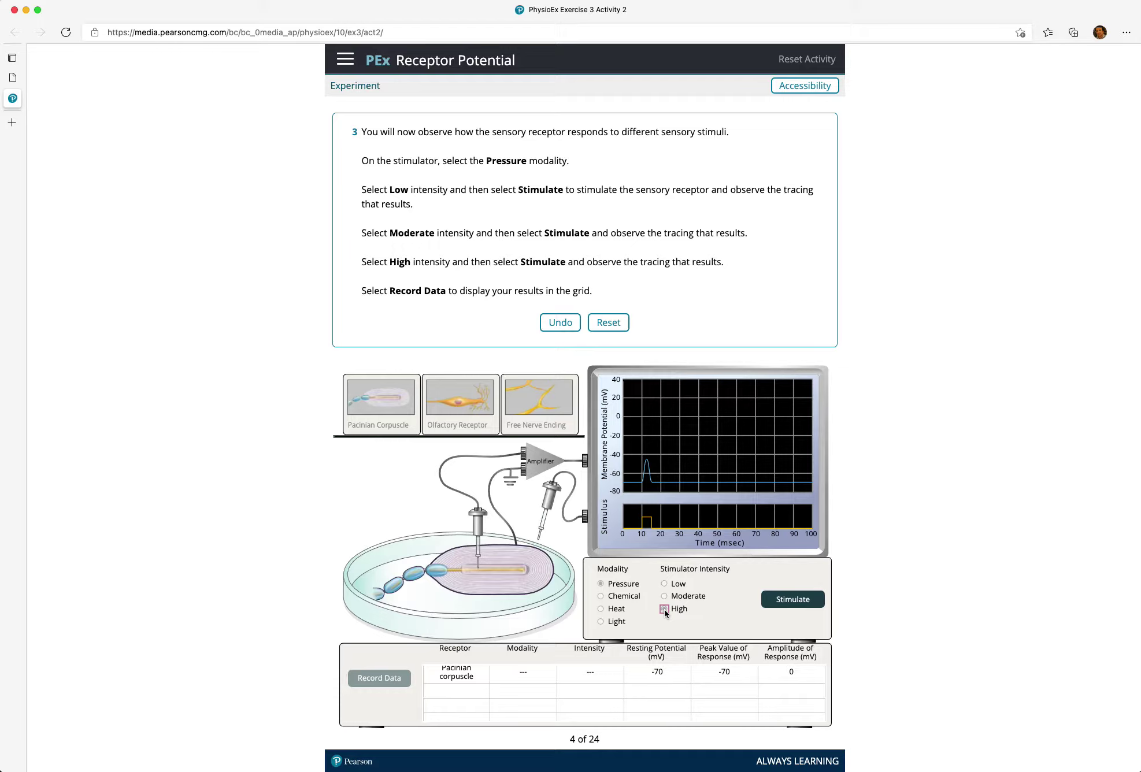
{"action": "left_click", "coordinate": [780, 603]}
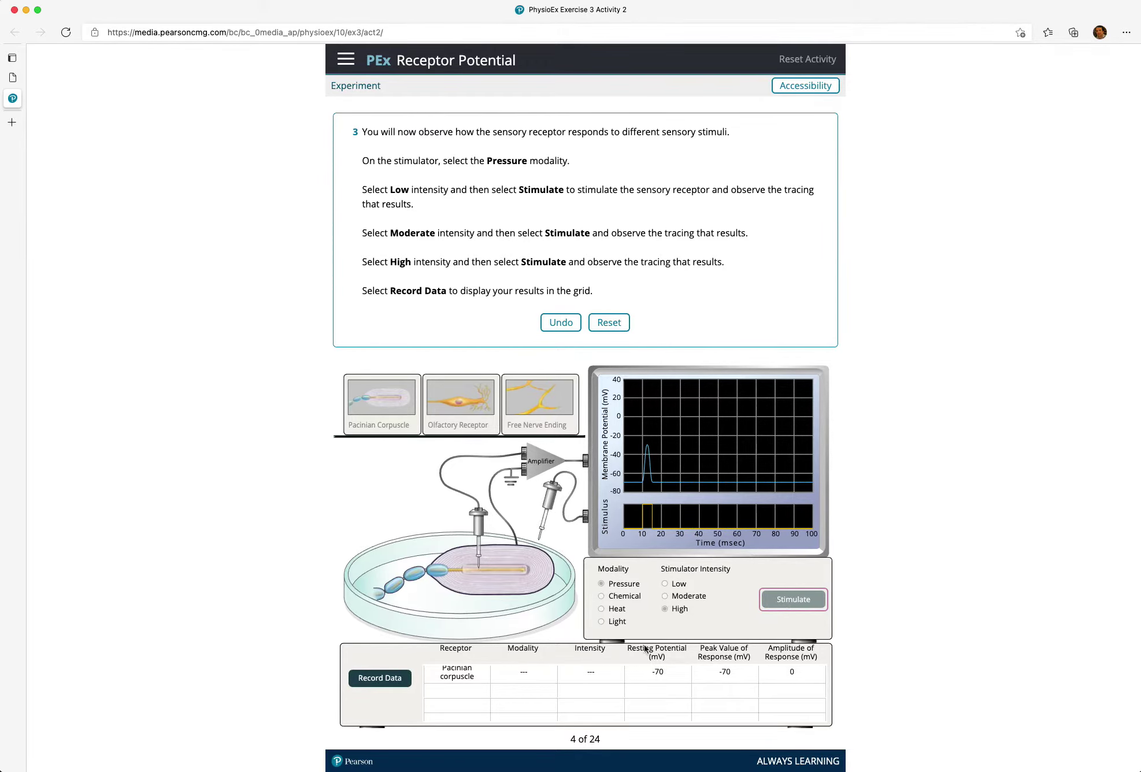
{"action": "left_click", "coordinate": [377, 678]}
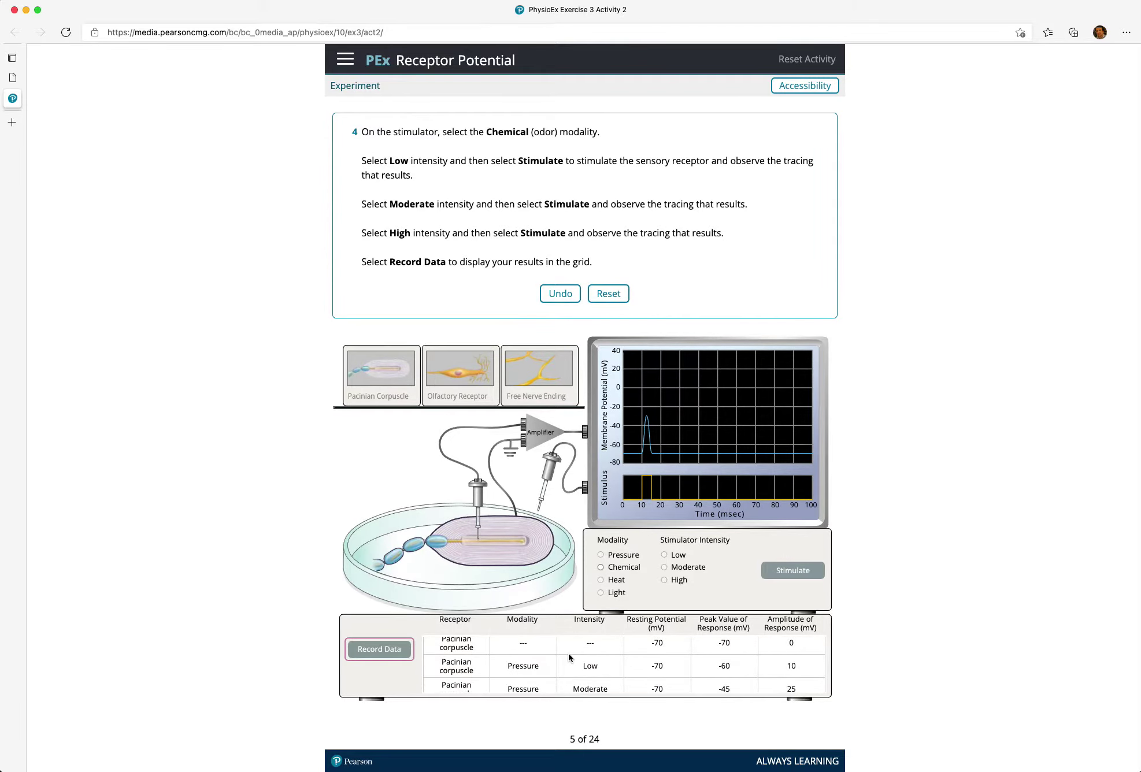
{"action": "scroll", "coordinate": [579, 659], "scroll_direction": "down", "scroll_amount": 1}
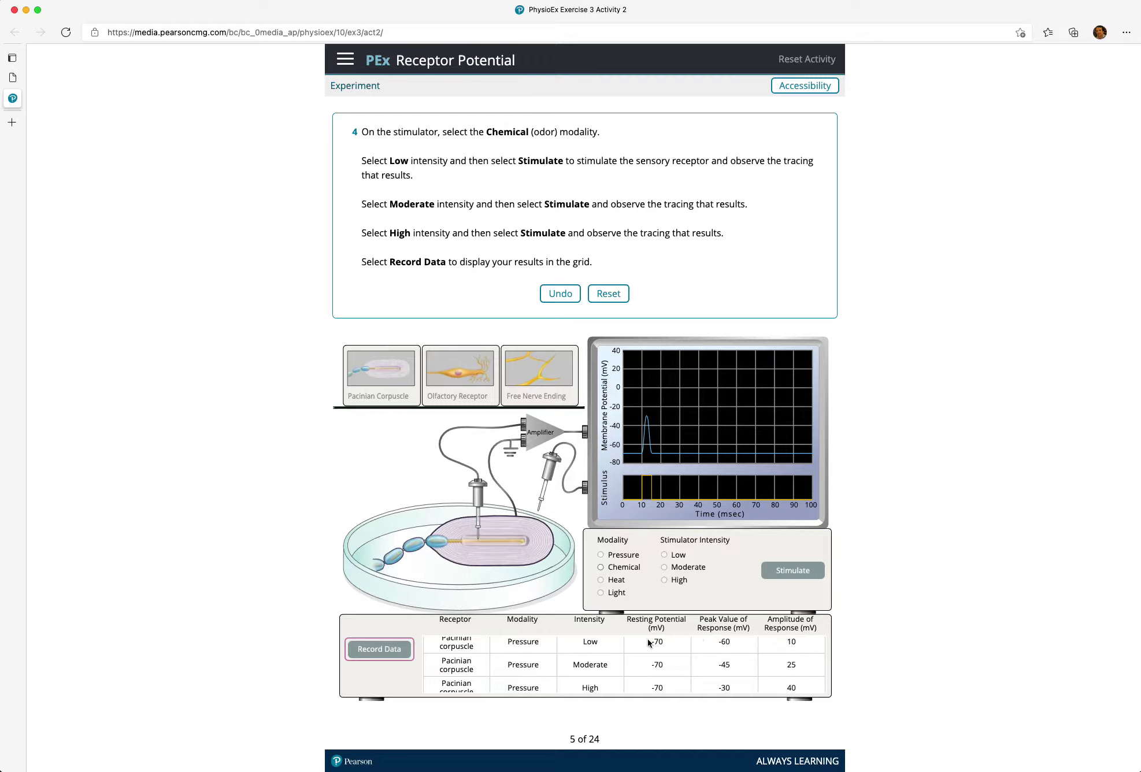
Stimulate the Pacinian corpuscle with the Chemical modality at Low, Moderate and High intensity, and record the data in the grid.
{"action": "left_click", "coordinate": [601, 568]}
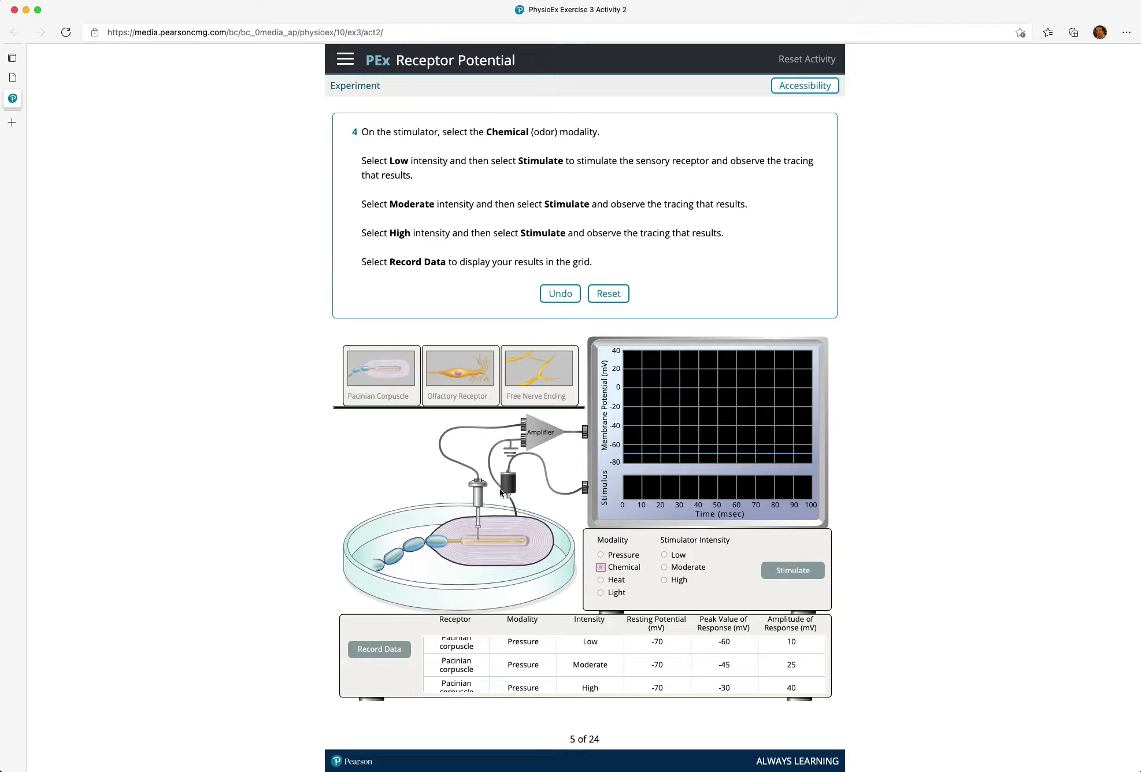
{"action": "left_click", "coordinate": [663, 556]}
{"action": "left_click", "coordinate": [665, 556]}
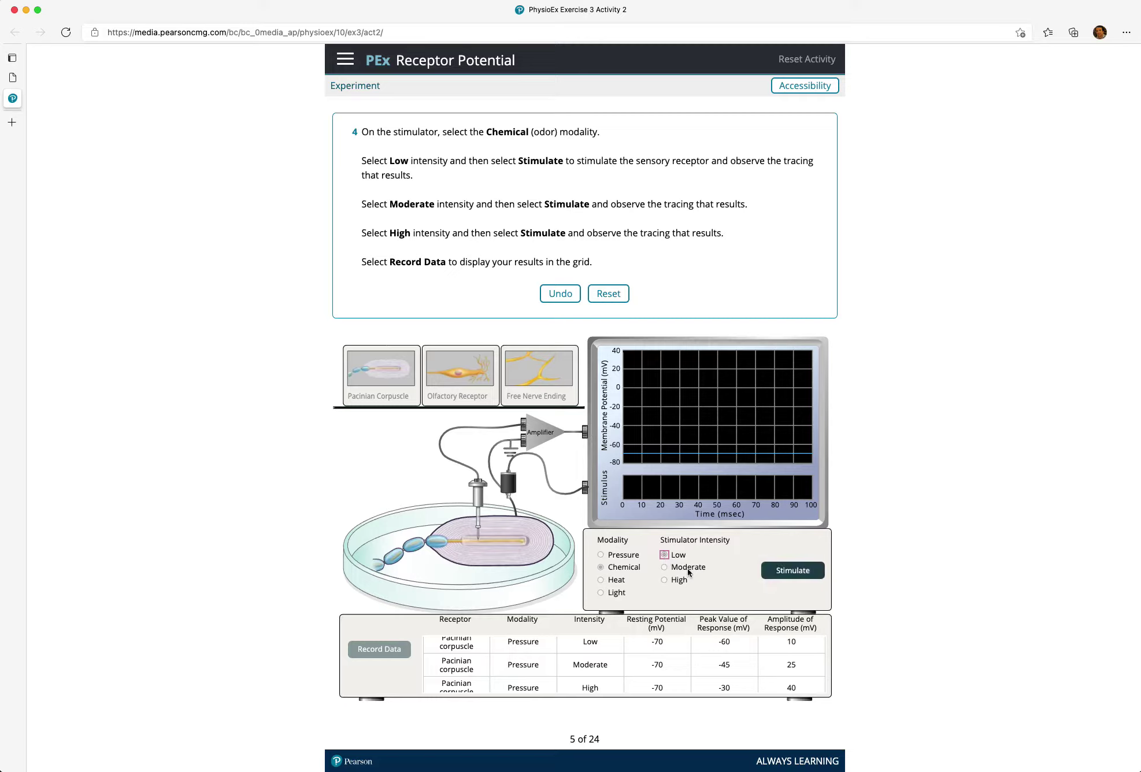
{"action": "left_click", "coordinate": [774, 574]}
{"action": "left_click", "coordinate": [774, 574]}
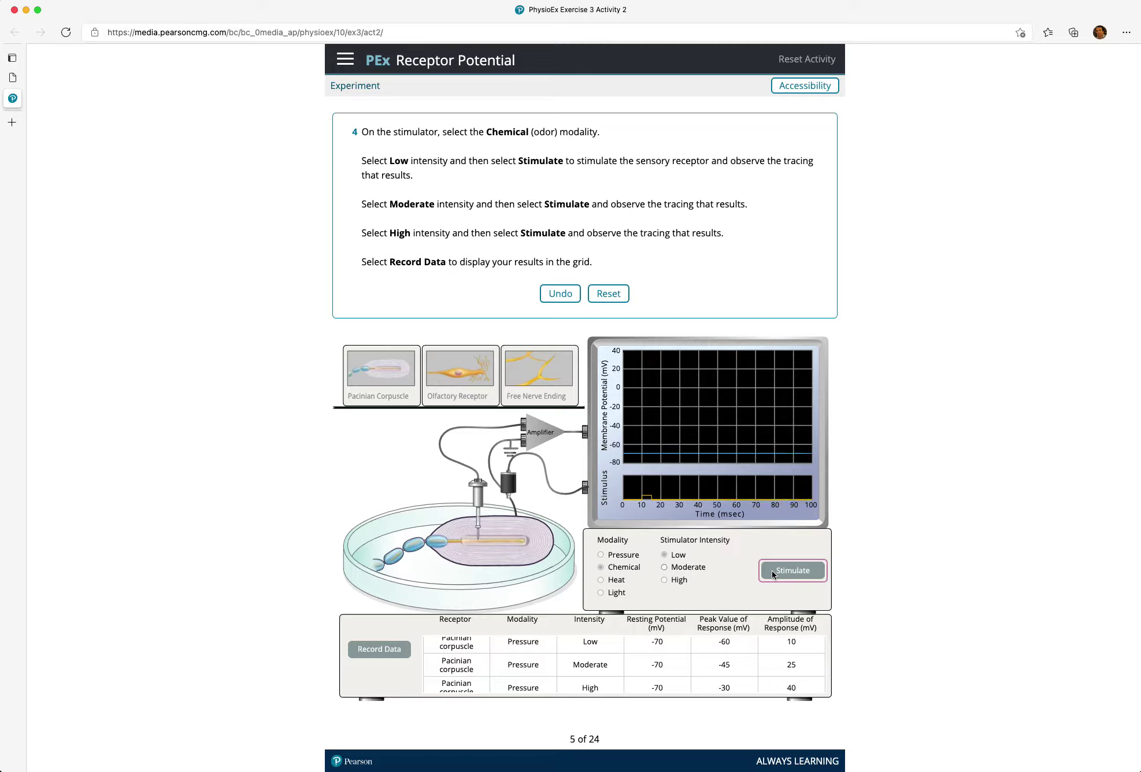
{"action": "left_click", "coordinate": [668, 568]}
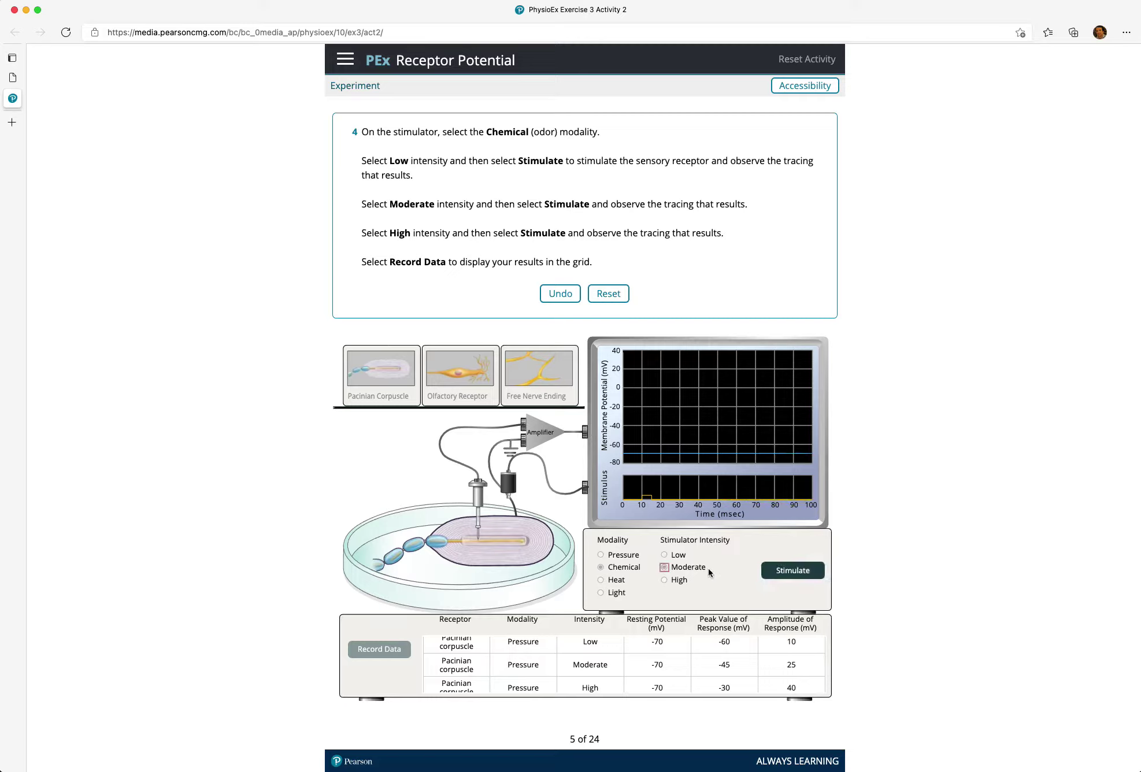
{"action": "left_click", "coordinate": [807, 572]}
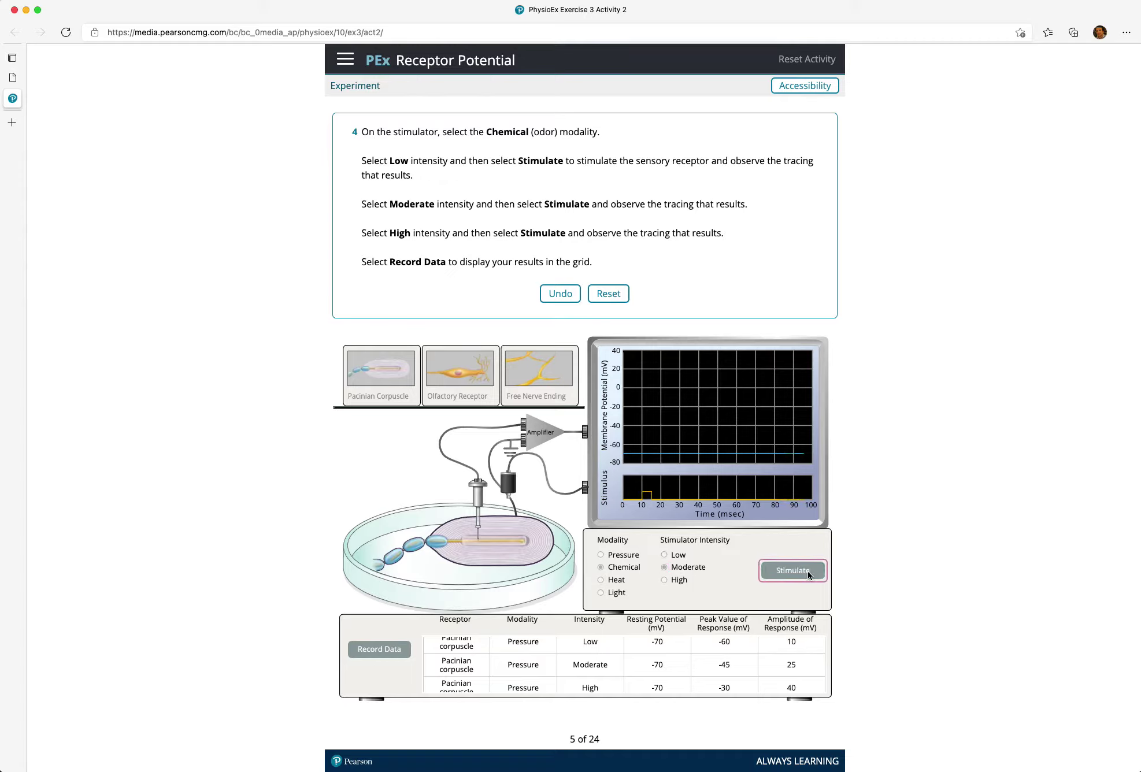
{"action": "left_click", "coordinate": [665, 580]}
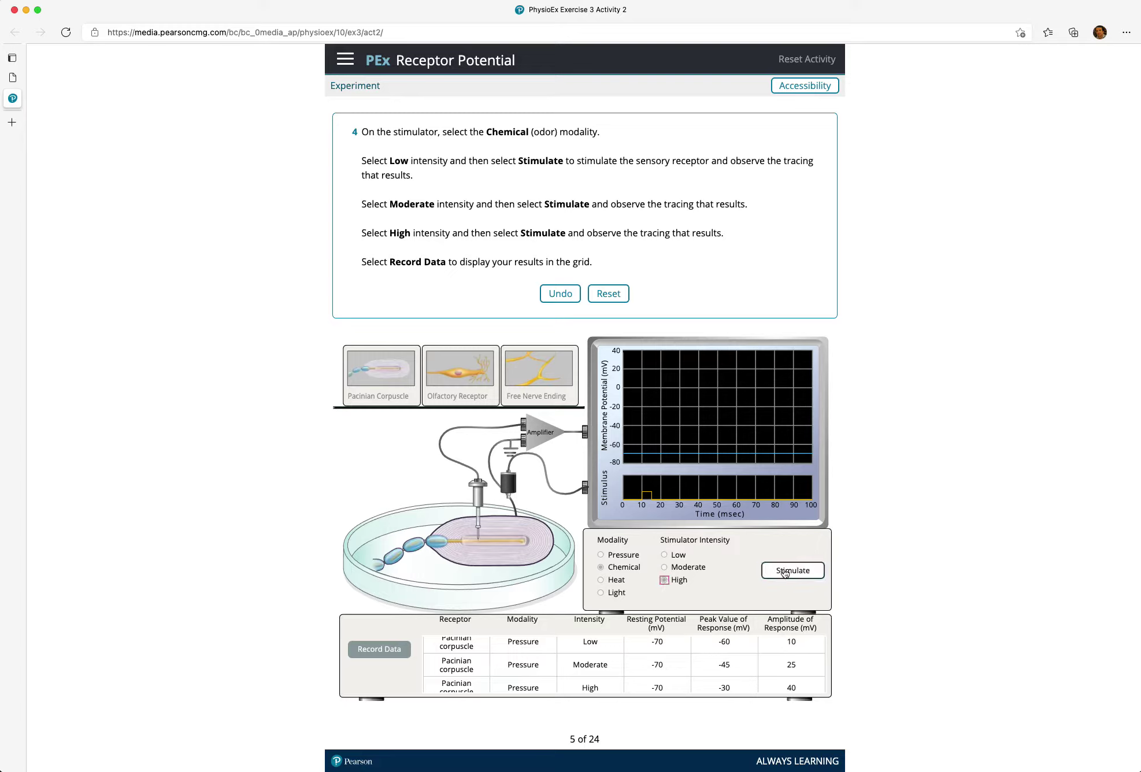
{"action": "left_click", "coordinate": [785, 572]}
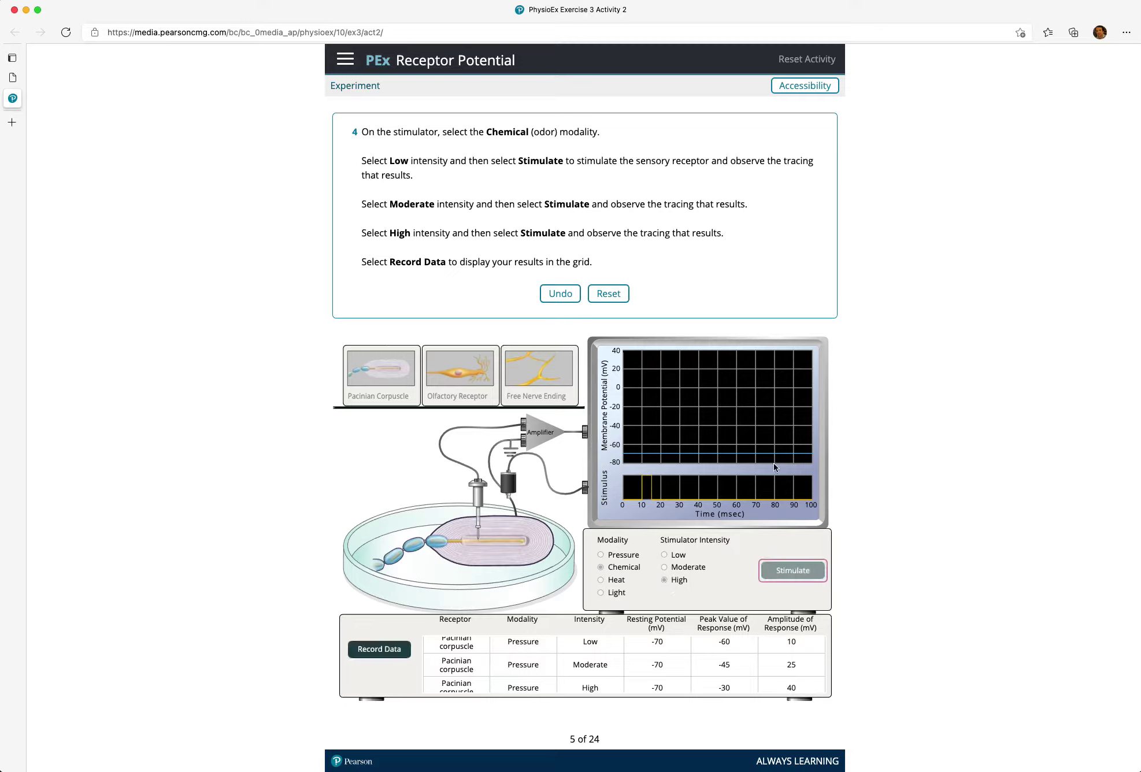
{"action": "left_click", "coordinate": [399, 649]}
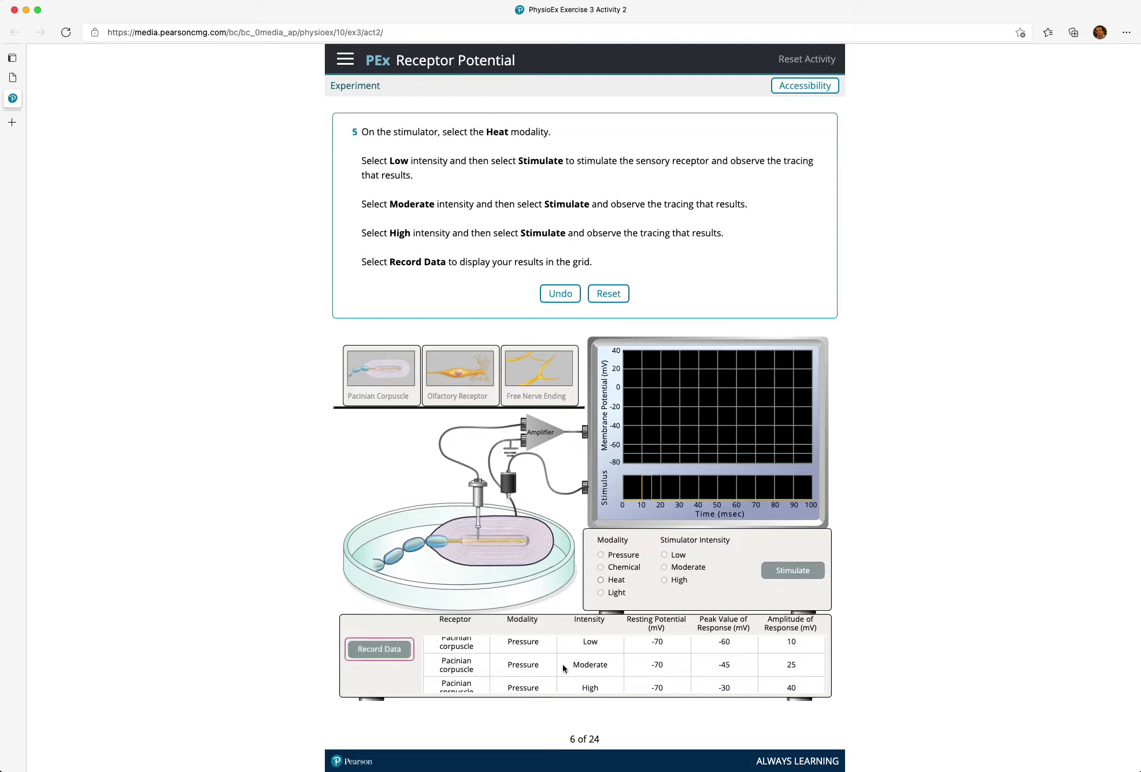
{"action": "scroll", "coordinate": [563, 664], "scroll_direction": "down", "scroll_amount": 3}
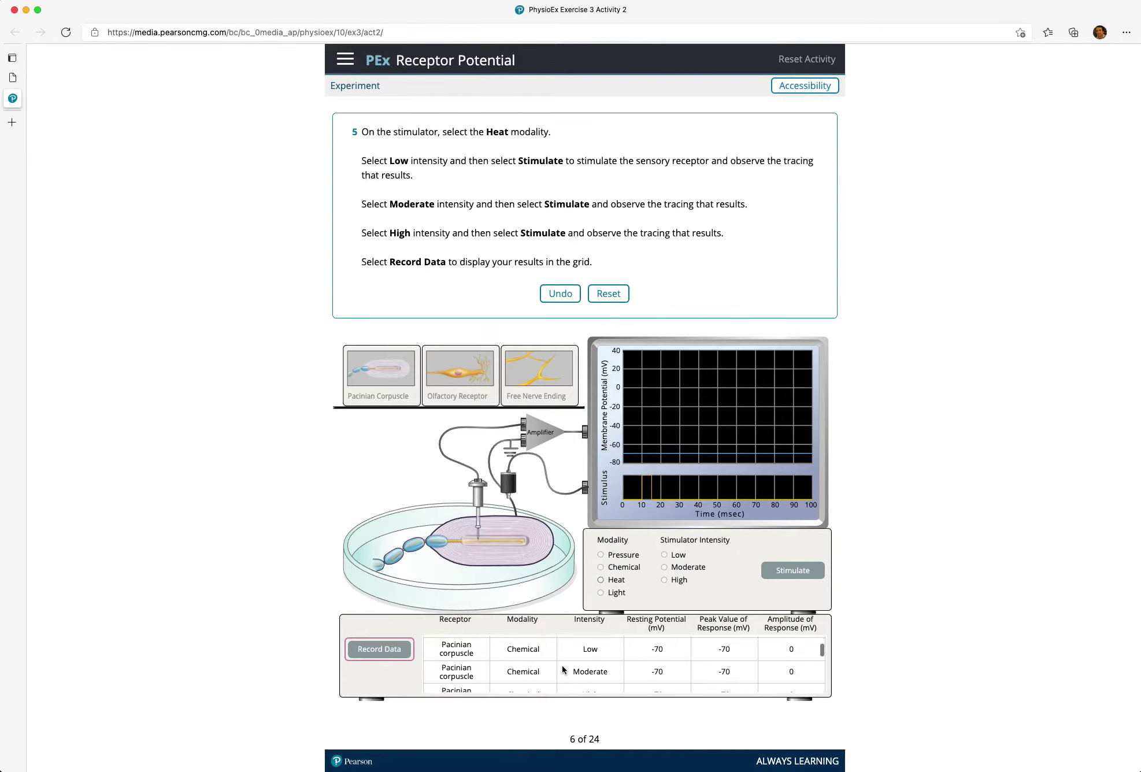
{"action": "scroll", "coordinate": [558, 667], "scroll_direction": "down", "scroll_amount": 1}
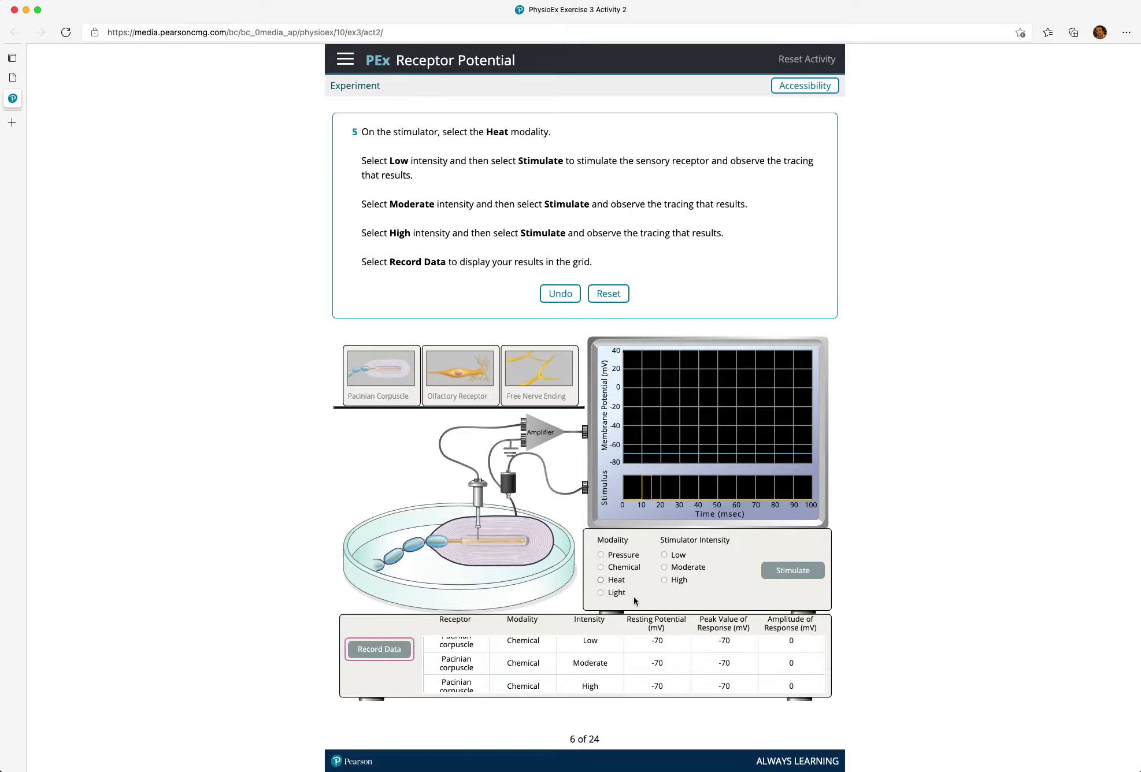
Stimulate the Pacinian corpuscle with Heat at Low, Moderate and High intensity, and record the data in the grid.
{"action": "left_click", "coordinate": [601, 580]}
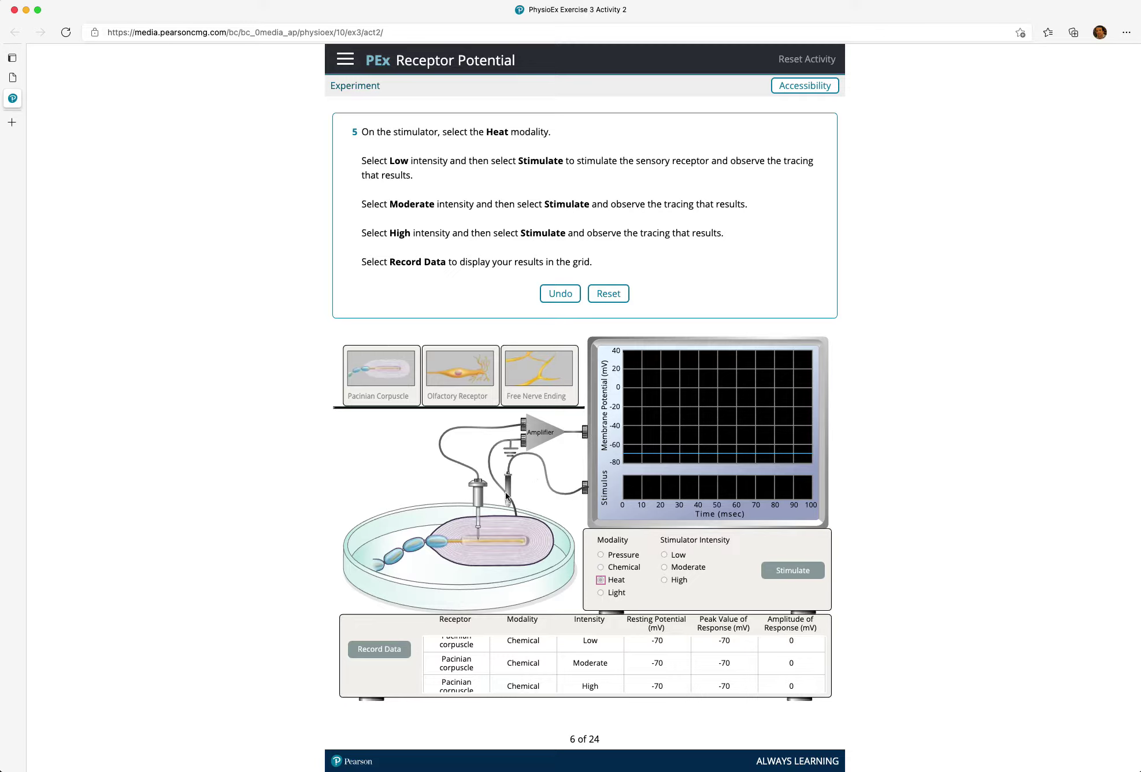
{"action": "left_click", "coordinate": [665, 555]}
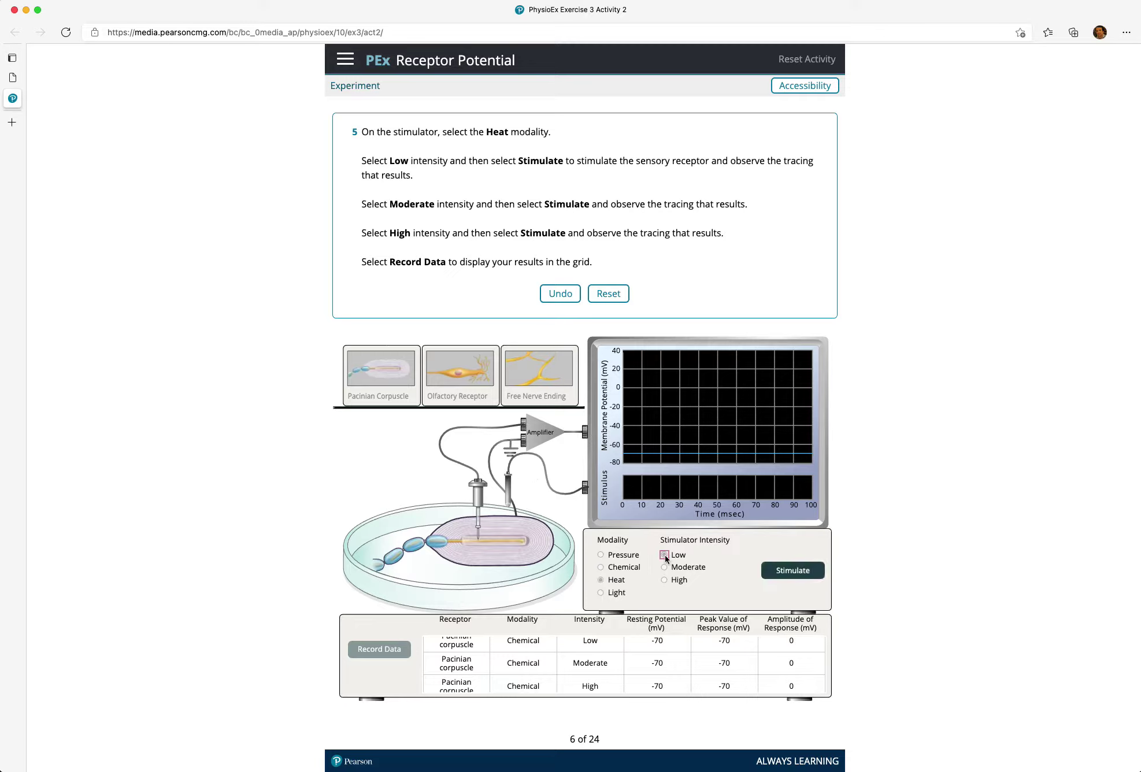
{"action": "left_click", "coordinate": [788, 571]}
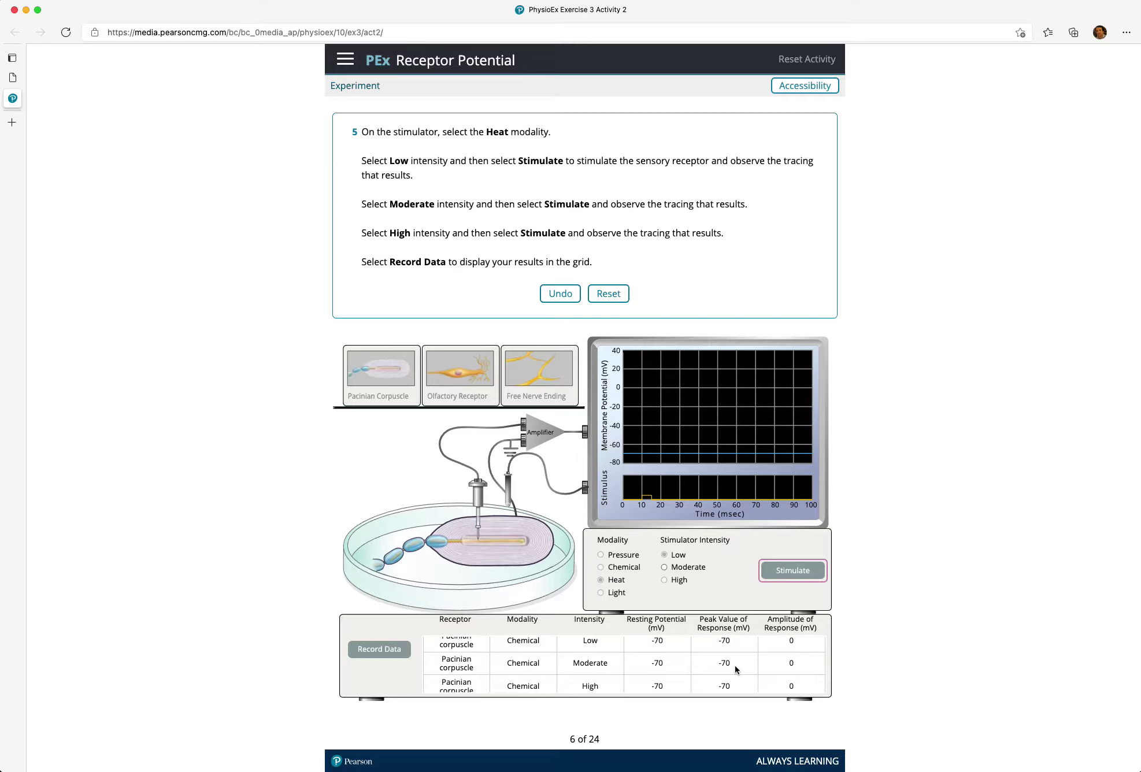
{"action": "left_click", "coordinate": [667, 566]}
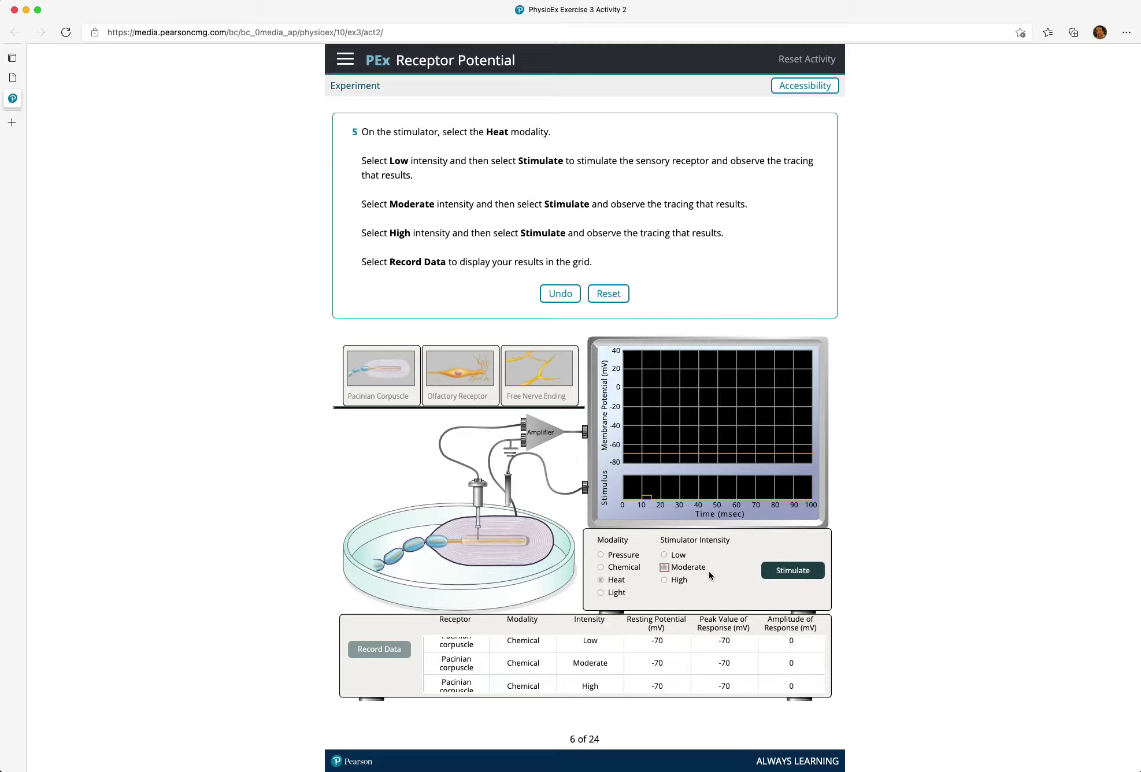
{"action": "left_click", "coordinate": [809, 573]}
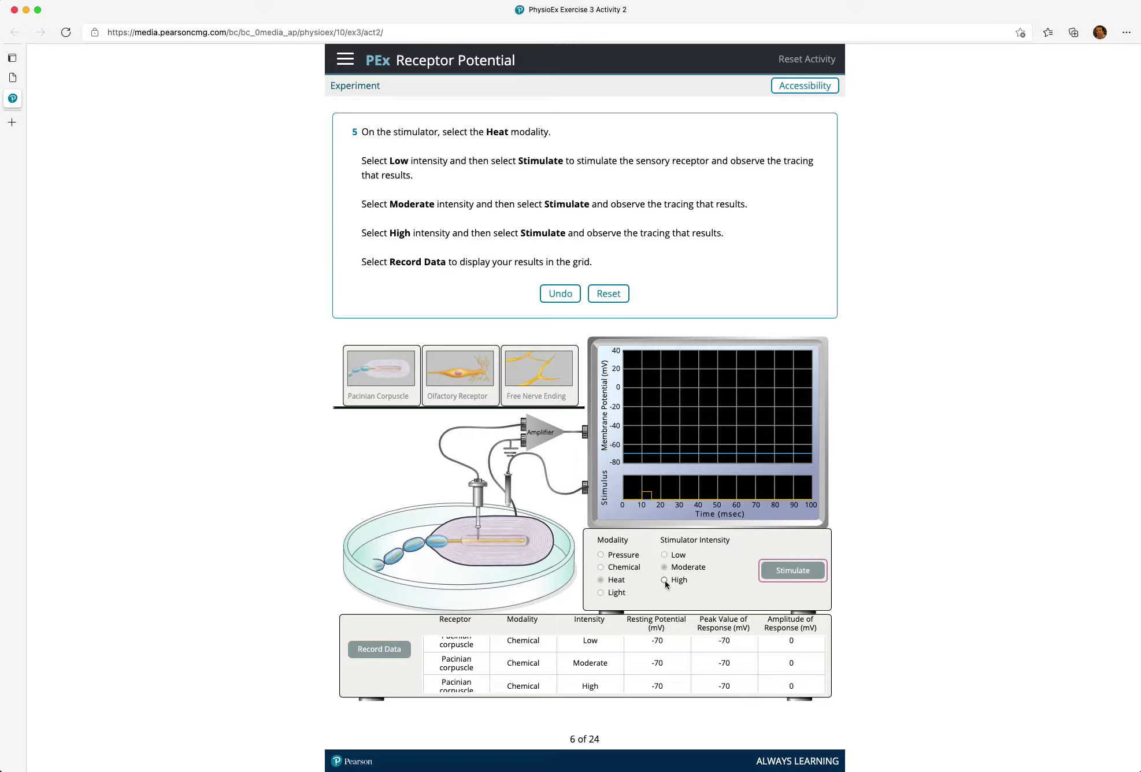
{"action": "left_click", "coordinate": [665, 580]}
{"action": "left_click", "coordinate": [784, 569]}
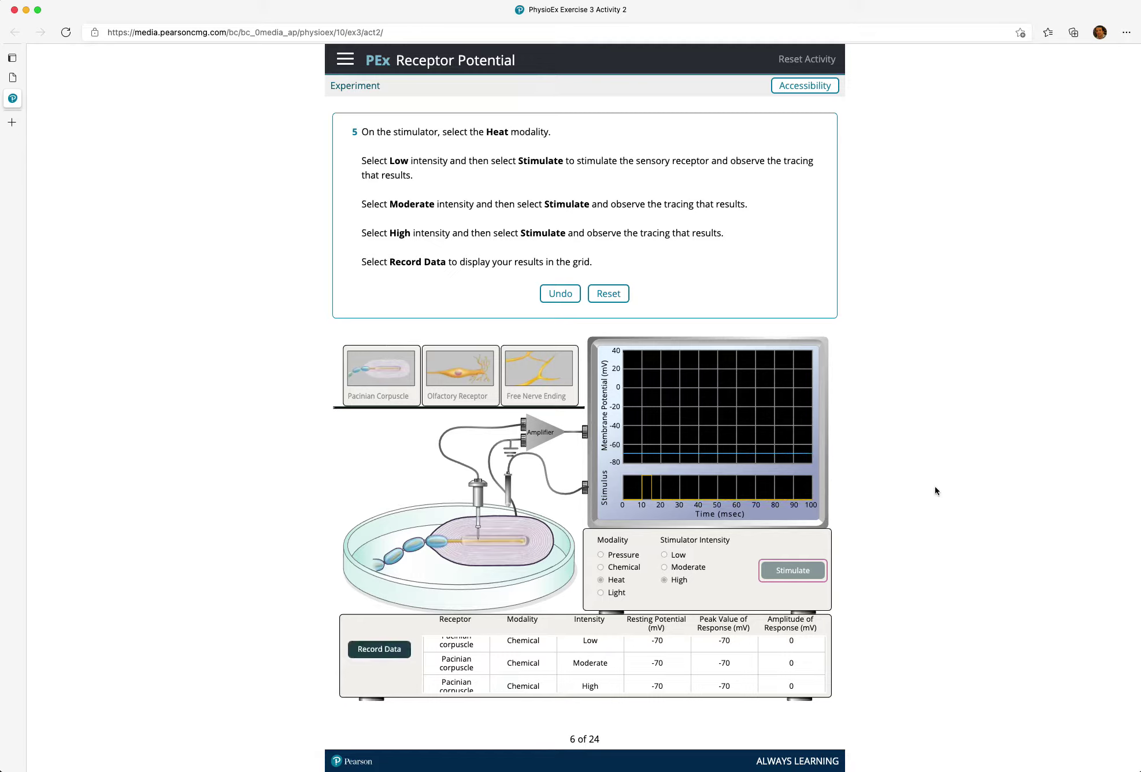
{"action": "left_click", "coordinate": [407, 658]}
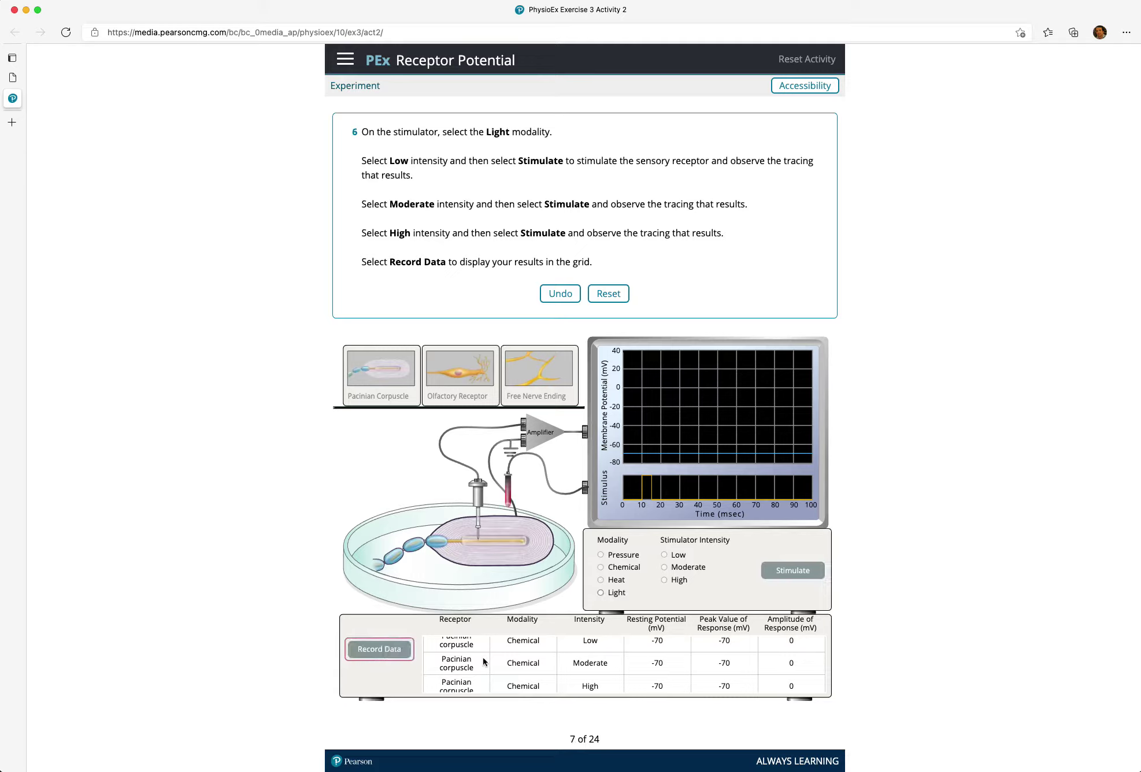
{"action": "scroll", "coordinate": [485, 658], "scroll_direction": "down", "scroll_amount": 1}
{"action": "scroll", "coordinate": [485, 658], "scroll_direction": "up", "scroll_amount": 1}
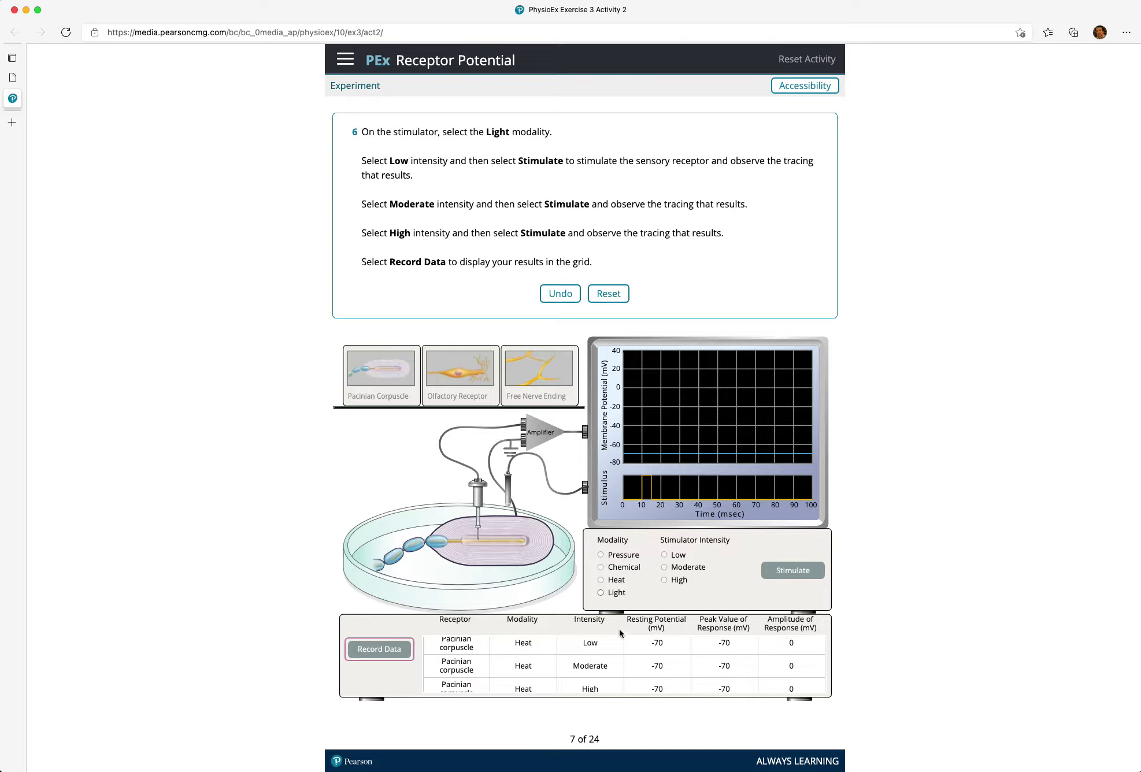
Stimulate the Pacinian corpuscle with Light at Low, Moderate and High intensity, and record the data in the grid.
{"action": "left_click", "coordinate": [600, 593]}
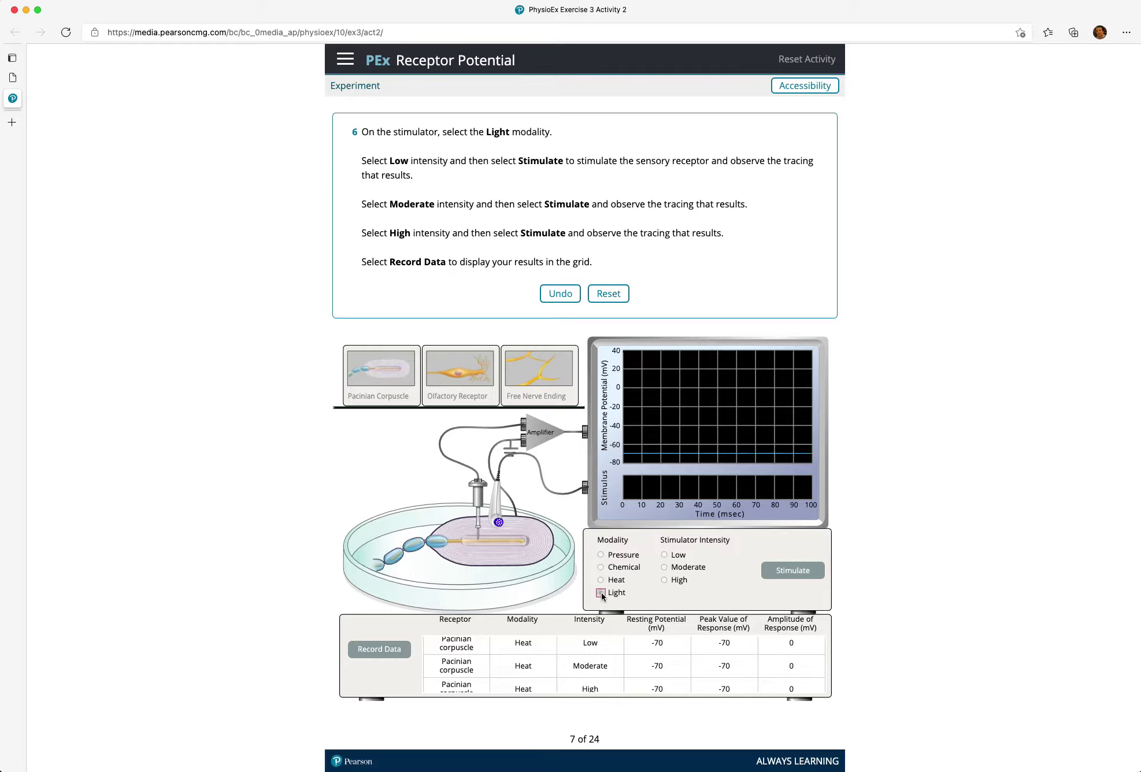
{"action": "left_click", "coordinate": [664, 555]}
{"action": "left_click", "coordinate": [665, 556]}
{"action": "left_click", "coordinate": [778, 571]}
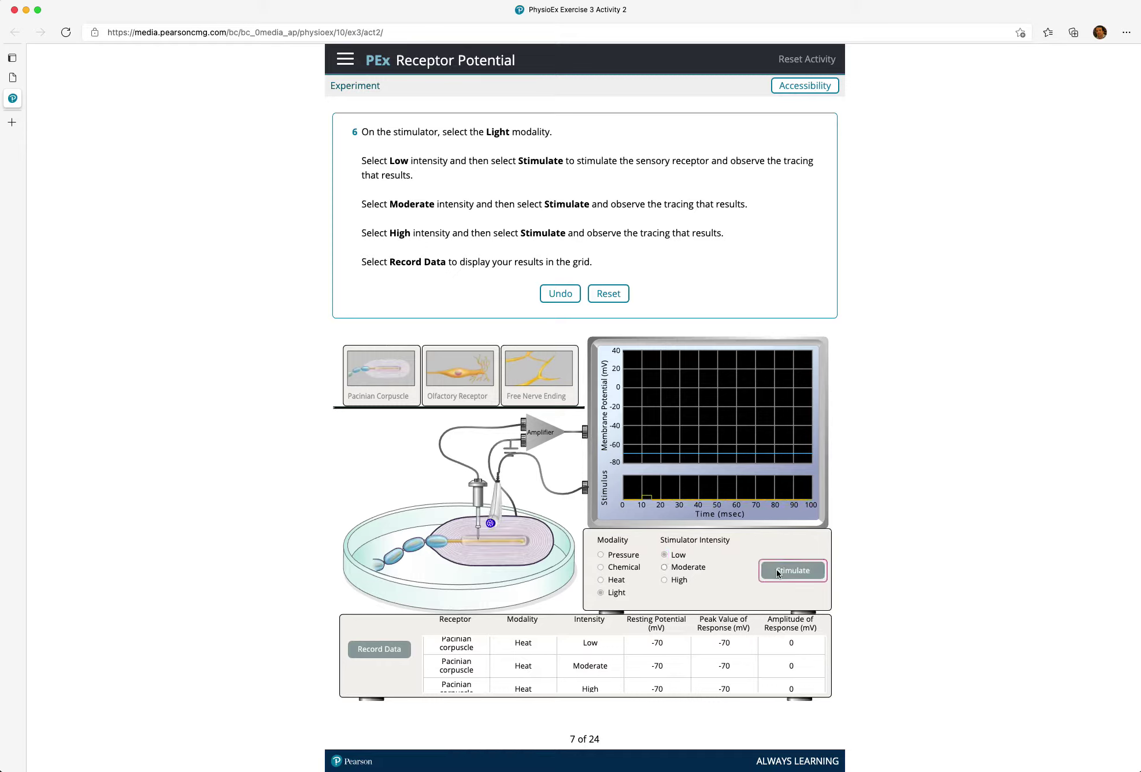
{"action": "left_click", "coordinate": [679, 568]}
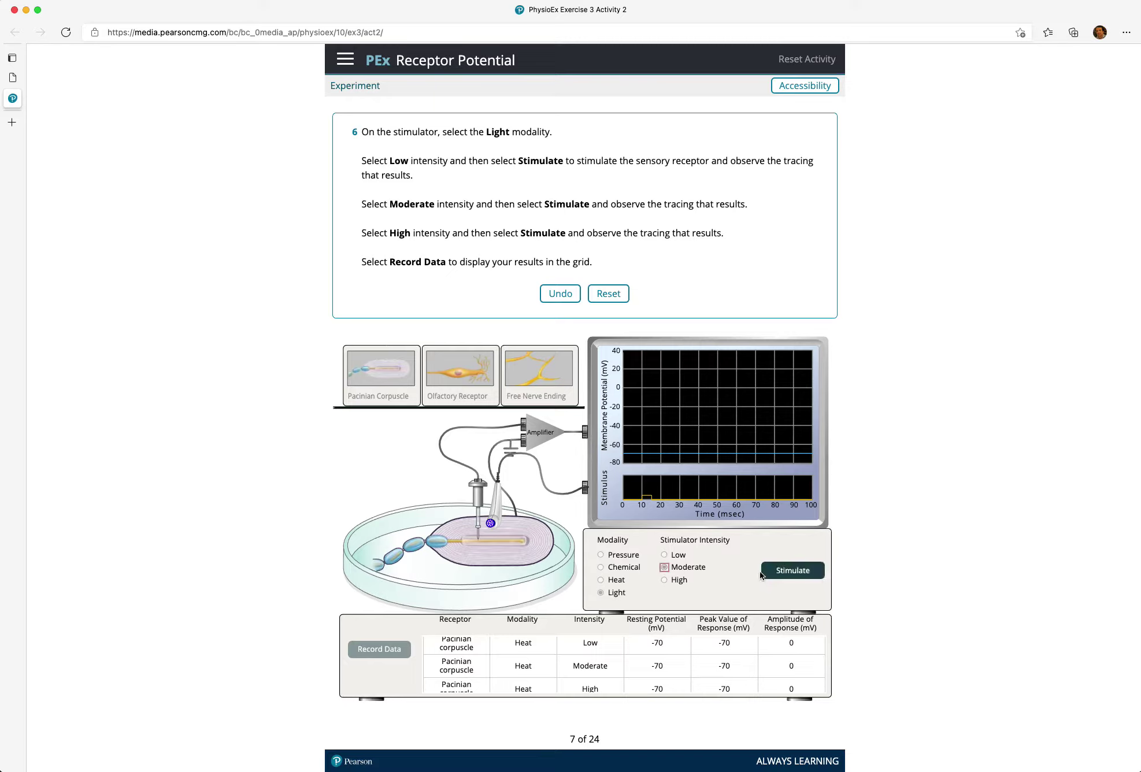
{"action": "left_click", "coordinate": [774, 571]}
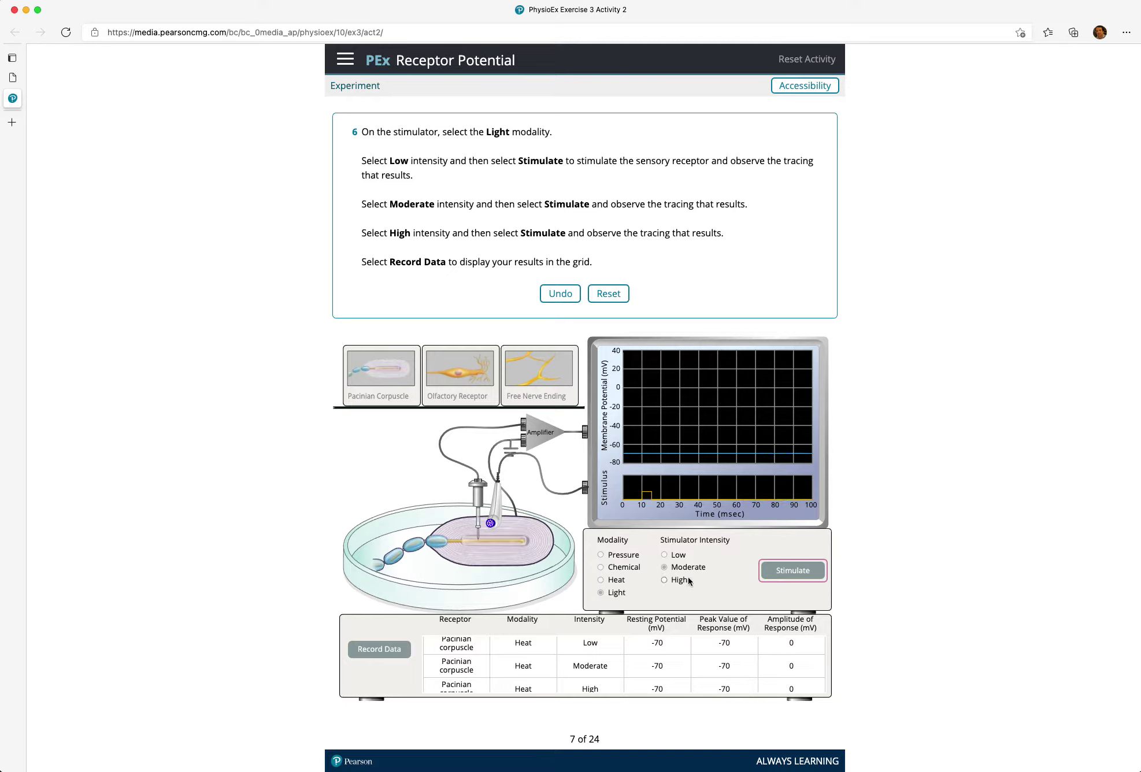
{"action": "left_click", "coordinate": [665, 580]}
{"action": "left_click", "coordinate": [775, 572]}
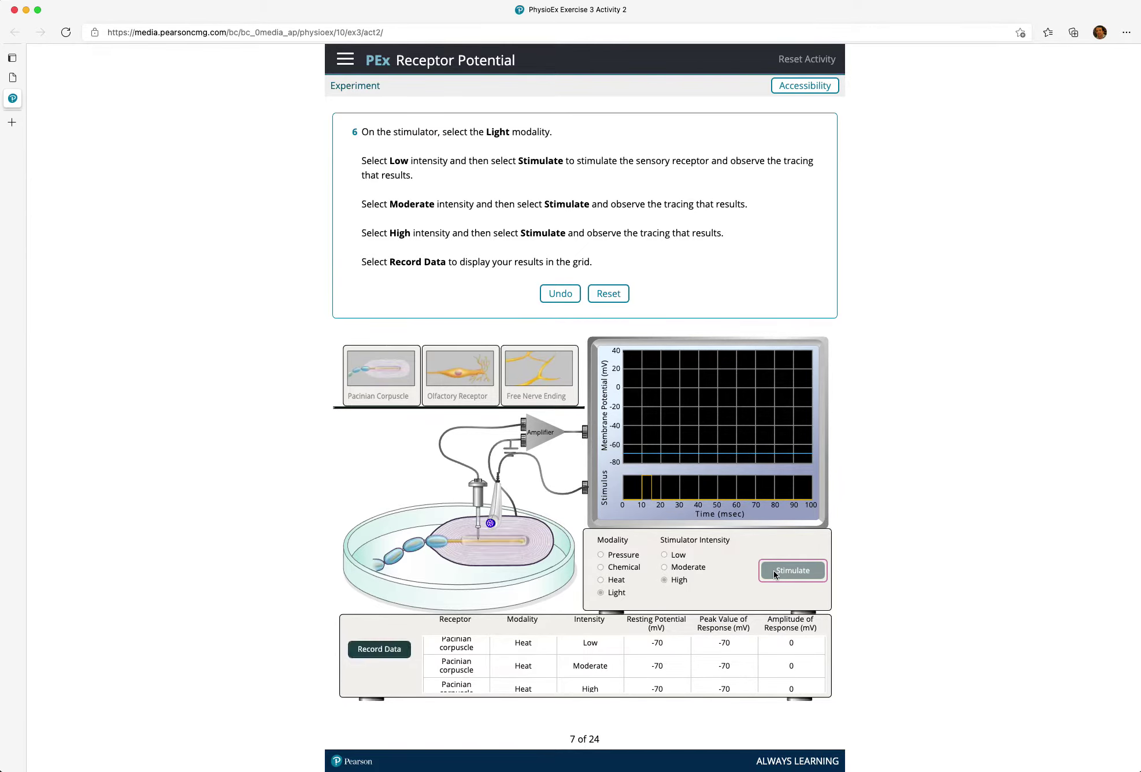
{"action": "left_click", "coordinate": [370, 652]}
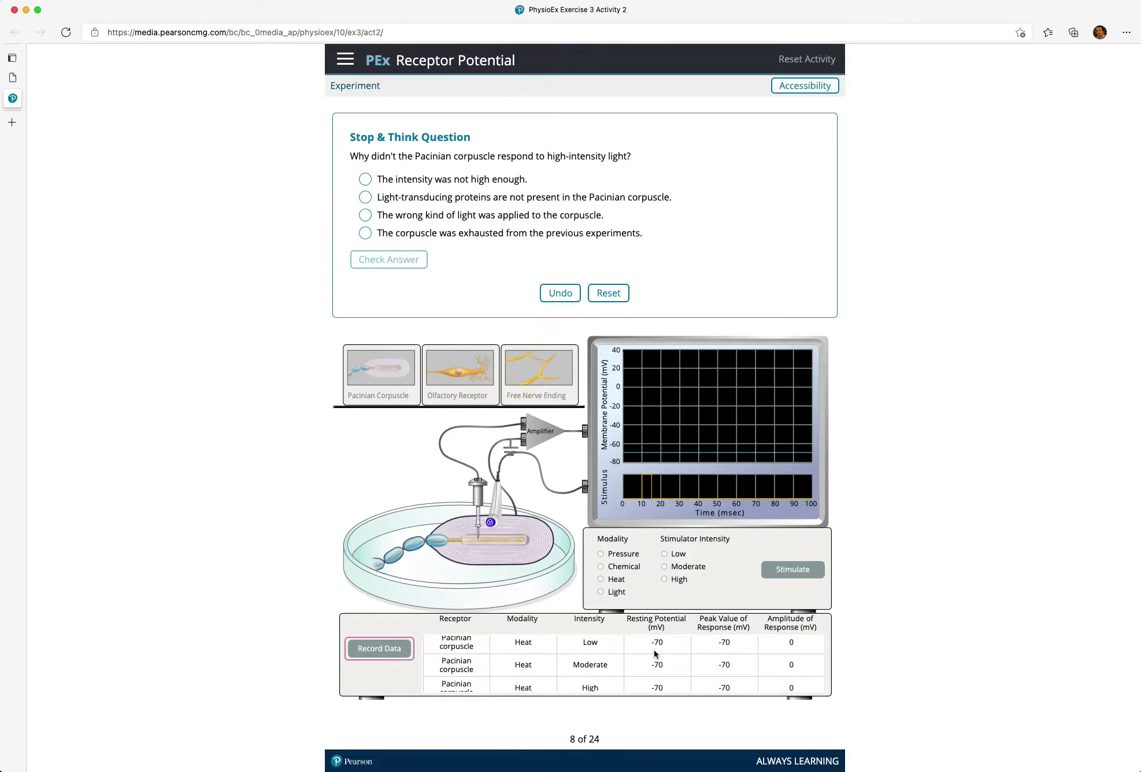
{"action": "scroll", "coordinate": [655, 653], "scroll_direction": "down", "scroll_amount": 3}
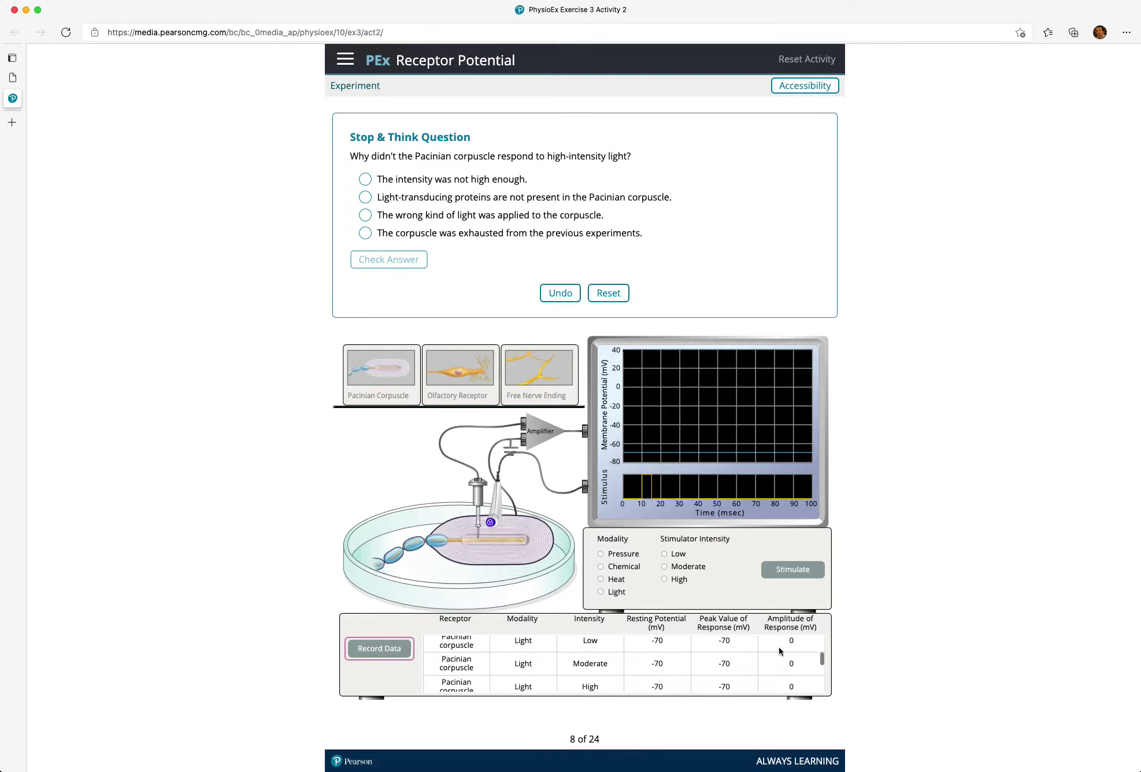
{"action": "scroll", "coordinate": [694, 664], "scroll_direction": "down", "scroll_amount": 1}
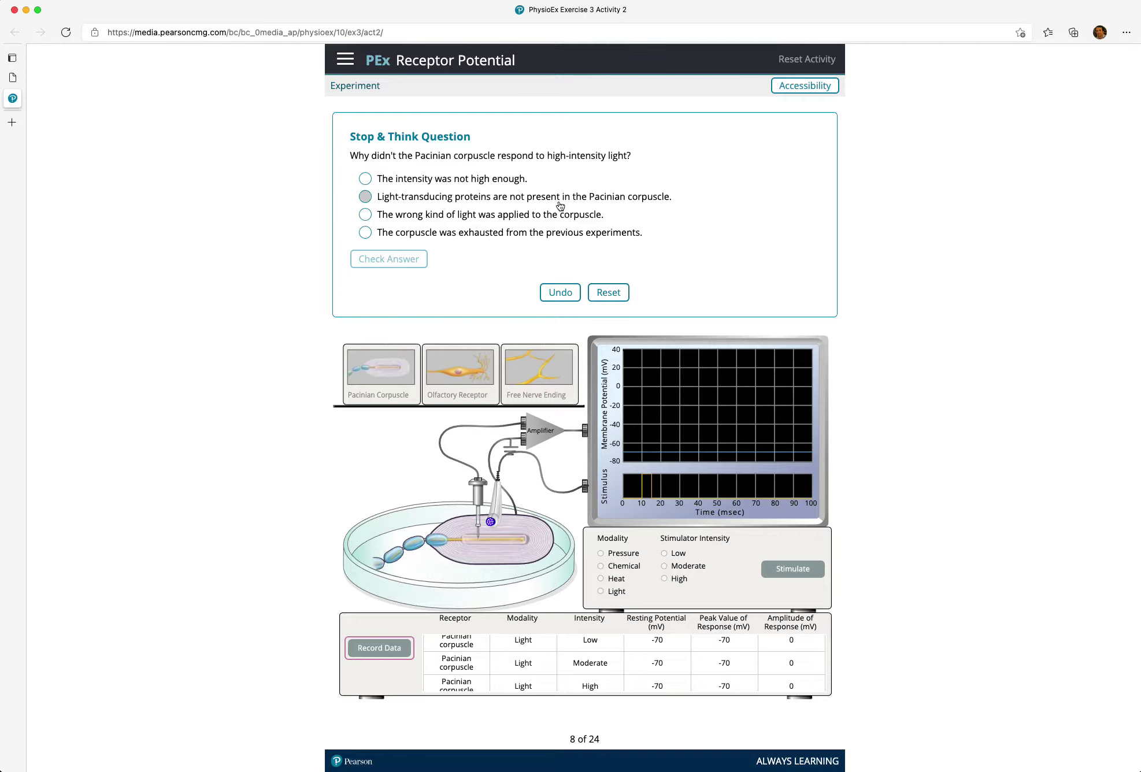
Answer the Stop & Think Question with "Light-transducing proteins are not present in the Pacinian corpuscle", check the answer and submit it.
{"action": "left_click", "coordinate": [365, 197]}
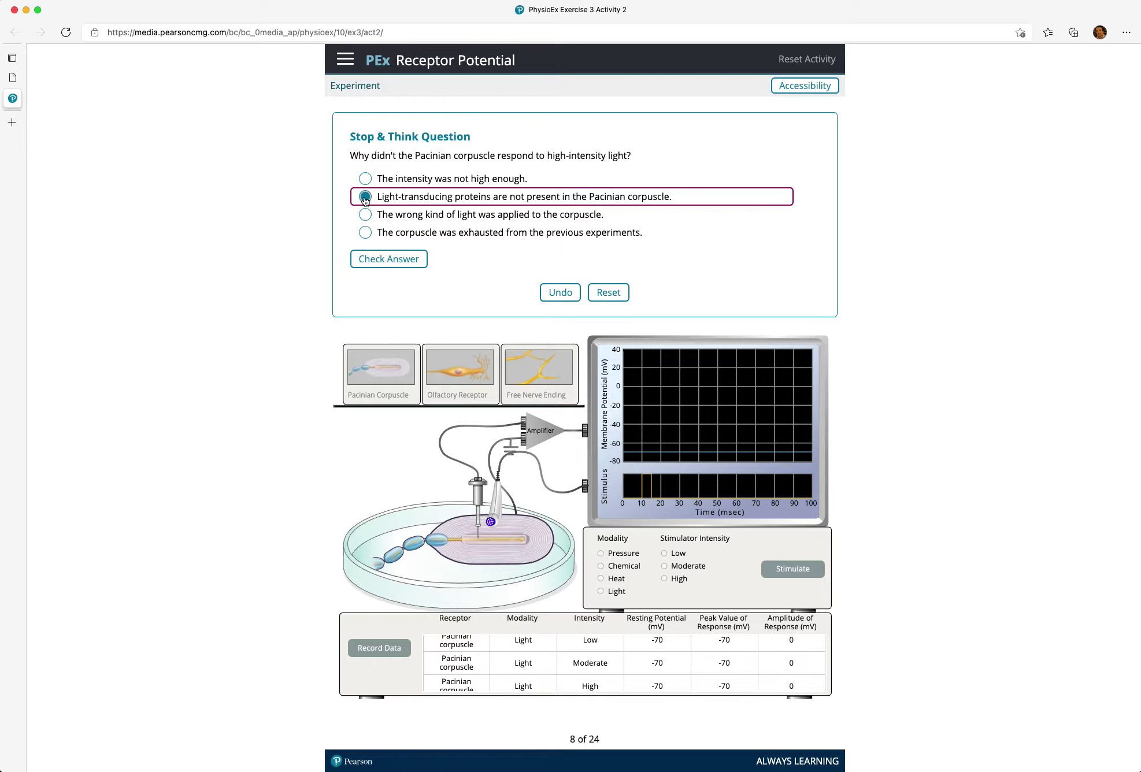
{"action": "left_click", "coordinate": [389, 260]}
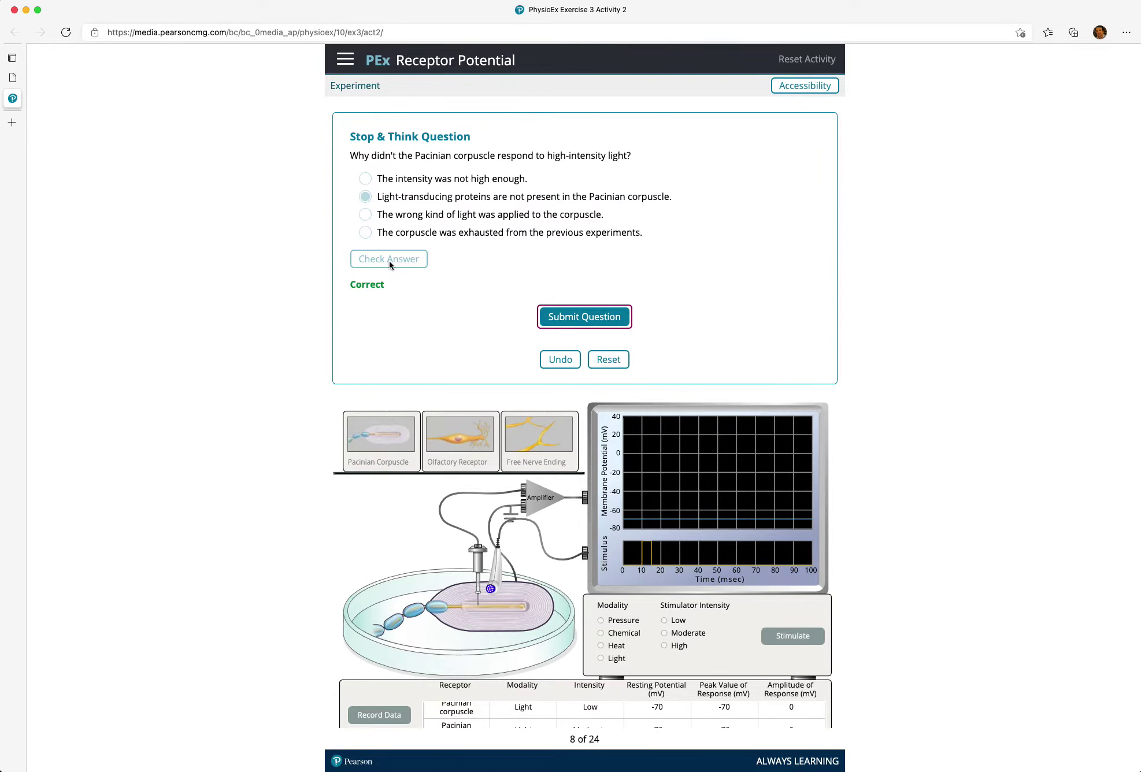
{"action": "left_click", "coordinate": [585, 316]}
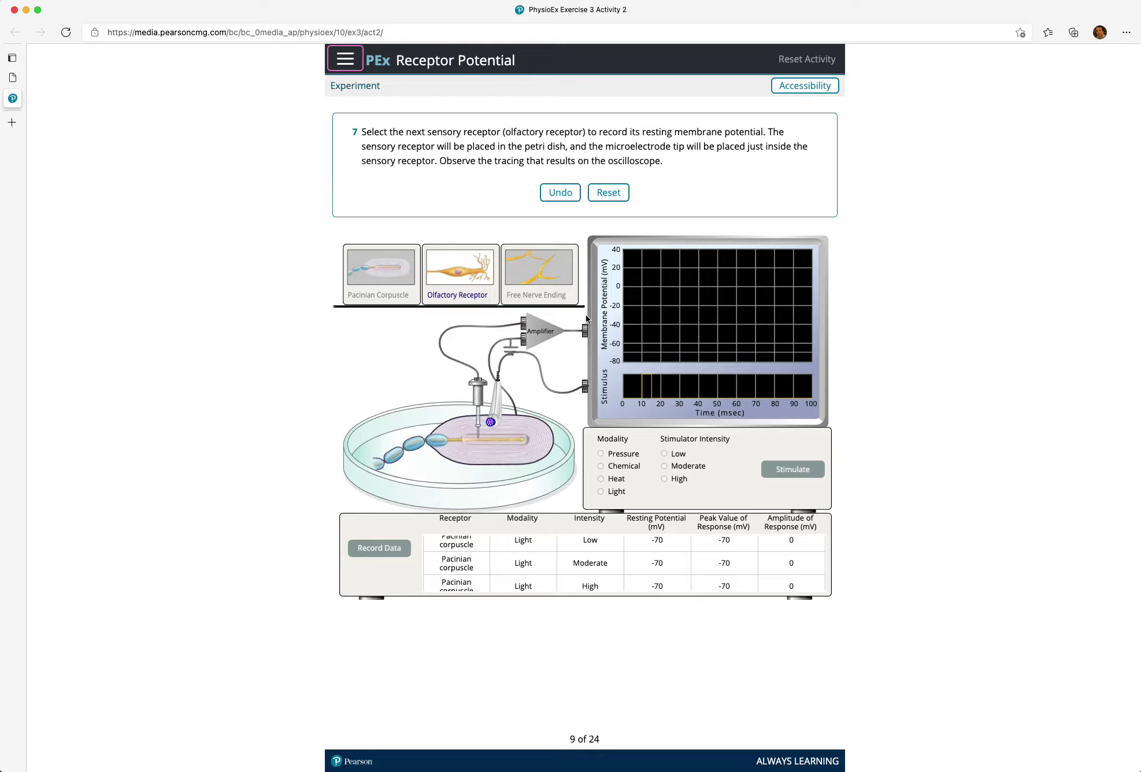
Place the olfactory receptor in the petri dish and record its resting membrane potential in the grid.
{"action": "left_click", "coordinate": [457, 269]}
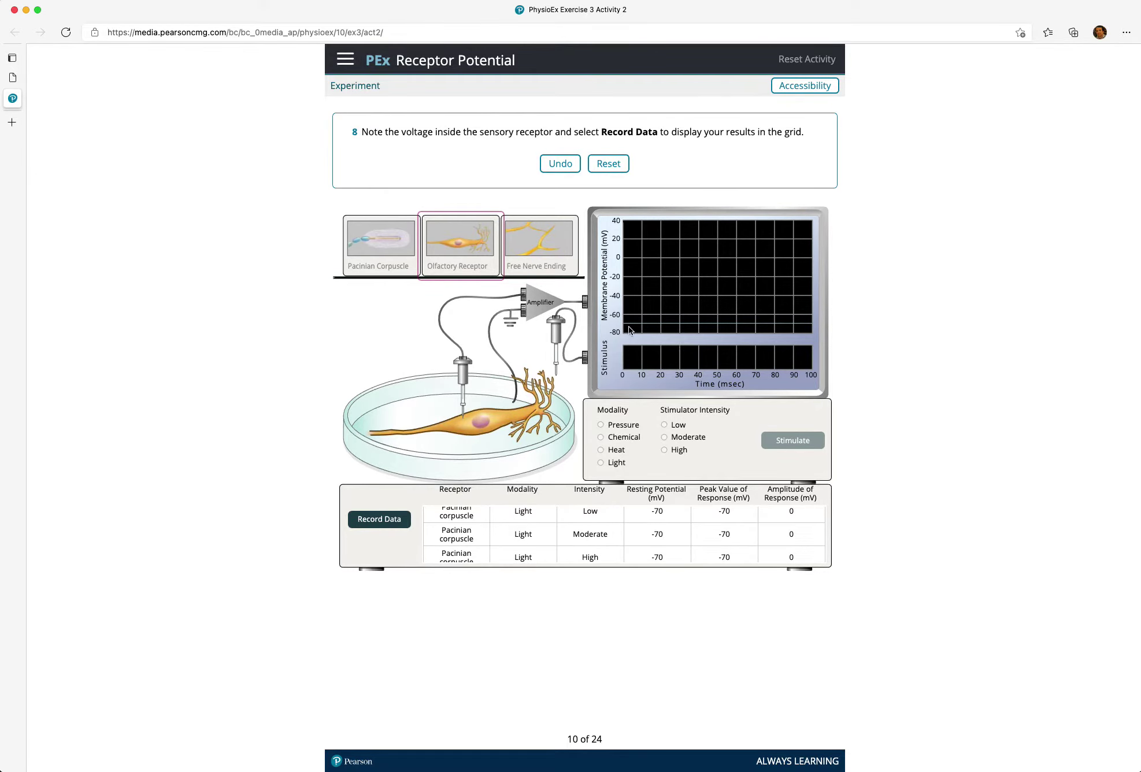
{"action": "left_click", "coordinate": [398, 523]}
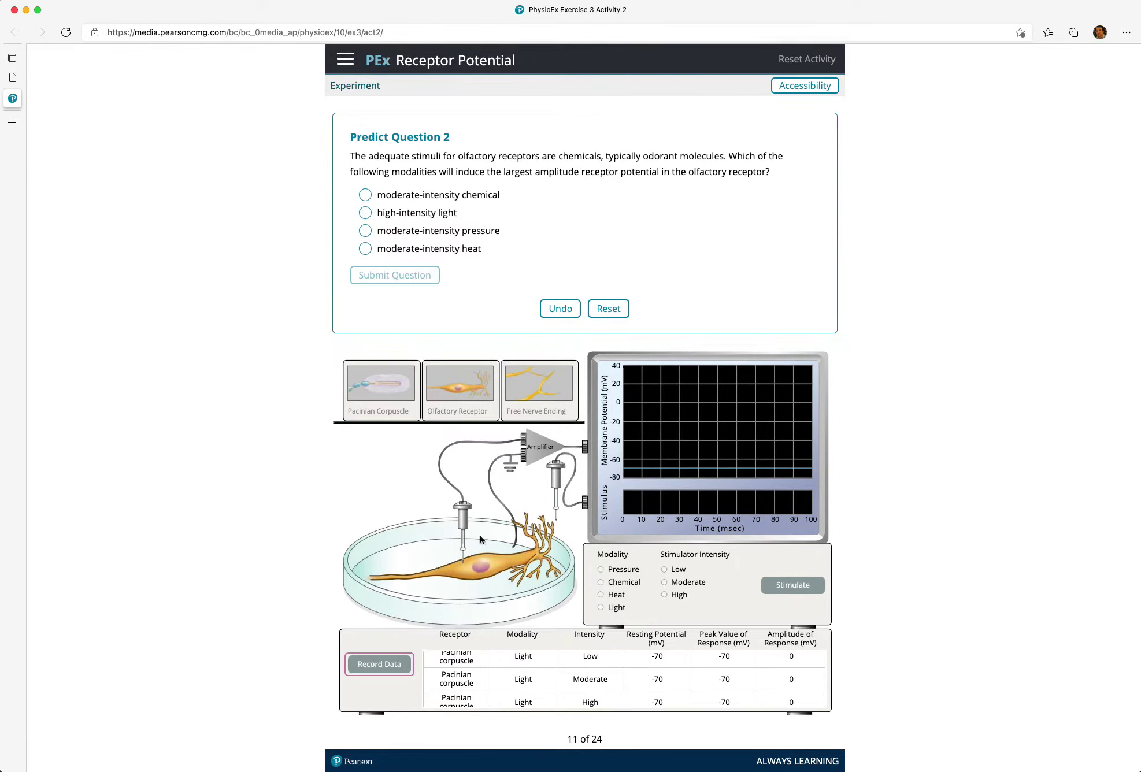
{"action": "scroll", "coordinate": [508, 661], "scroll_direction": "down", "scroll_amount": 3}
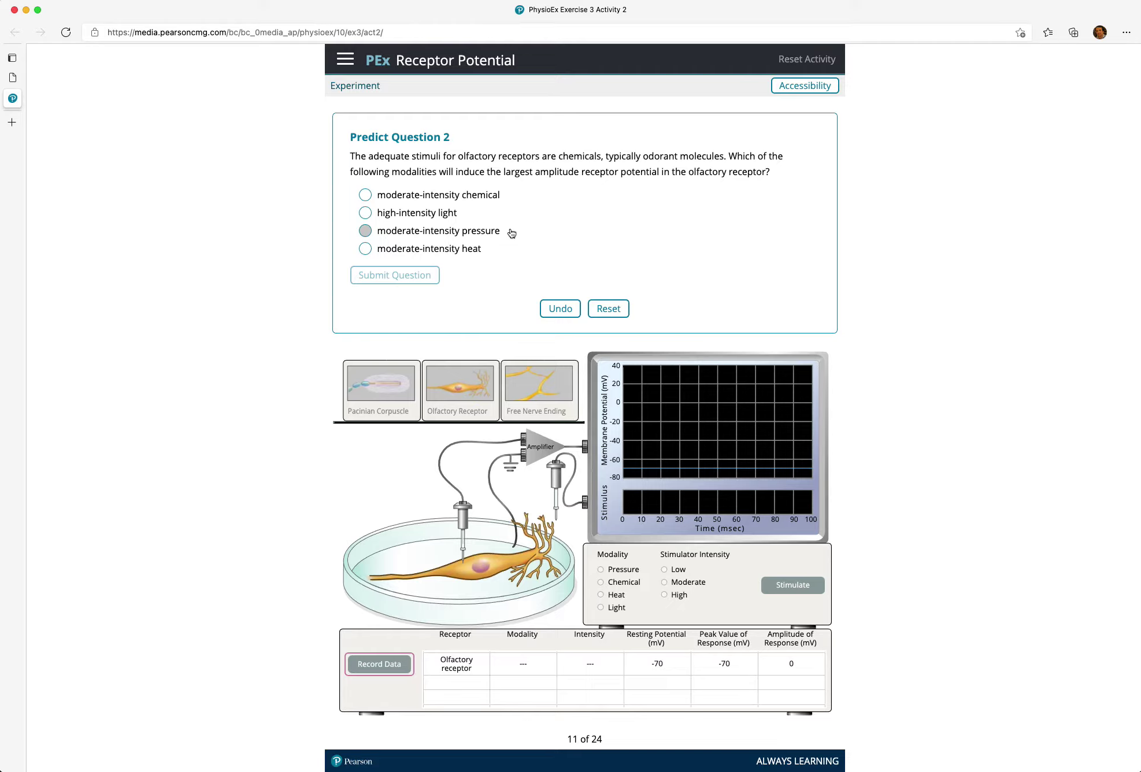
Submit "moderate-intensity chemical" as the answer to Predict Question 2.
{"action": "left_click", "coordinate": [366, 197]}
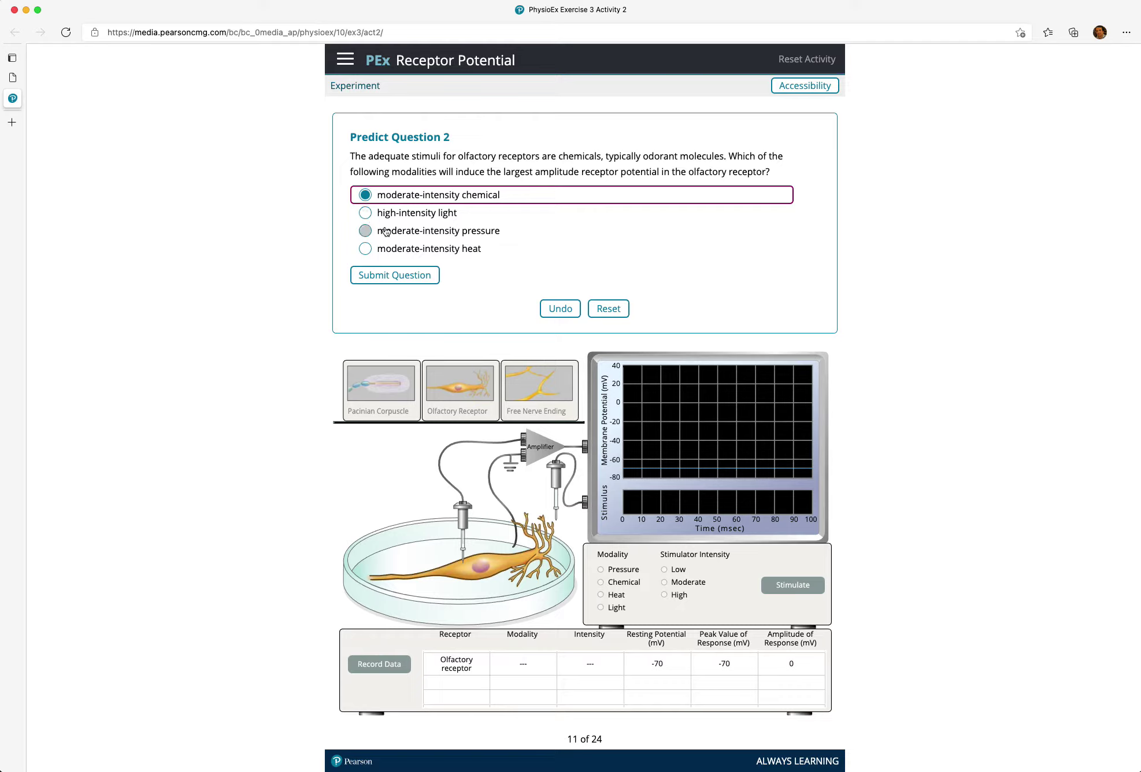
{"action": "left_click", "coordinate": [394, 276]}
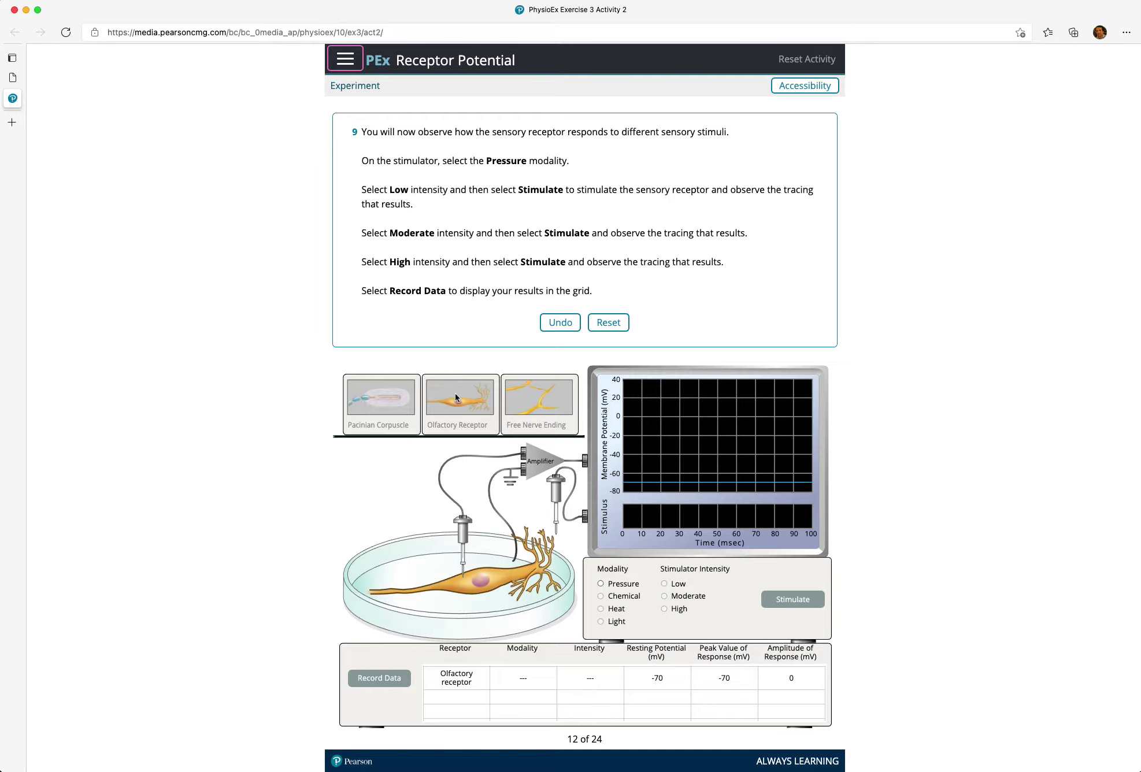
Stimulate the olfactory receptor with Pressure at Low, Moderate and High intensity, and record the data in the grid.
{"action": "left_click", "coordinate": [601, 584]}
{"action": "left_click", "coordinate": [665, 583]}
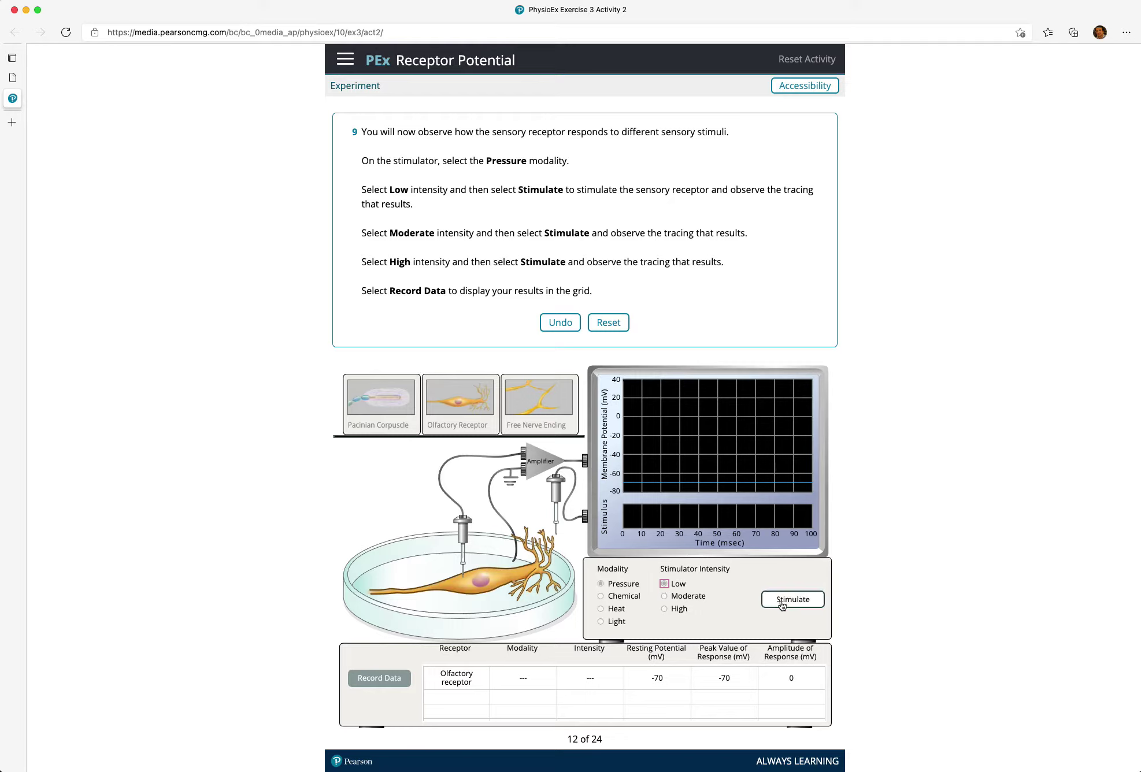
{"action": "left_click", "coordinate": [786, 601]}
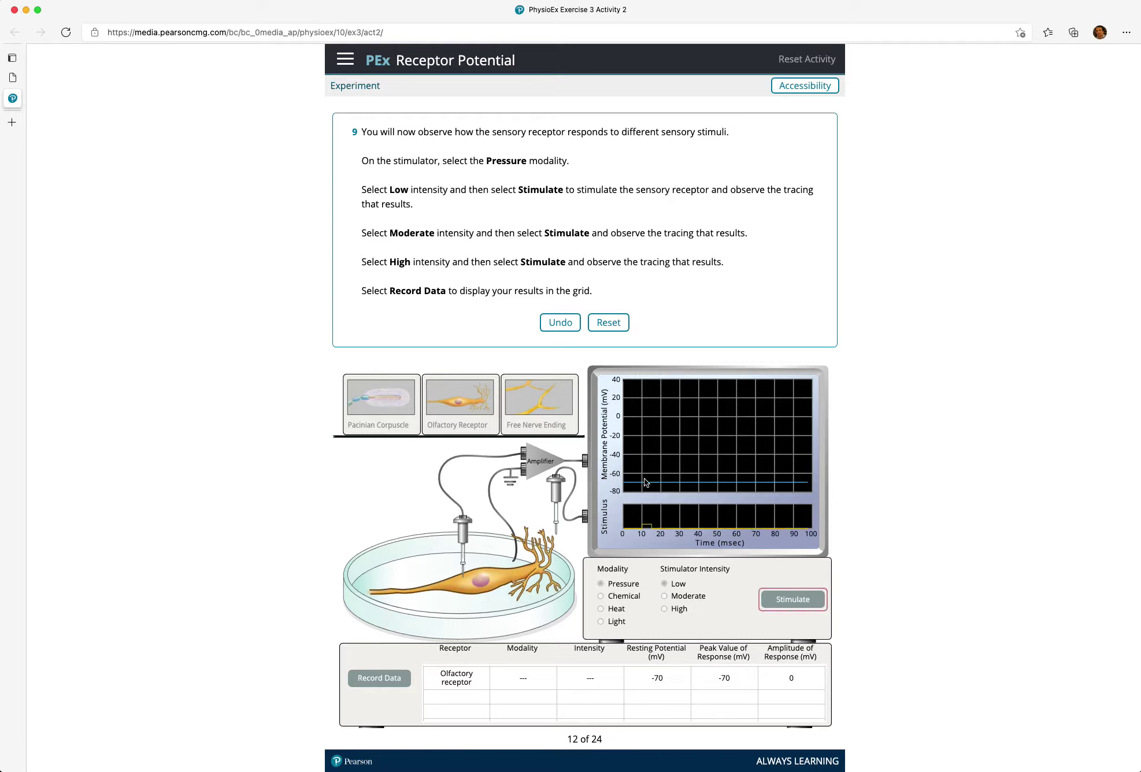
{"action": "left_click", "coordinate": [665, 597]}
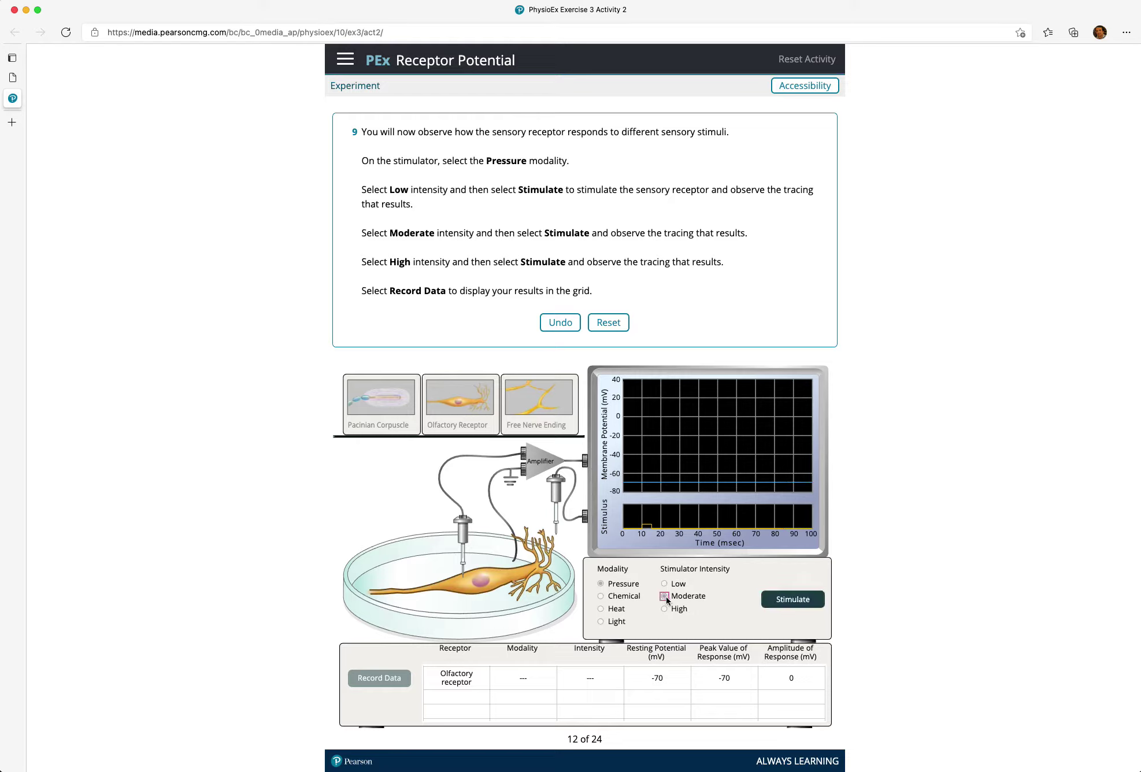
{"action": "left_click", "coordinate": [783, 602]}
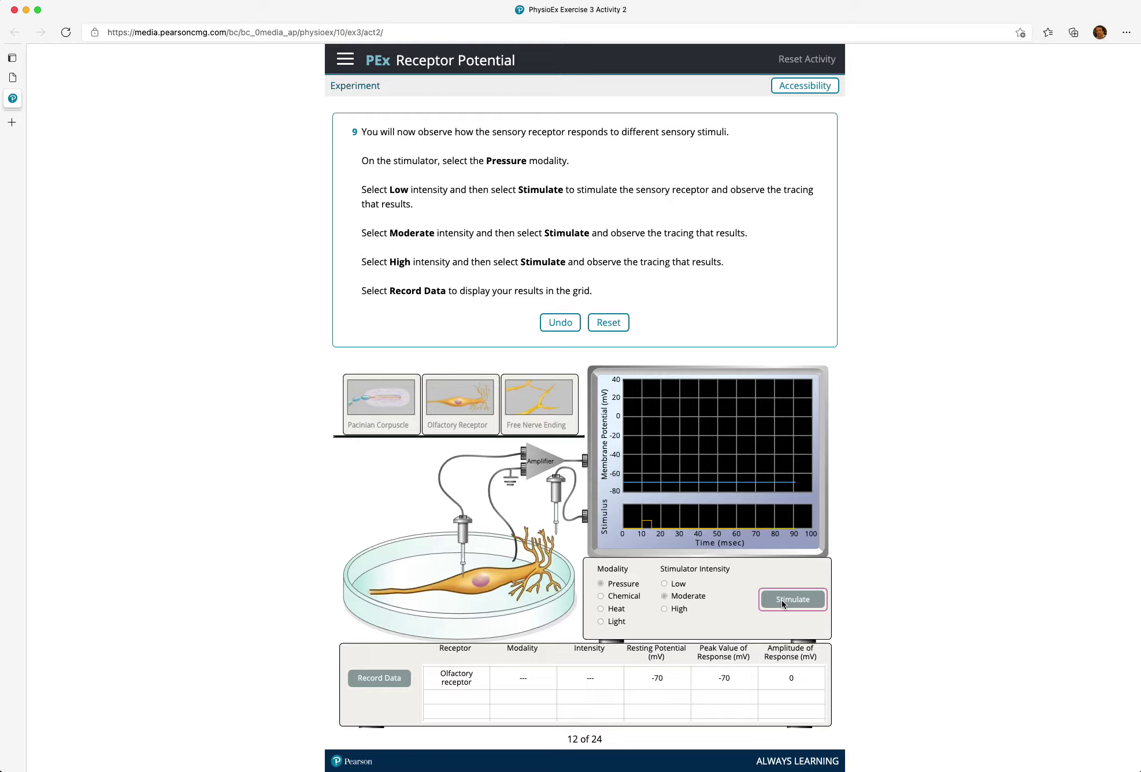
{"action": "left_click", "coordinate": [667, 609]}
{"action": "left_click", "coordinate": [777, 602]}
{"action": "left_click", "coordinate": [379, 678]}
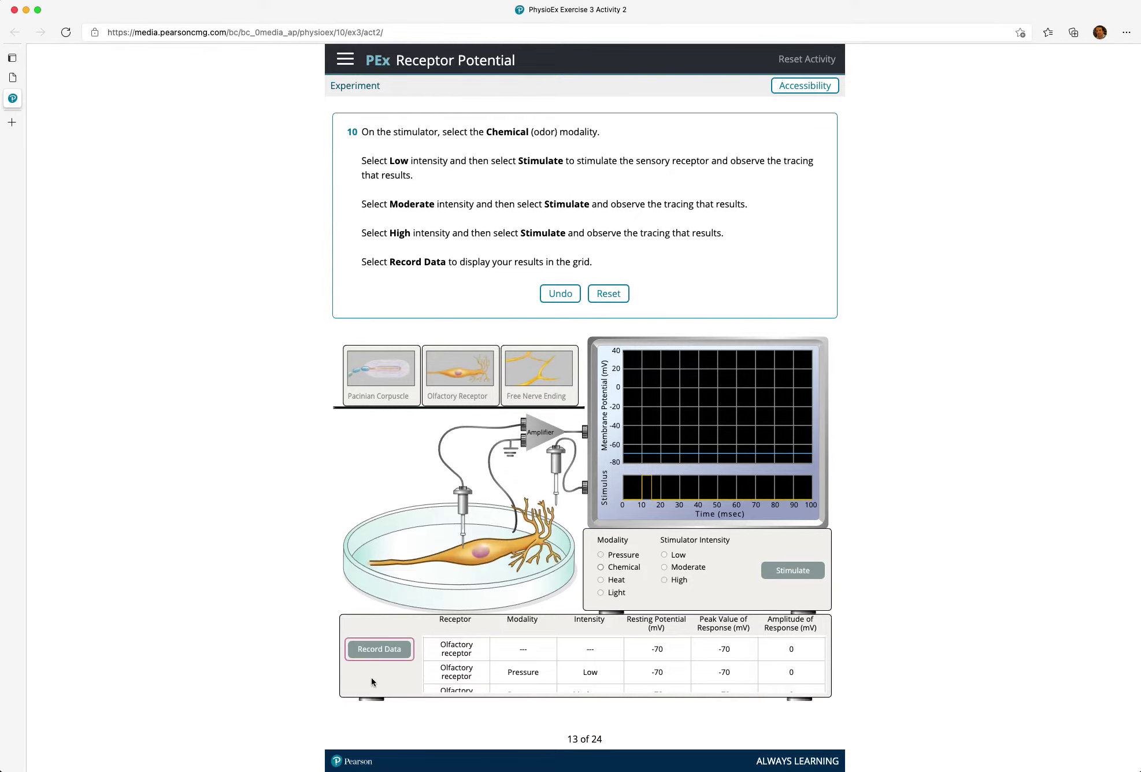
{"action": "scroll", "coordinate": [539, 667], "scroll_direction": "down", "scroll_amount": 2}
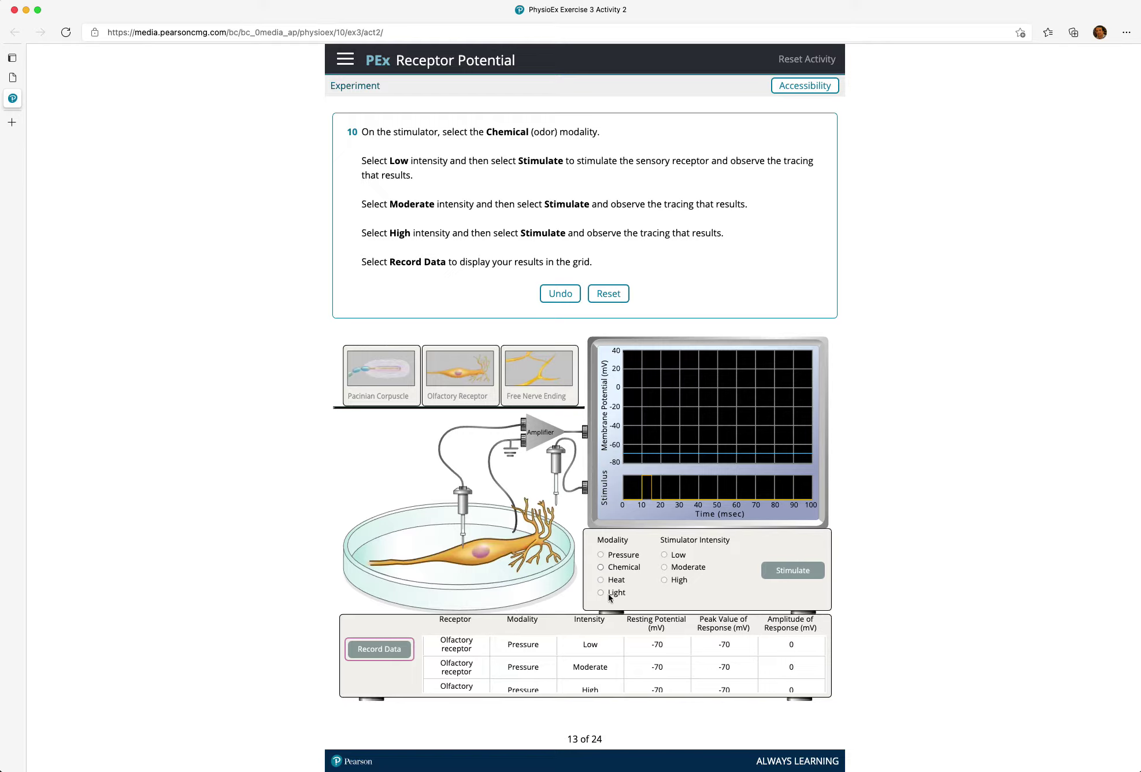
Stimulate the olfactory receptor with the Chemical modality at Low, Moderate and High intensity, and record the data in the grid.
{"action": "left_click", "coordinate": [600, 567]}
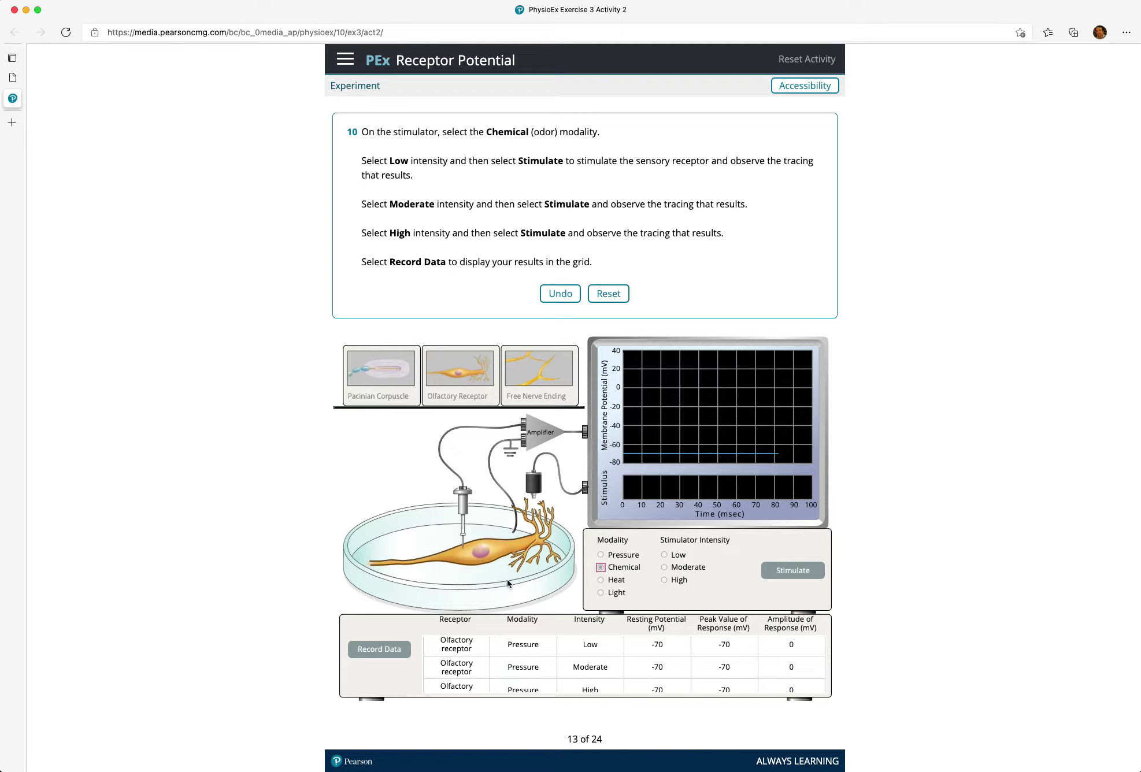
{"action": "left_click", "coordinate": [666, 554]}
{"action": "left_click", "coordinate": [664, 555]}
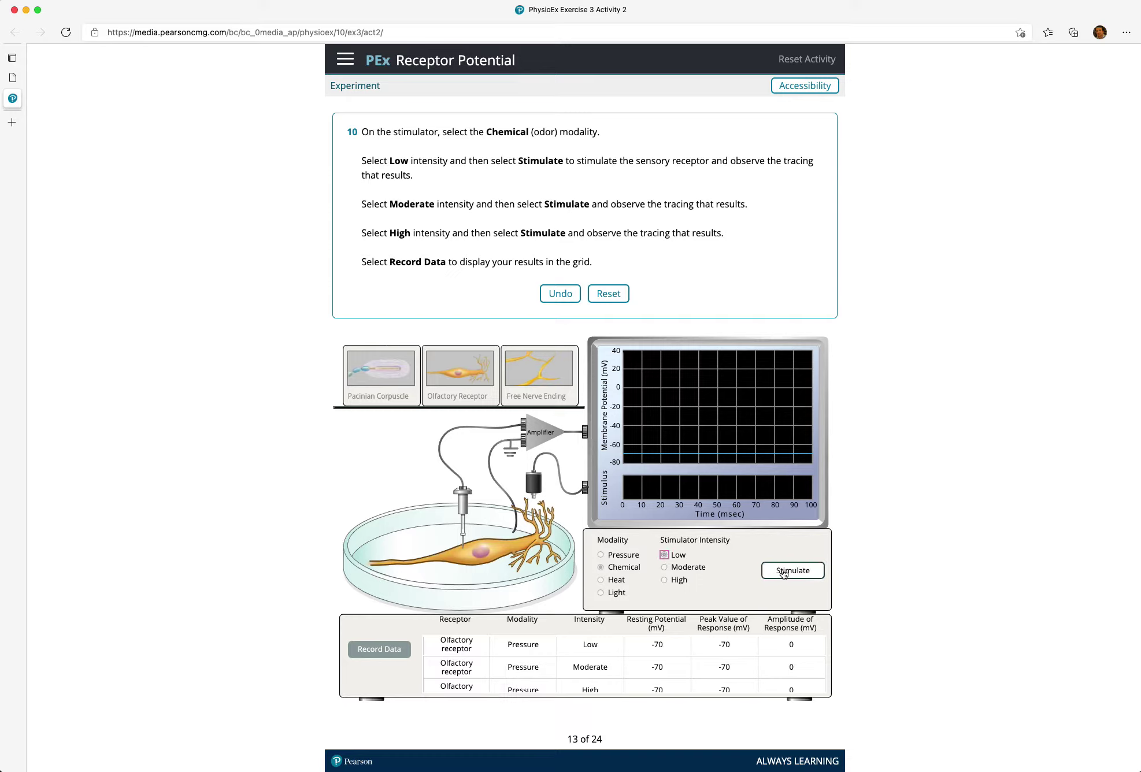
{"action": "left_click", "coordinate": [784, 572]}
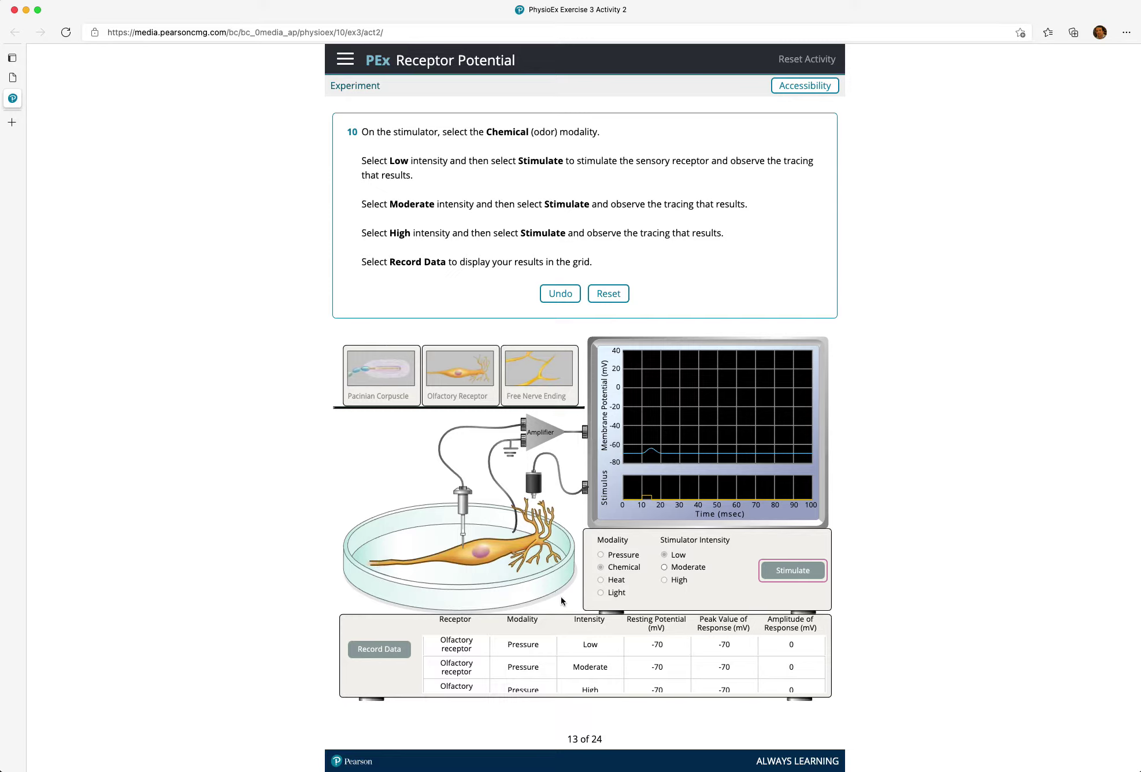
{"action": "left_click", "coordinate": [665, 566]}
{"action": "left_click", "coordinate": [788, 570]}
{"action": "left_click", "coordinate": [664, 580]}
{"action": "left_click", "coordinate": [782, 572]}
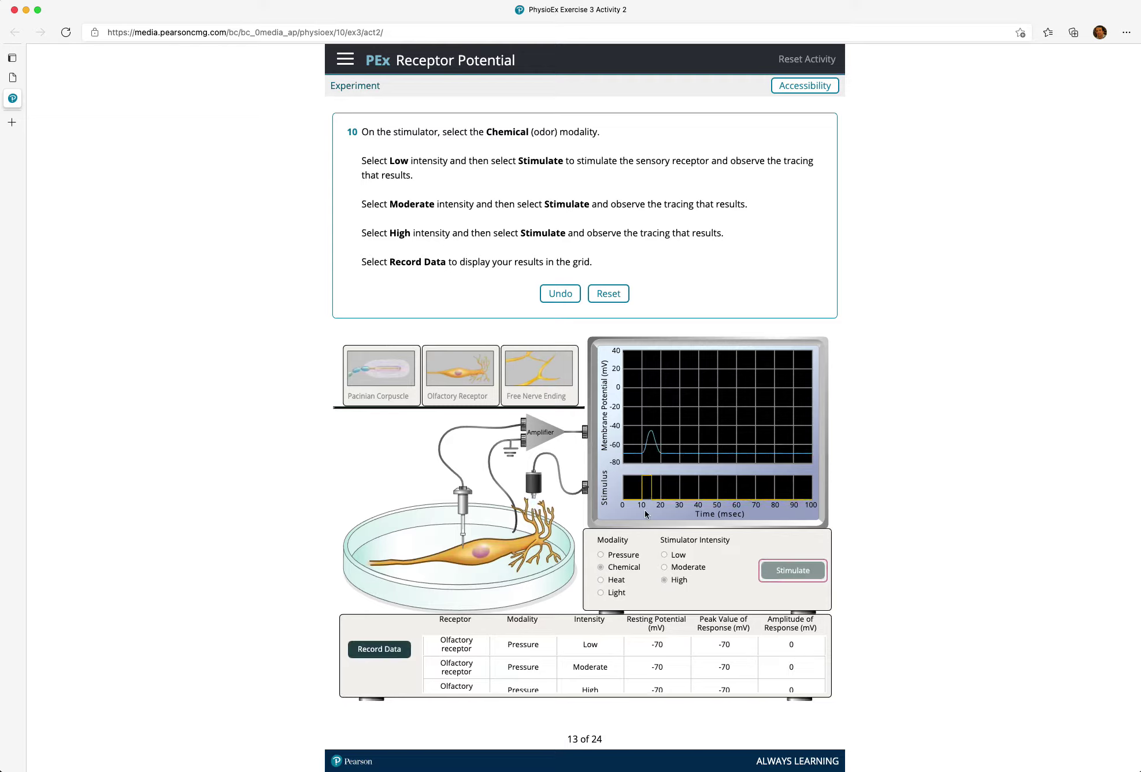
{"action": "left_click", "coordinate": [392, 654]}
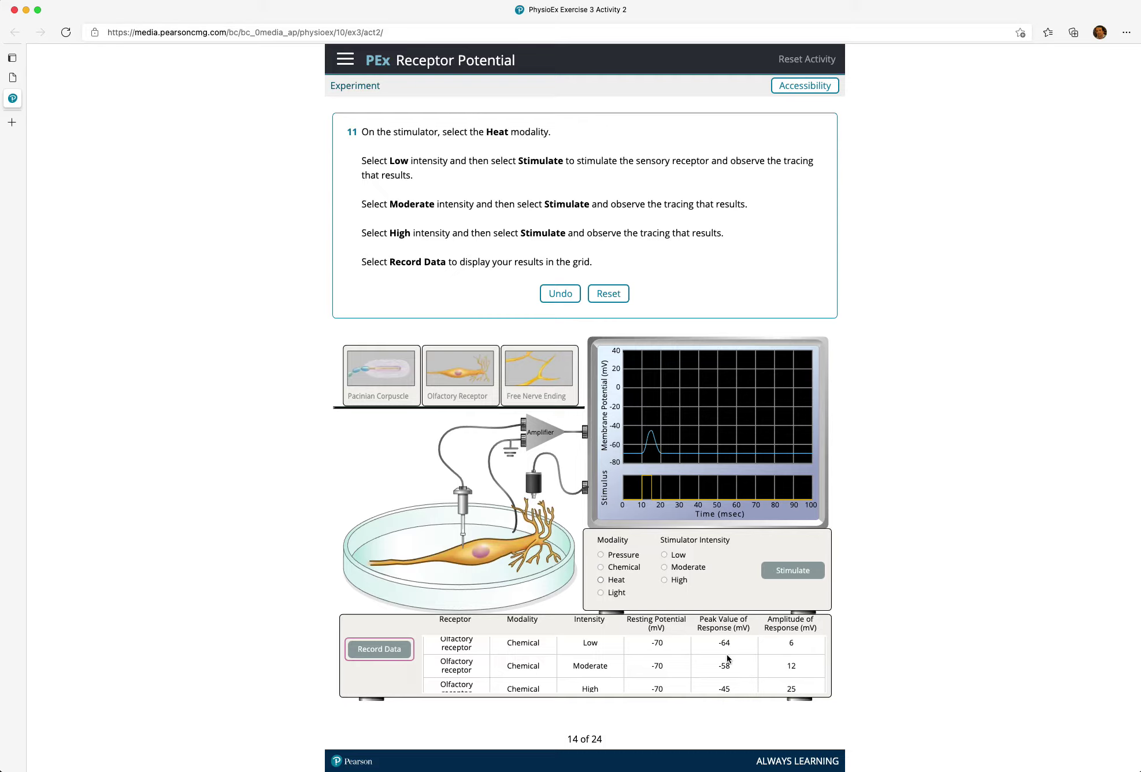
Stimulate the olfactory receptor with Heat at Low, Moderate and High intensity, and record the data in the grid.
{"action": "left_click", "coordinate": [614, 581]}
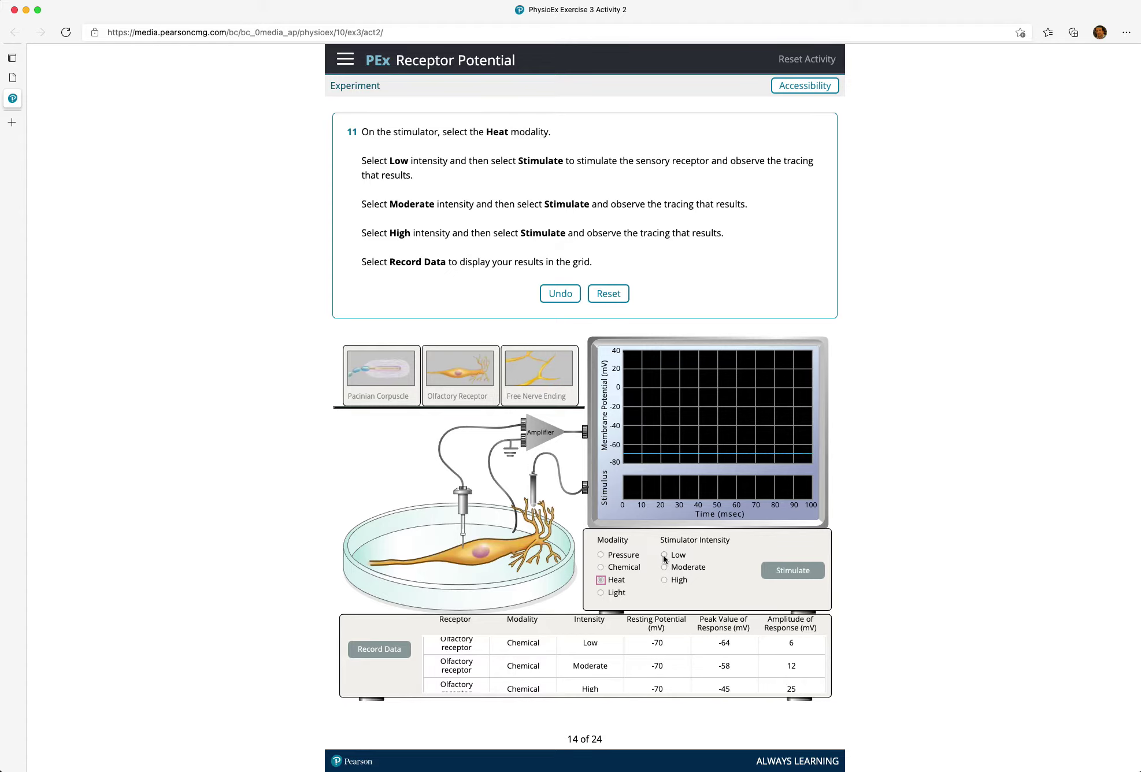
{"action": "scroll", "coordinate": [663, 554], "scroll_direction": "down", "scroll_amount": 1}
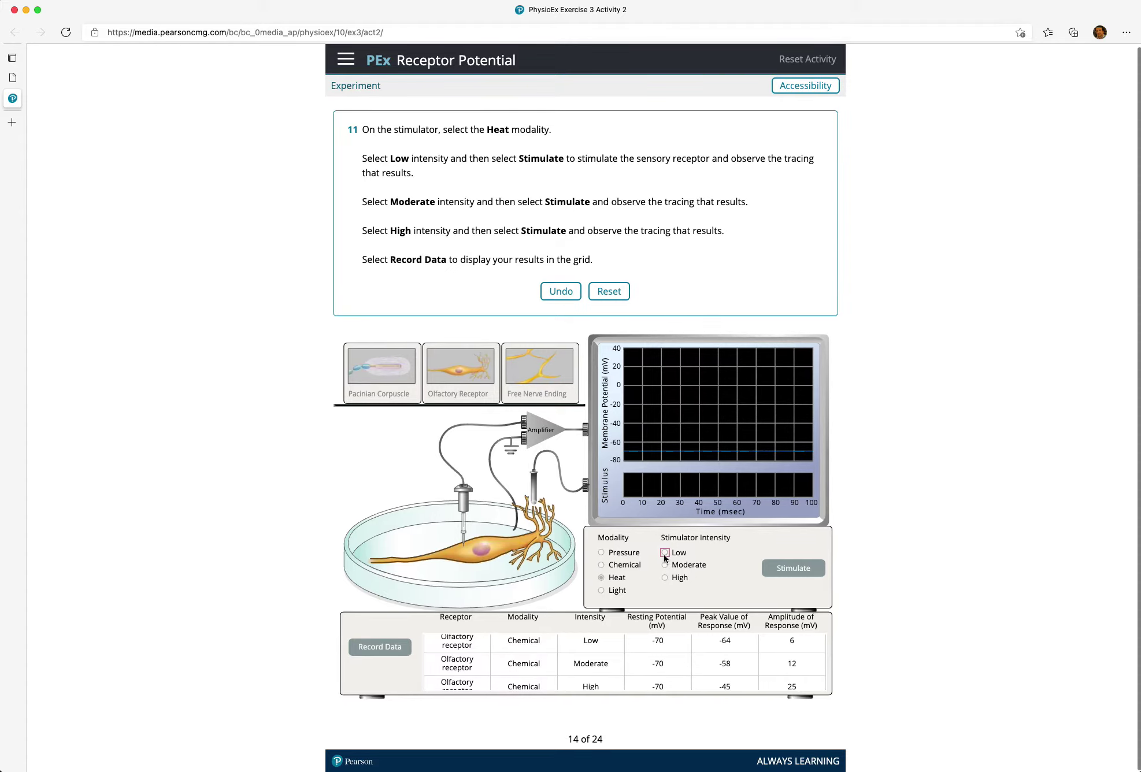
{"action": "left_click", "coordinate": [663, 554]}
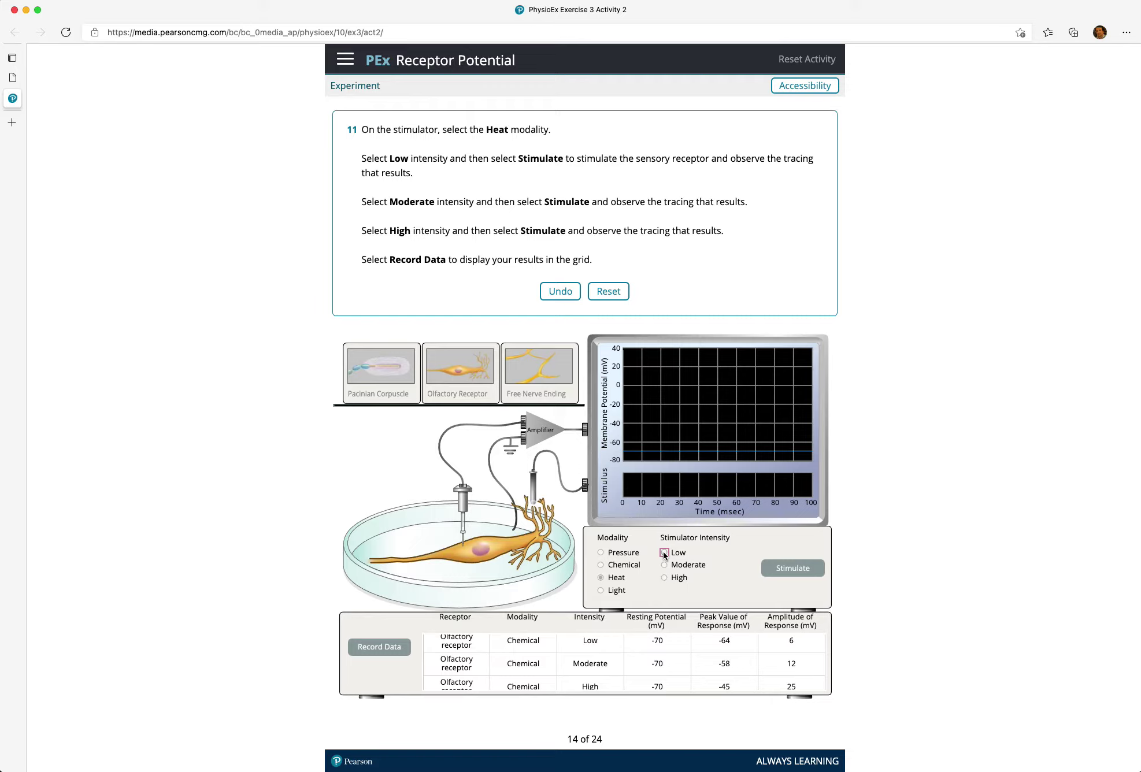
{"action": "left_click", "coordinate": [665, 554]}
{"action": "left_click", "coordinate": [780, 570]}
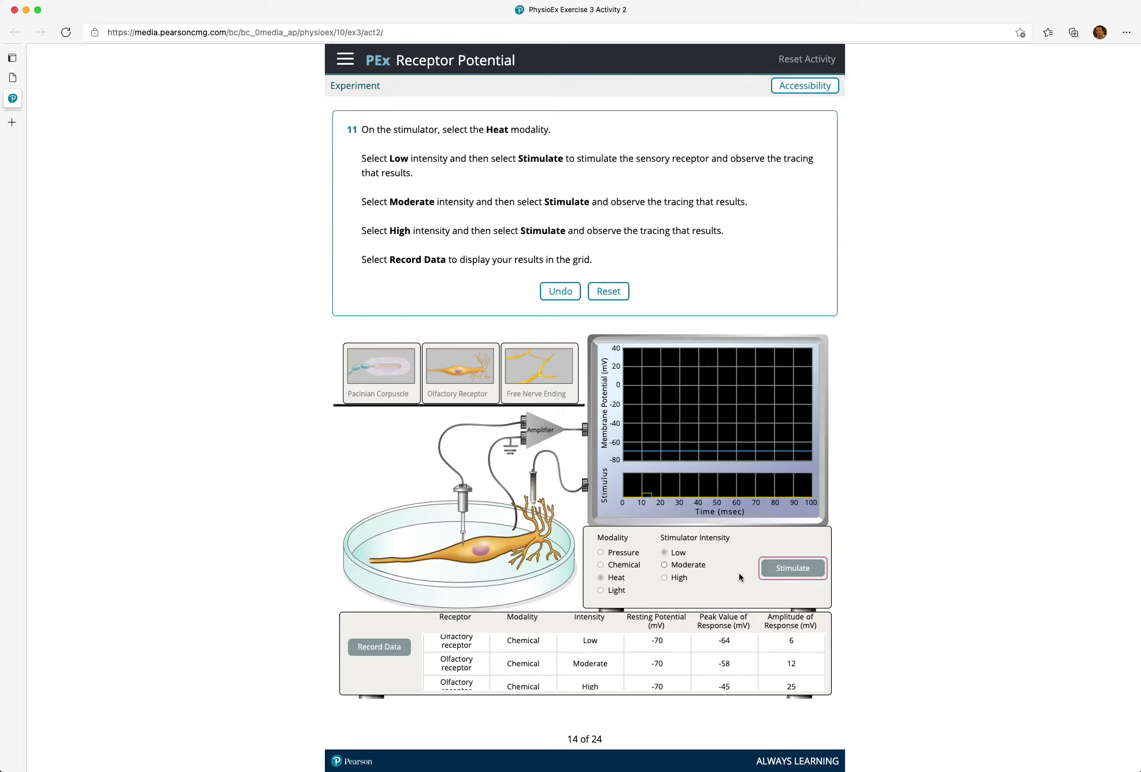
{"action": "left_click", "coordinate": [666, 565]}
{"action": "left_click", "coordinate": [779, 566]}
{"action": "left_click", "coordinate": [664, 578]}
{"action": "left_click", "coordinate": [781, 570]}
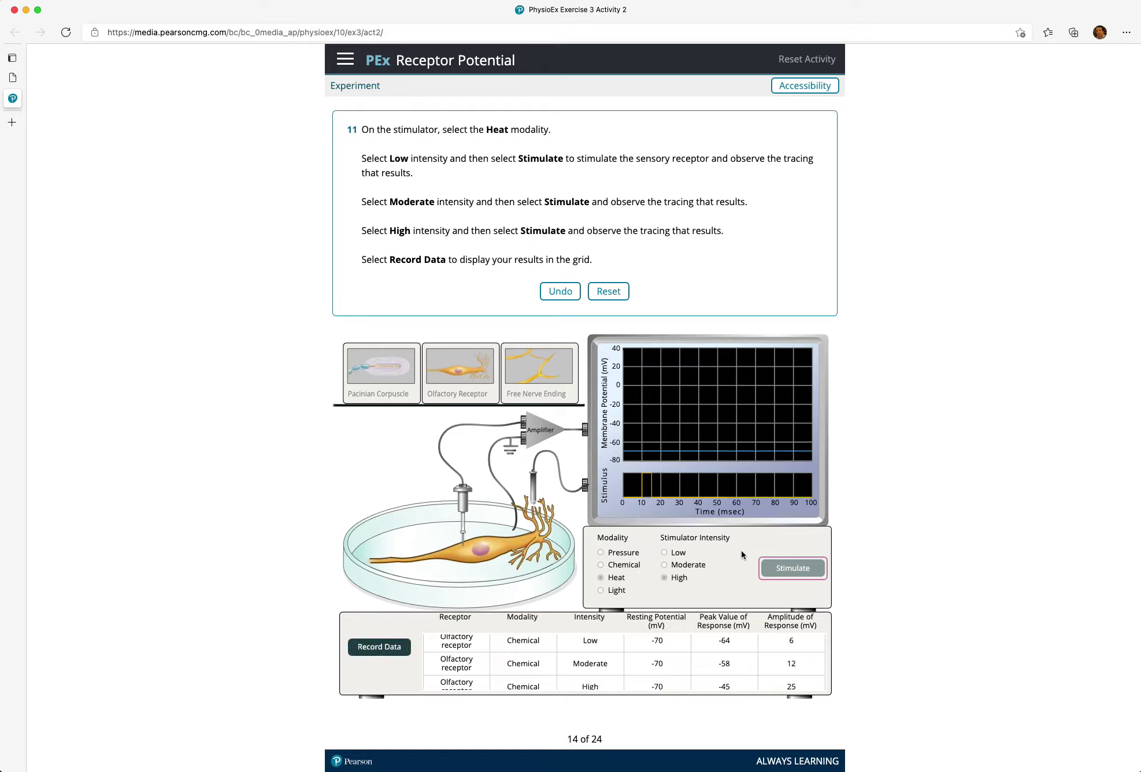
{"action": "left_click", "coordinate": [379, 647]}
{"action": "scroll", "coordinate": [508, 665], "scroll_direction": "down", "scroll_amount": 3}
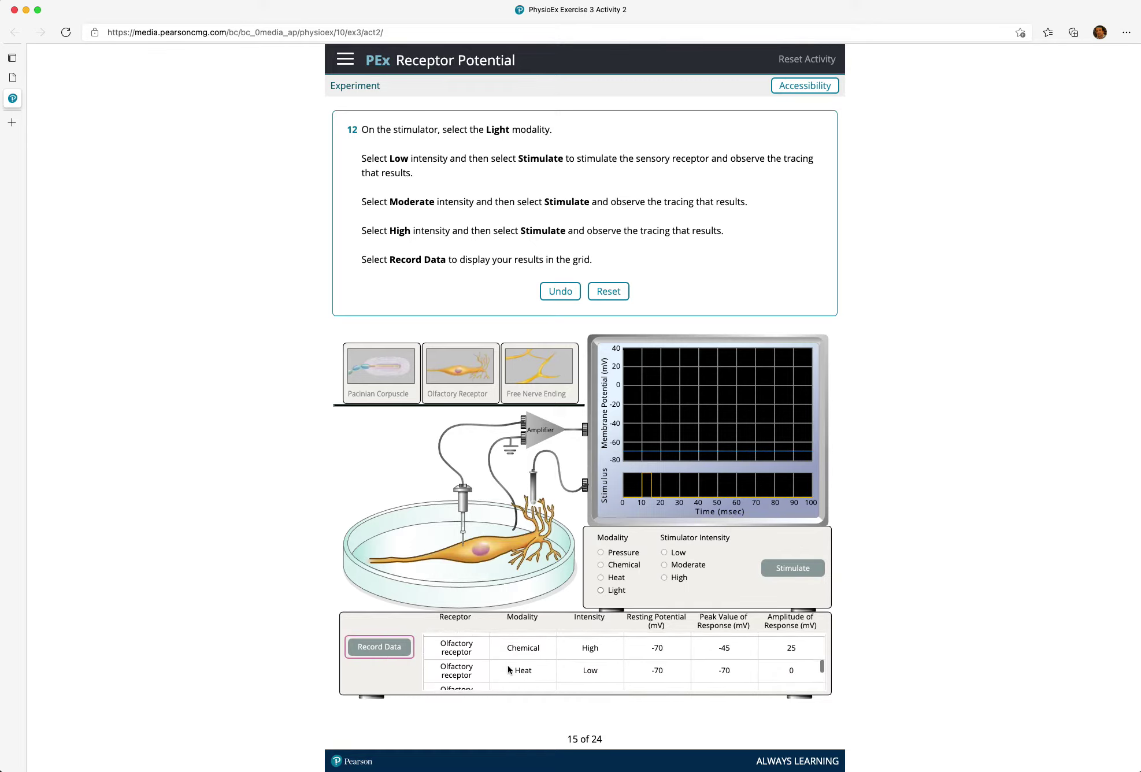
{"action": "scroll", "coordinate": [508, 665], "scroll_direction": "down", "scroll_amount": 1}
{"action": "scroll", "coordinate": [508, 665], "scroll_direction": "up", "scroll_amount": 1}
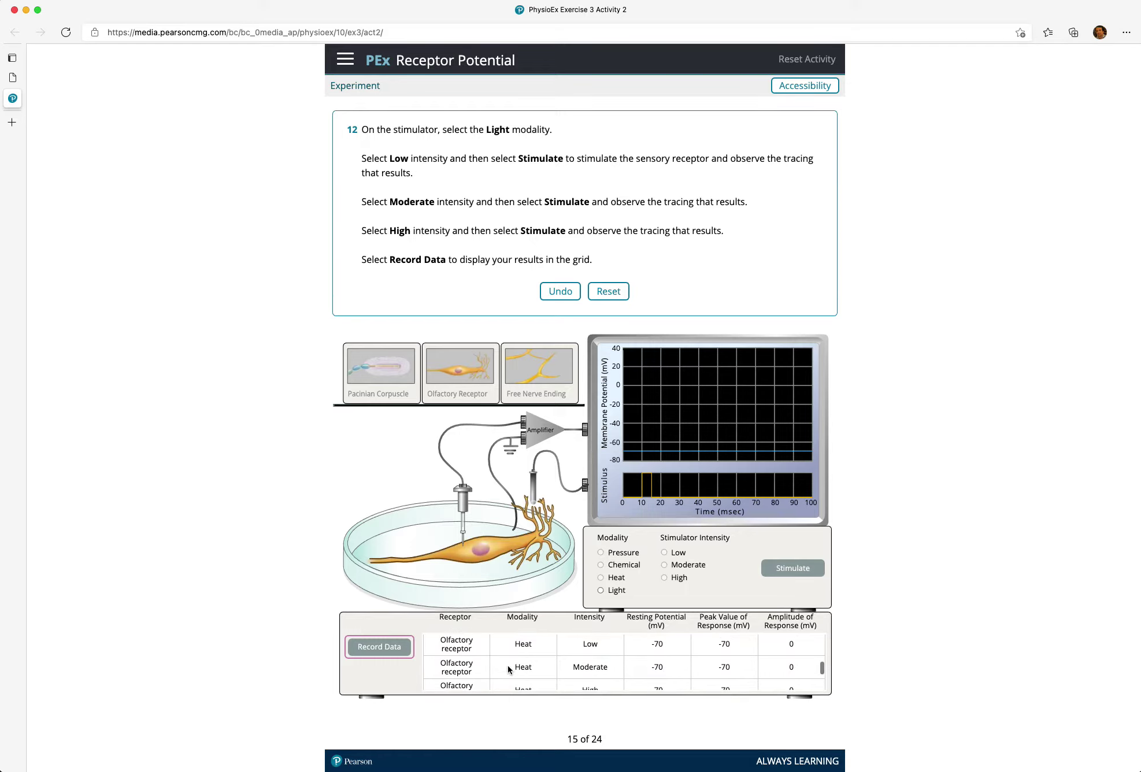
{"action": "scroll", "coordinate": [747, 671], "scroll_direction": "down", "scroll_amount": 1}
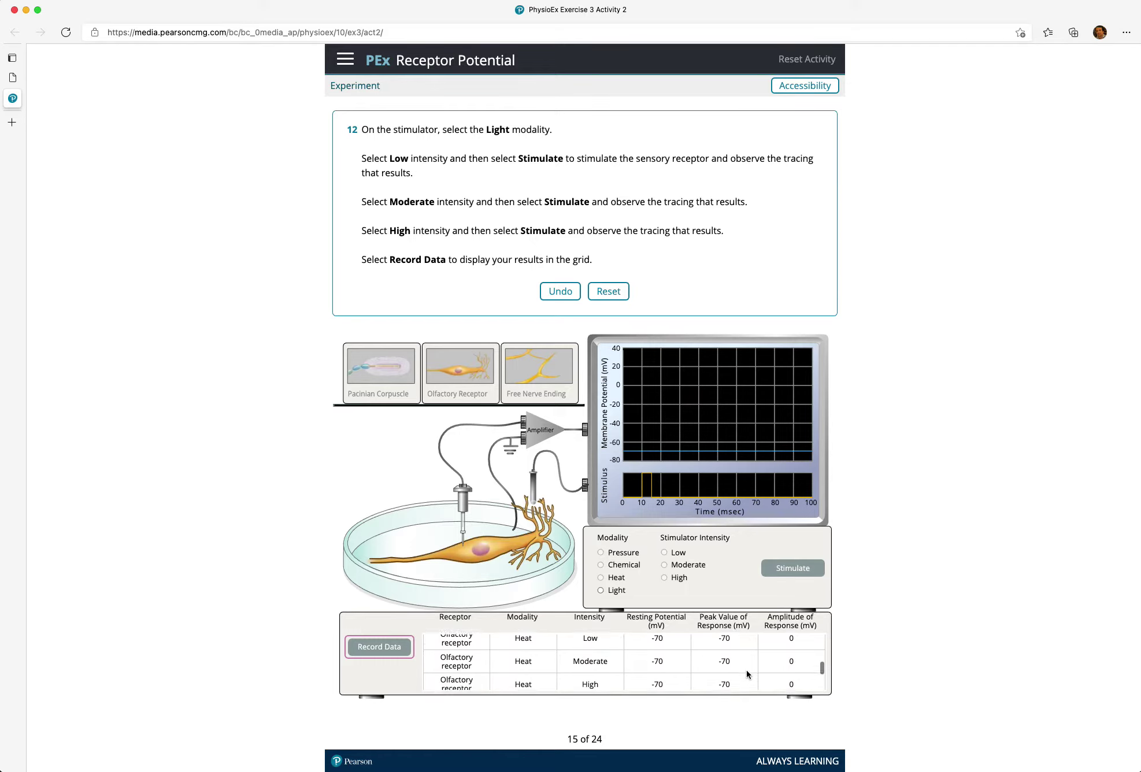
Stimulate the olfactory receptor with Light at Low, Moderate and High intensity, and record the data in the grid.
{"action": "left_click", "coordinate": [601, 590]}
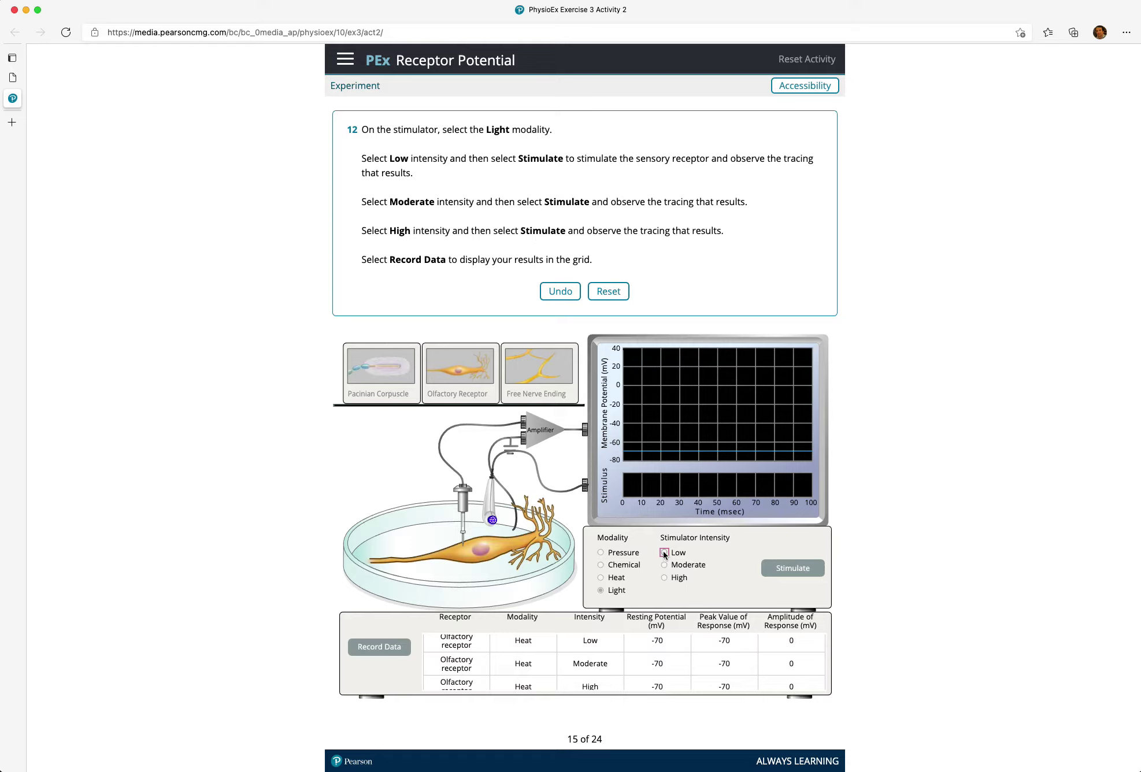
{"action": "left_click", "coordinate": [664, 553]}
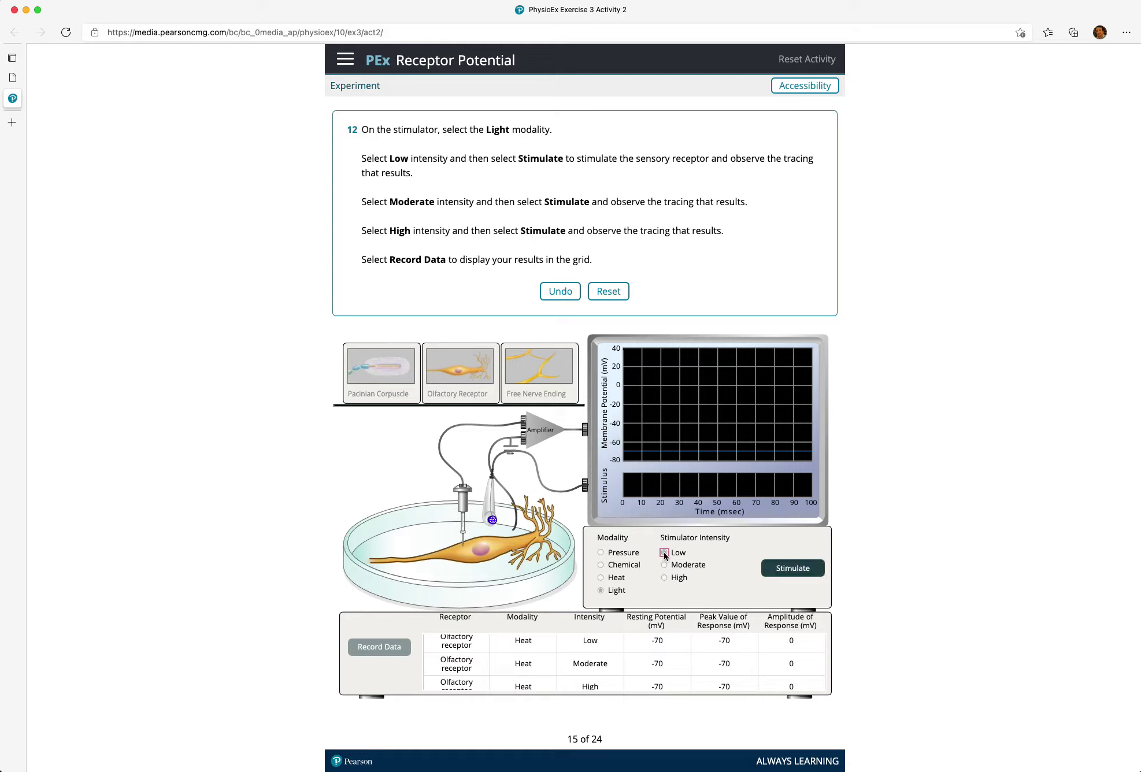
{"action": "left_click", "coordinate": [790, 569]}
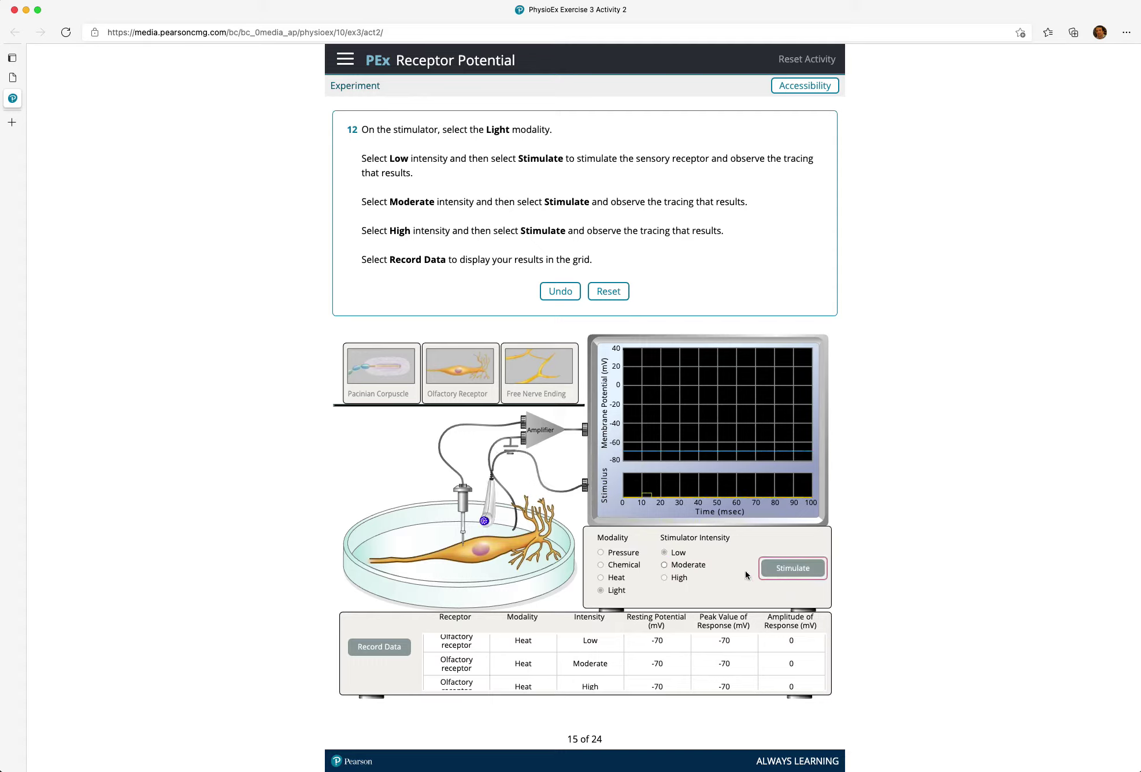
{"action": "left_click", "coordinate": [669, 567]}
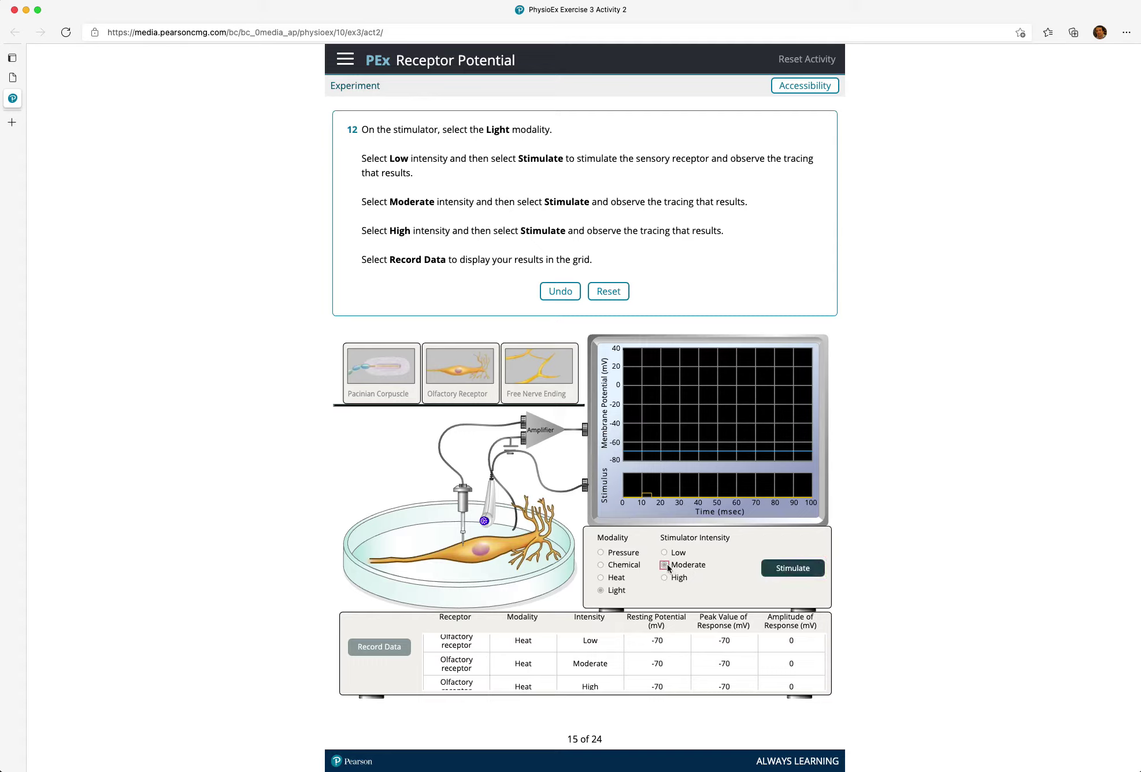
{"action": "left_click", "coordinate": [792, 571]}
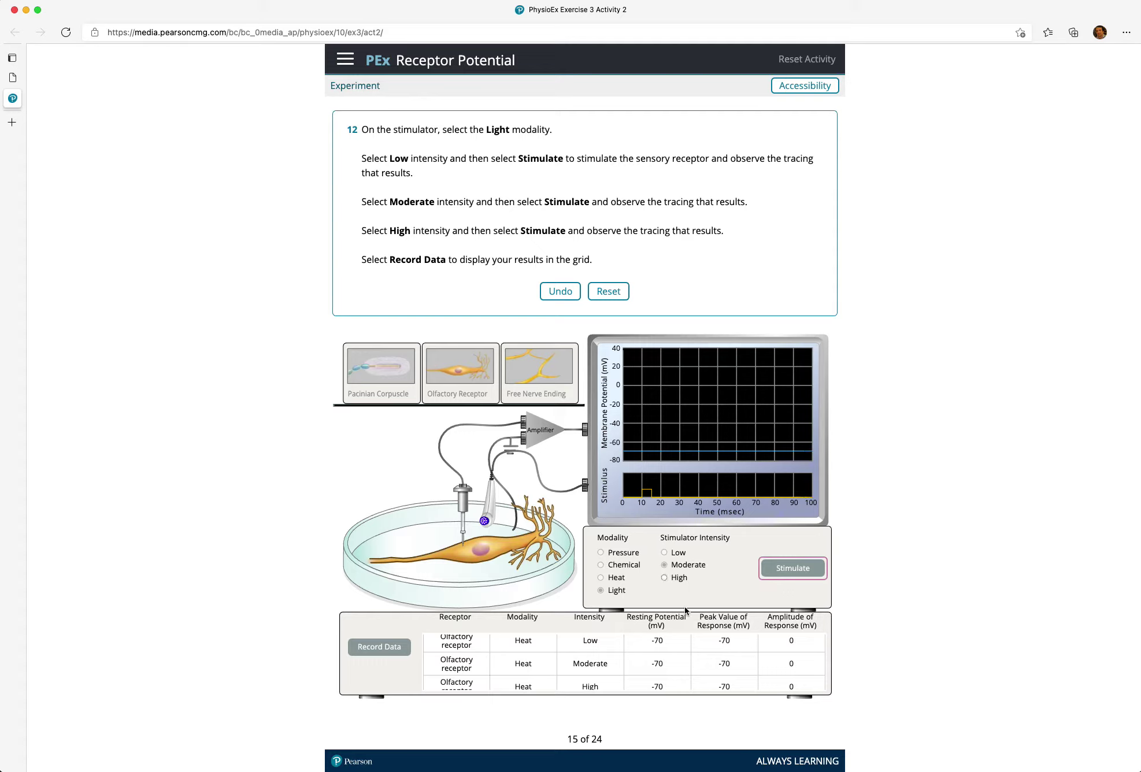
{"action": "left_click", "coordinate": [664, 577]}
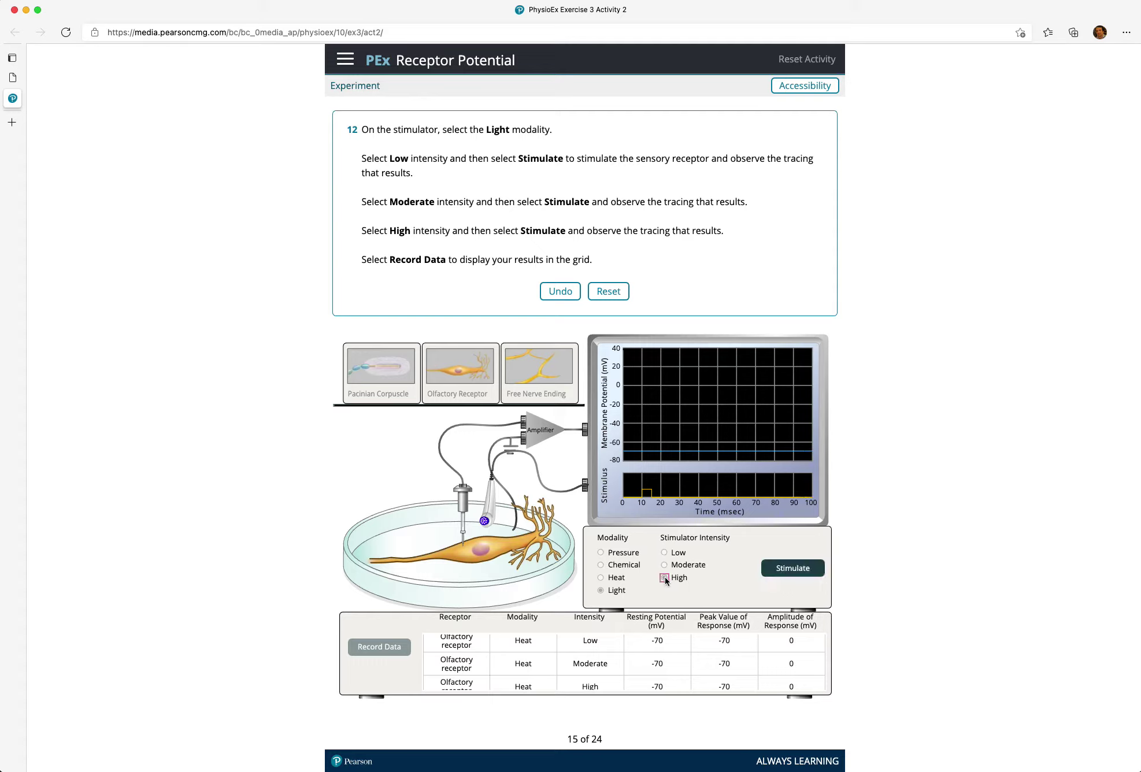
{"action": "left_click", "coordinate": [783, 569]}
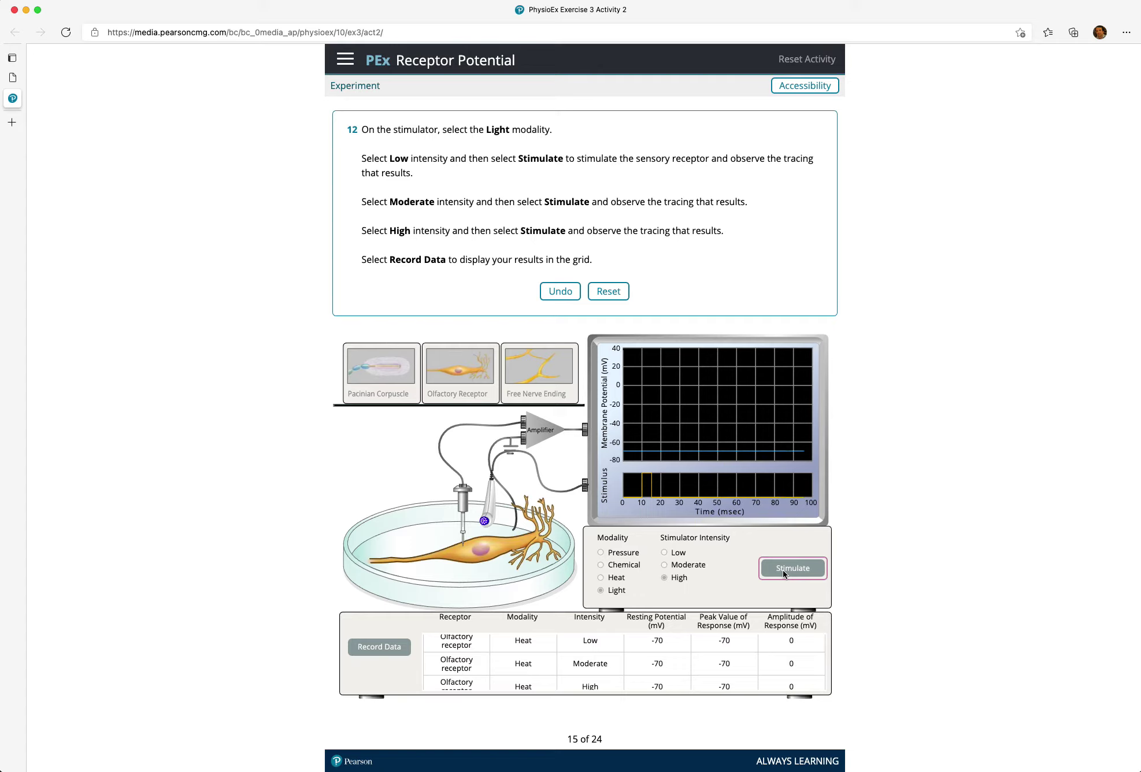
{"action": "left_click", "coordinate": [379, 647]}
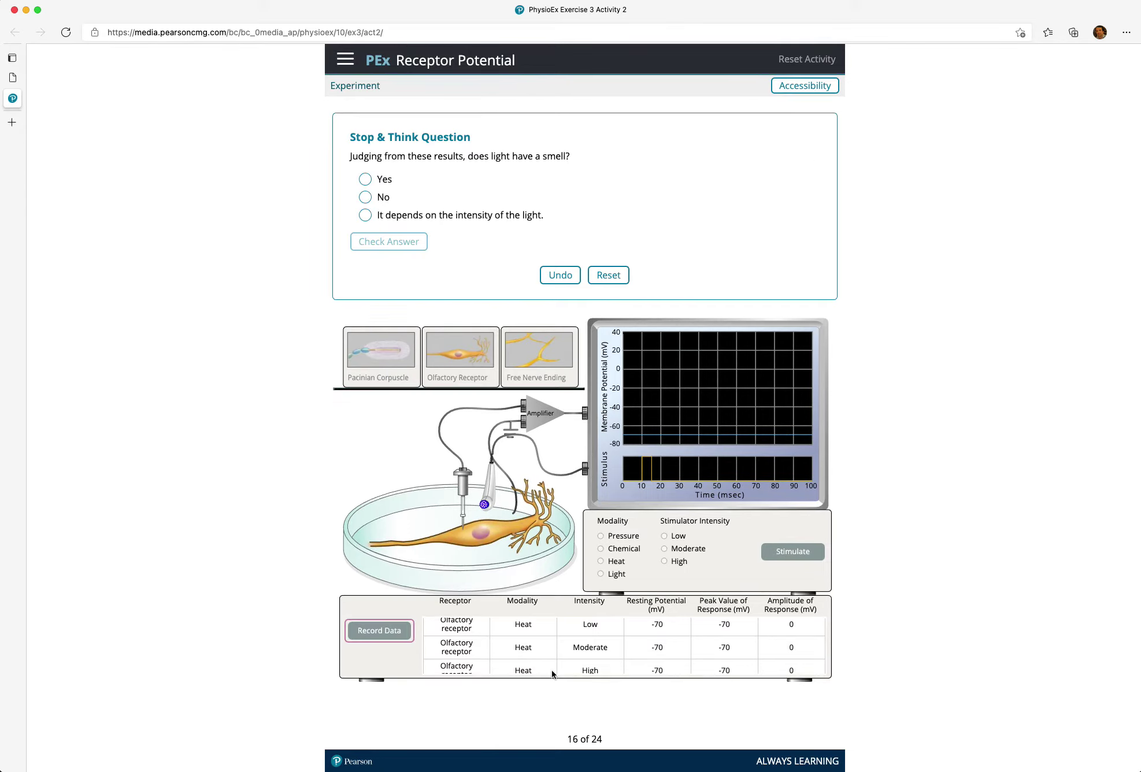
Review the recorded olfactory receptor data and submit "No" to the Stop & Think question on whether light has a smell.
{"action": "scroll", "coordinate": [579, 646], "scroll_direction": "down", "scroll_amount": 3}
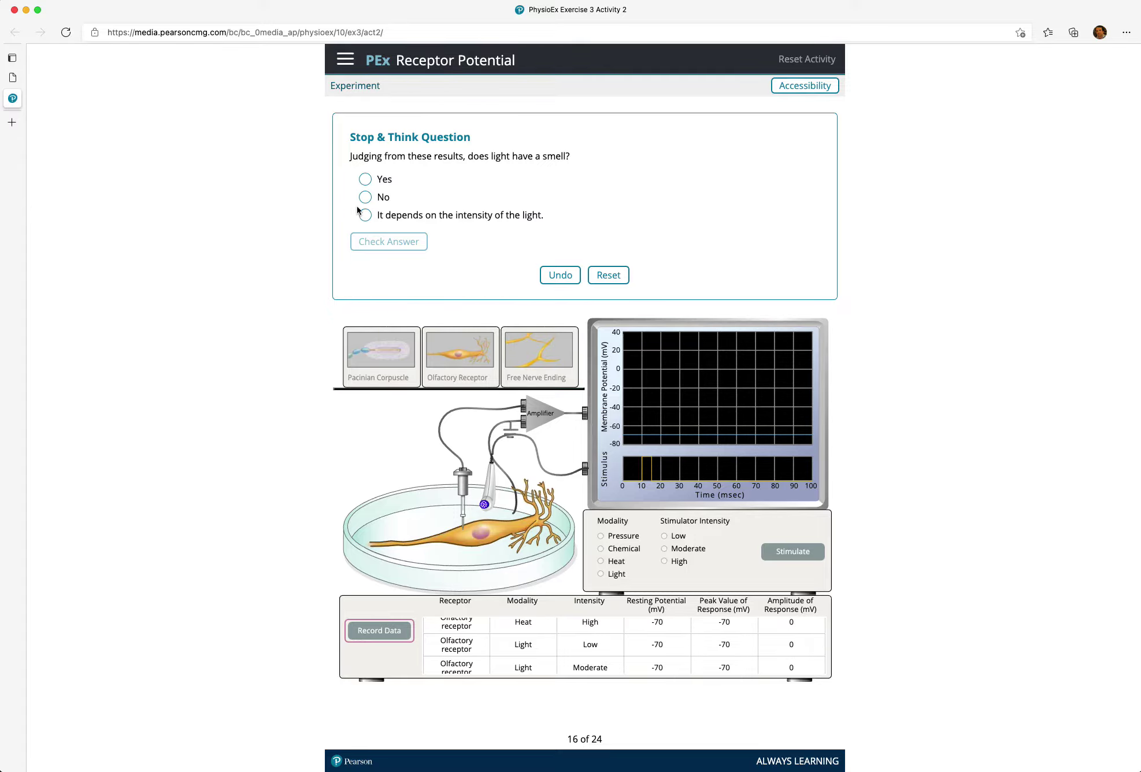
{"action": "scroll", "coordinate": [428, 155], "scroll_direction": "up", "scroll_amount": 5}
{"action": "scroll", "coordinate": [482, 361], "scroll_direction": "down", "scroll_amount": 5}
{"action": "left_click", "coordinate": [365, 197]}
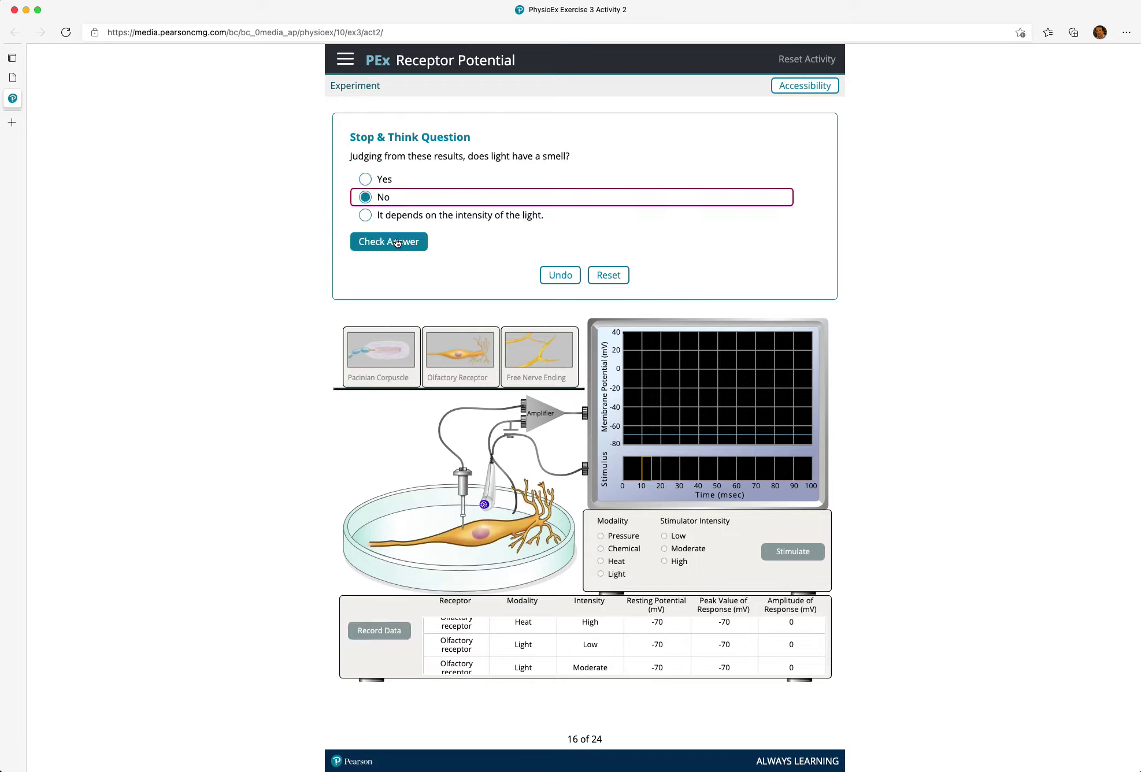
{"action": "left_click", "coordinate": [412, 243]}
{"action": "left_click", "coordinate": [595, 301]}
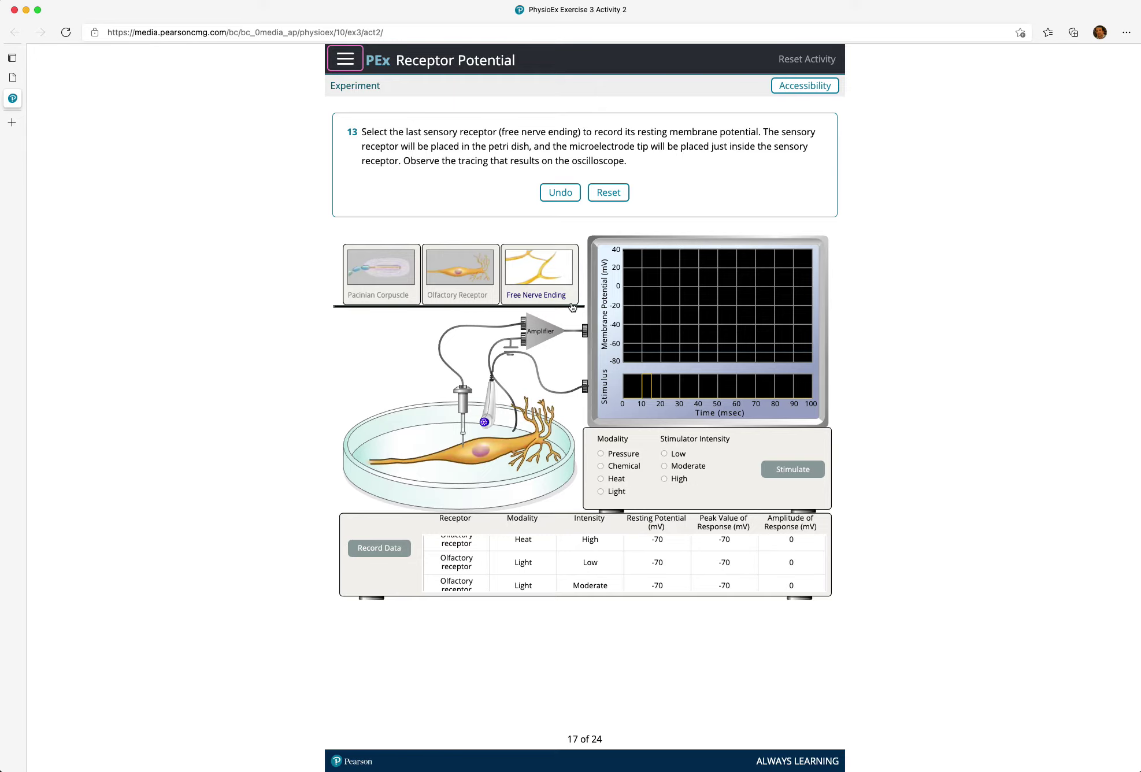
Place the free nerve ending in the petri dish and record its resting membrane potential in the grid.
{"action": "left_click", "coordinate": [536, 272]}
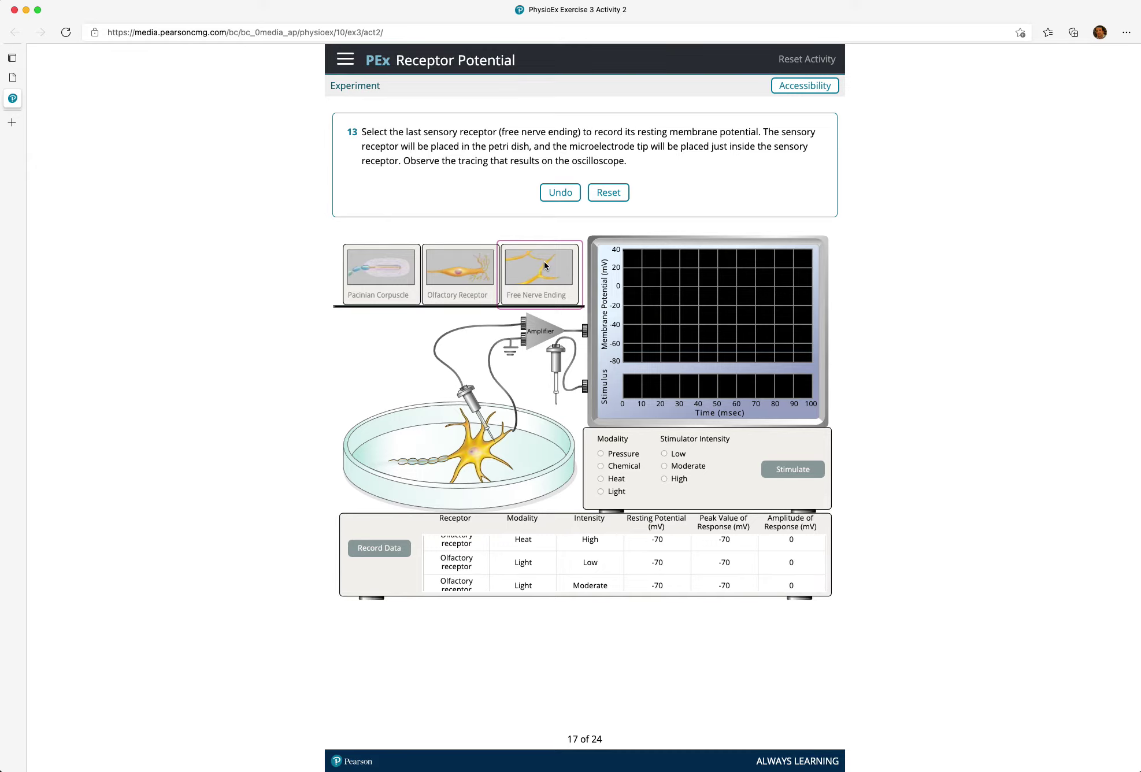
{"action": "left_click", "coordinate": [544, 262]}
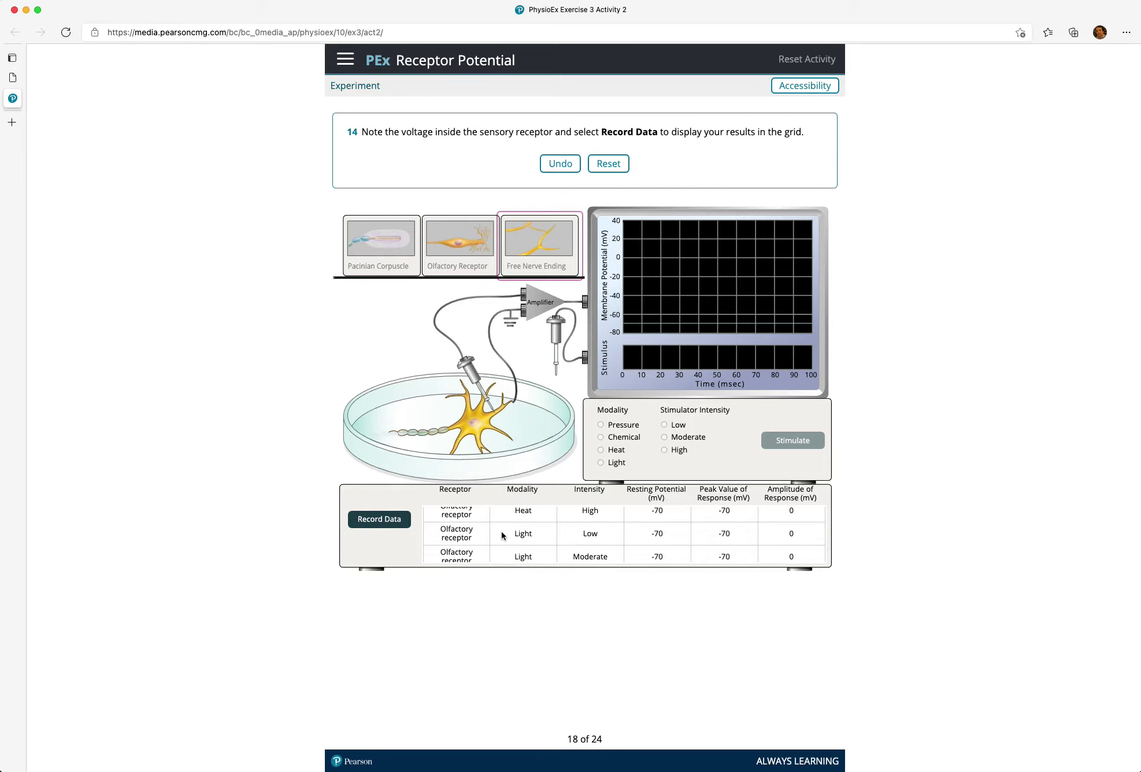
{"action": "left_click", "coordinate": [379, 520]}
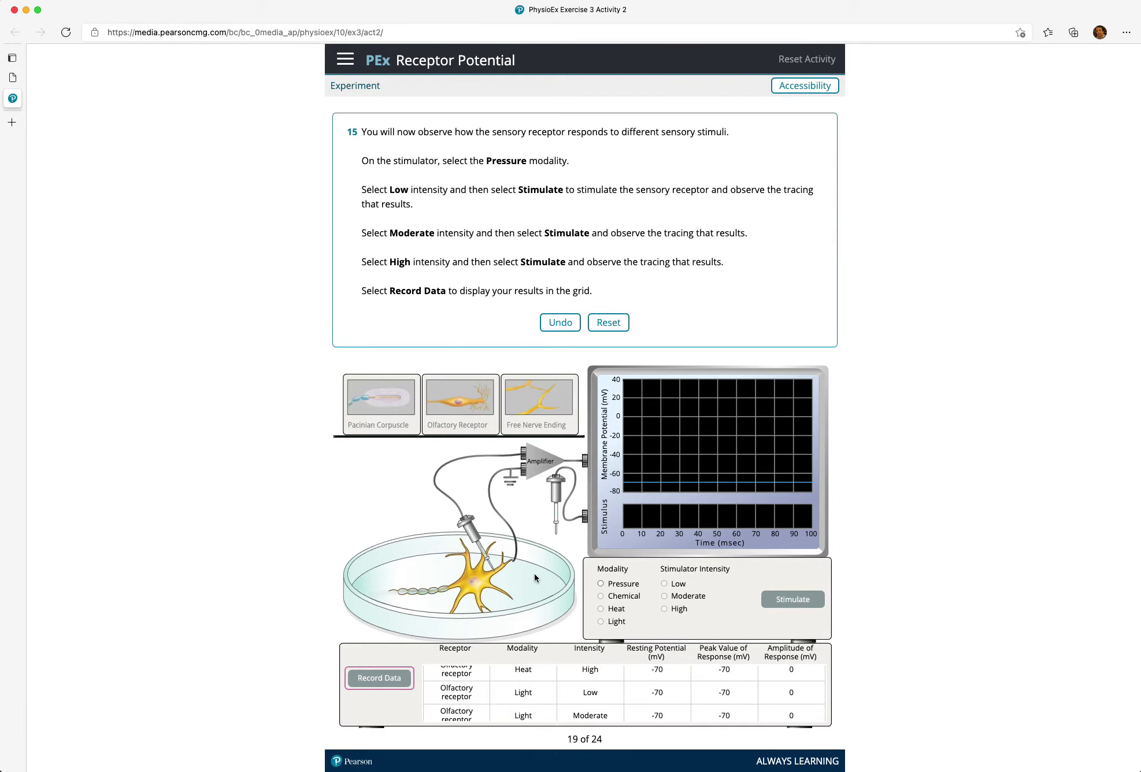
{"action": "scroll", "coordinate": [560, 684], "scroll_direction": "down", "scroll_amount": 6}
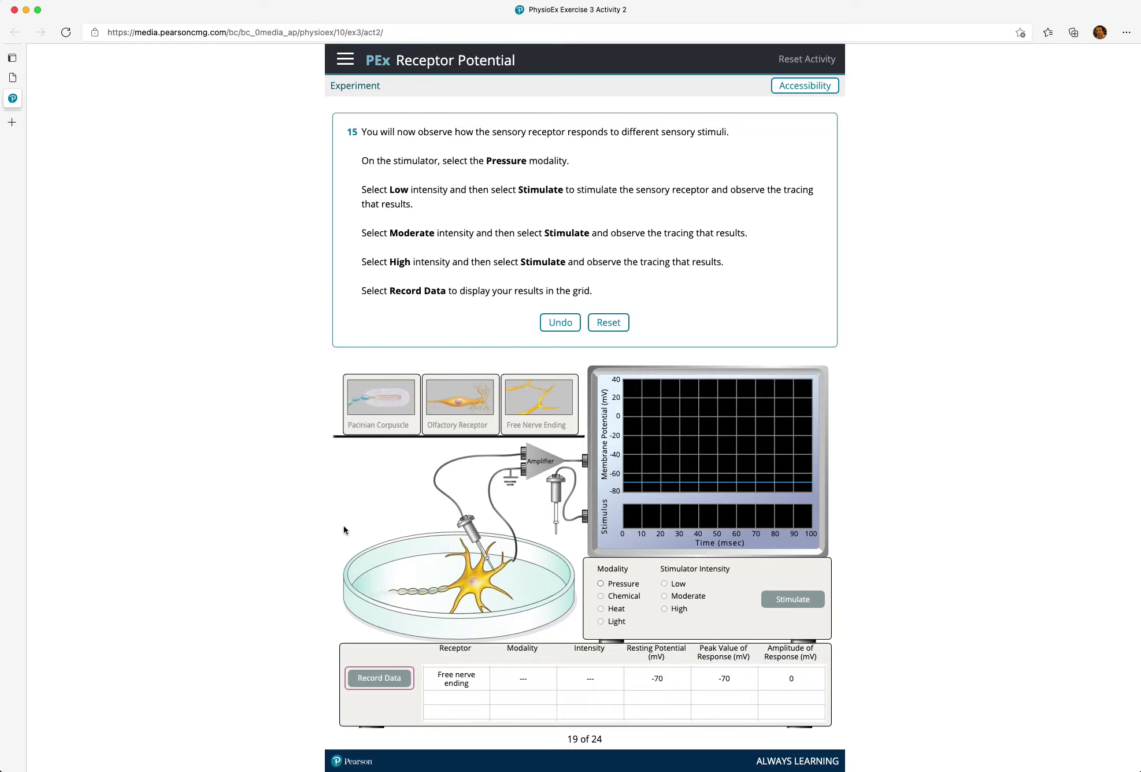
Stimulate the free nerve ending with Pressure at Low, Moderate and High intensity, and record the data in the grid.
{"action": "left_click", "coordinate": [601, 585]}
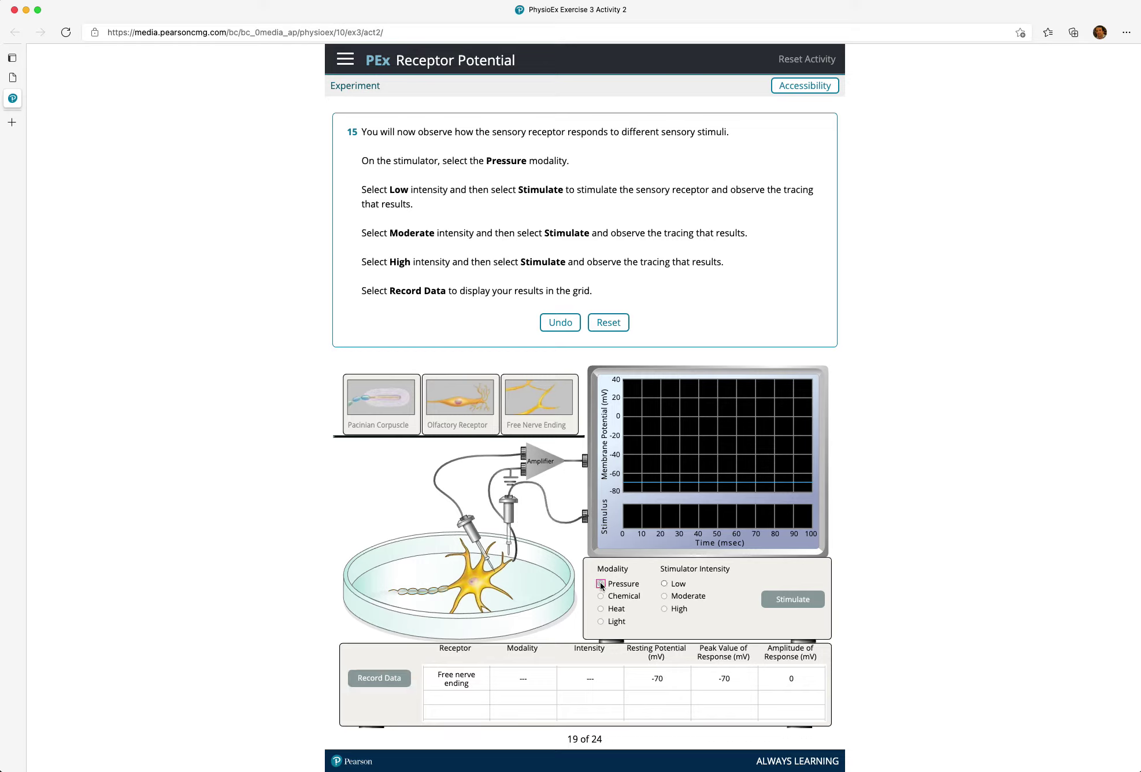
{"action": "left_click", "coordinate": [664, 584]}
{"action": "left_click", "coordinate": [785, 602]}
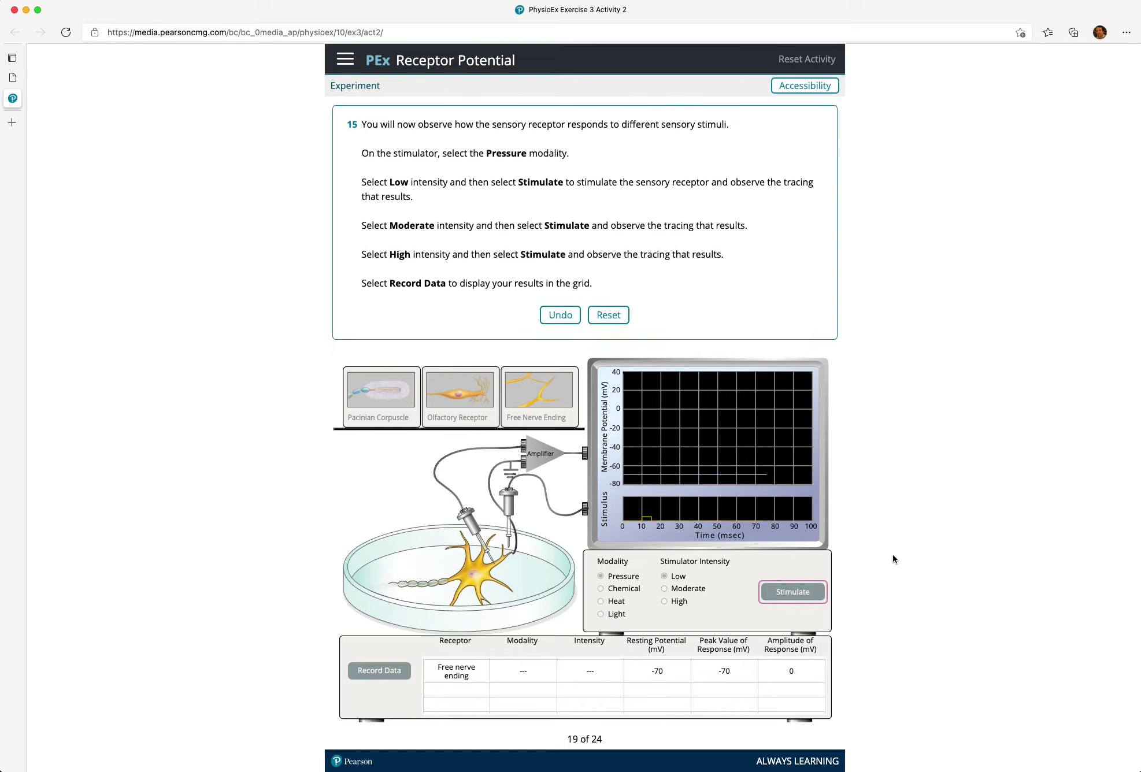
{"action": "scroll", "coordinate": [893, 556], "scroll_direction": "down", "scroll_amount": 1}
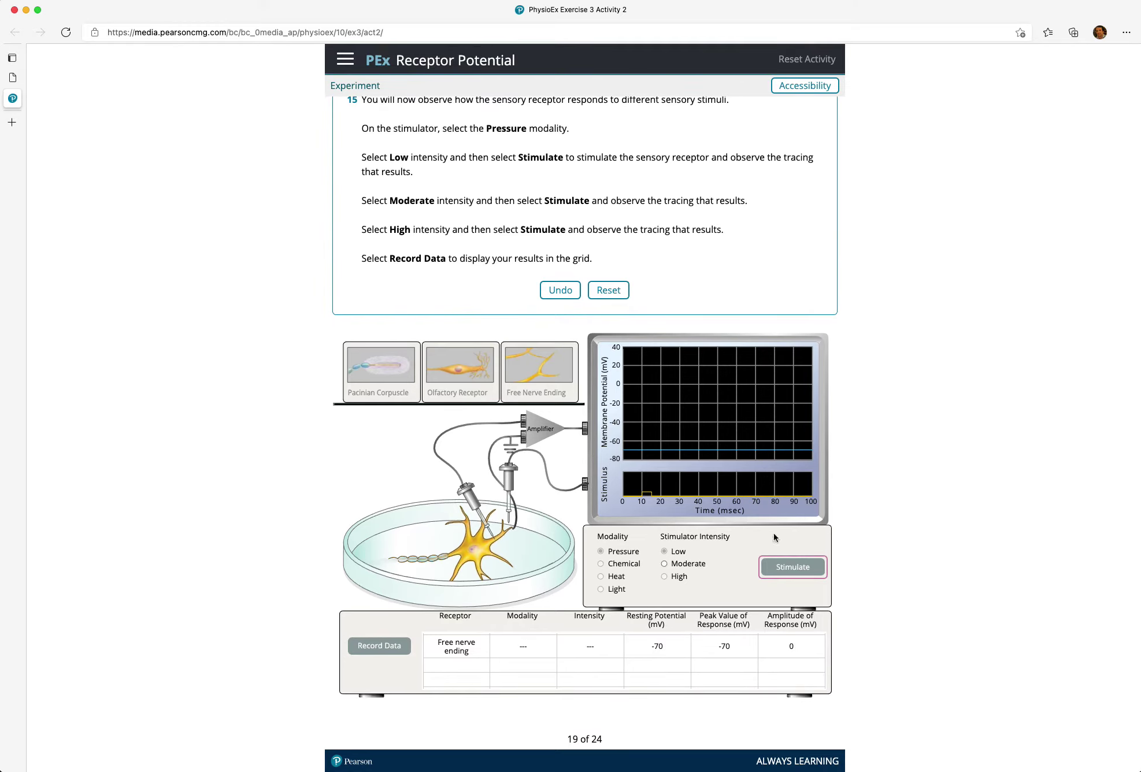
{"action": "scroll", "coordinate": [676, 552], "scroll_direction": "down", "scroll_amount": 1}
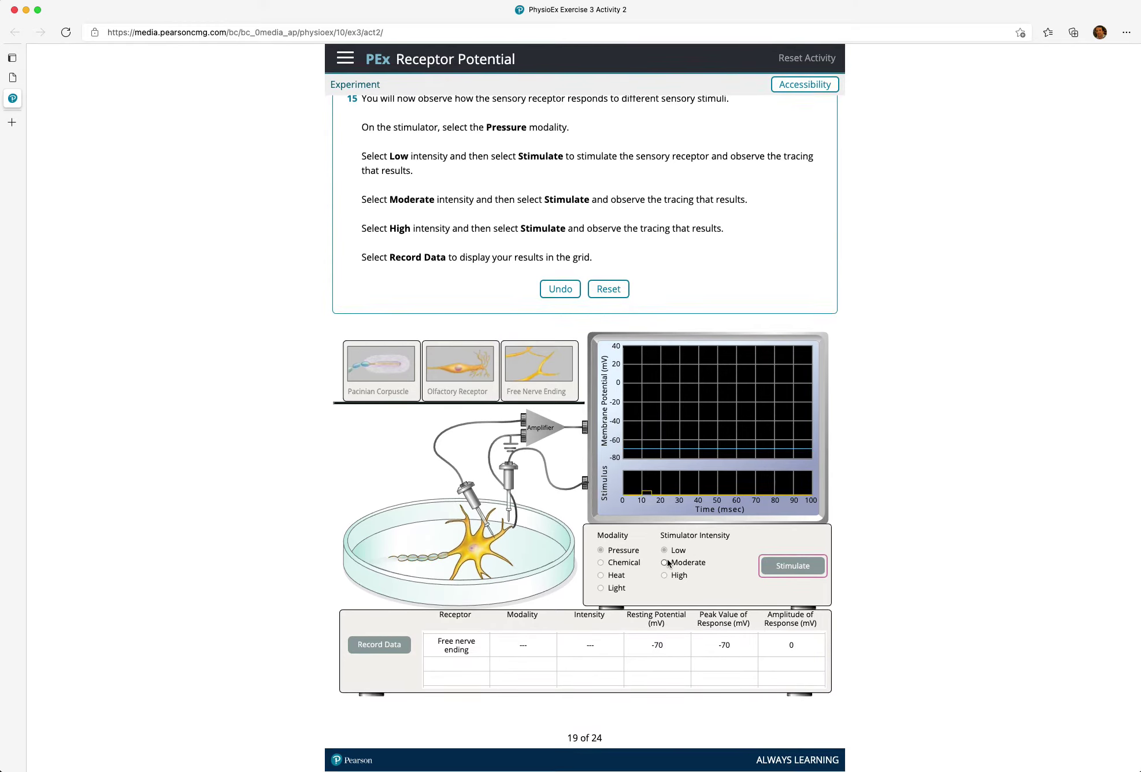
{"action": "left_click", "coordinate": [666, 563]}
{"action": "left_click", "coordinate": [773, 569]}
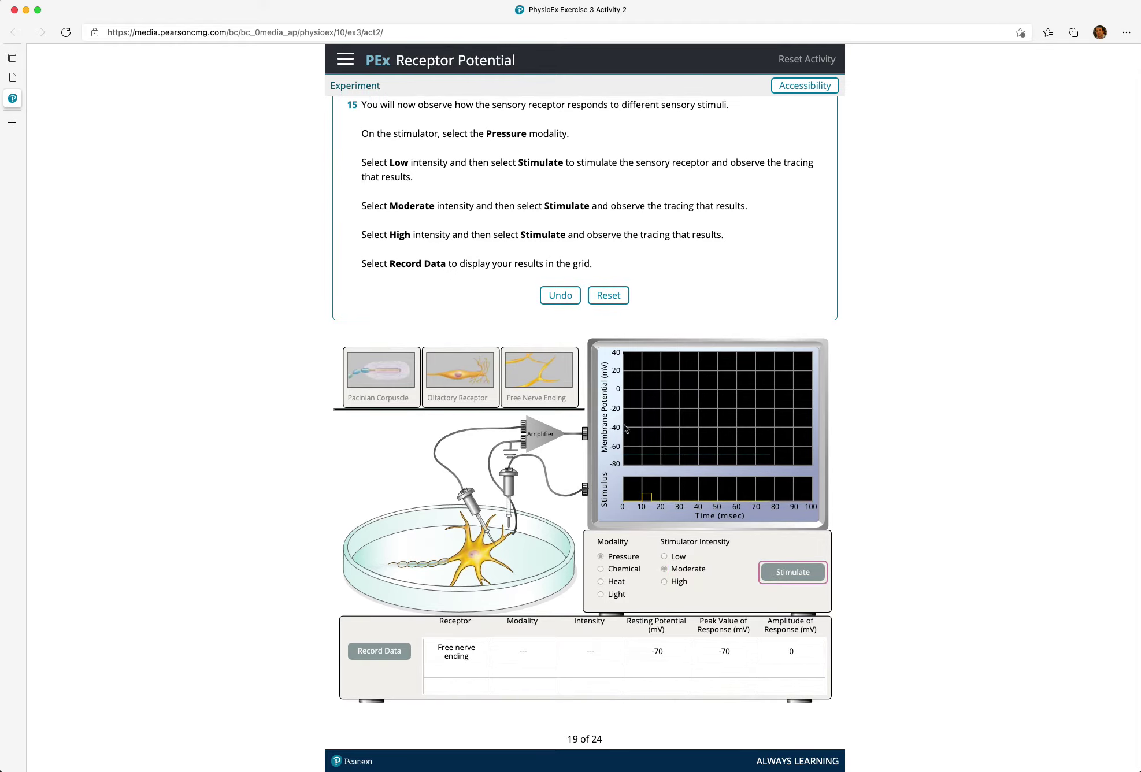
{"action": "left_click", "coordinate": [665, 582]}
{"action": "left_click", "coordinate": [781, 573]}
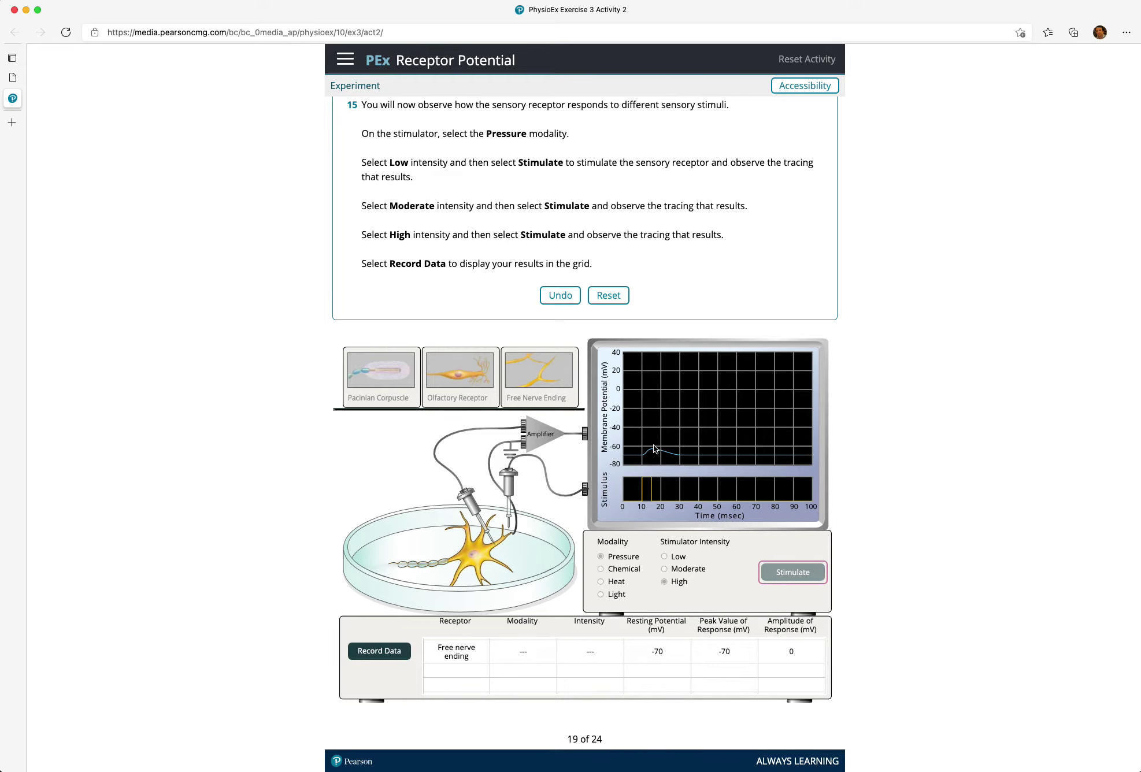
{"action": "left_click", "coordinate": [394, 652]}
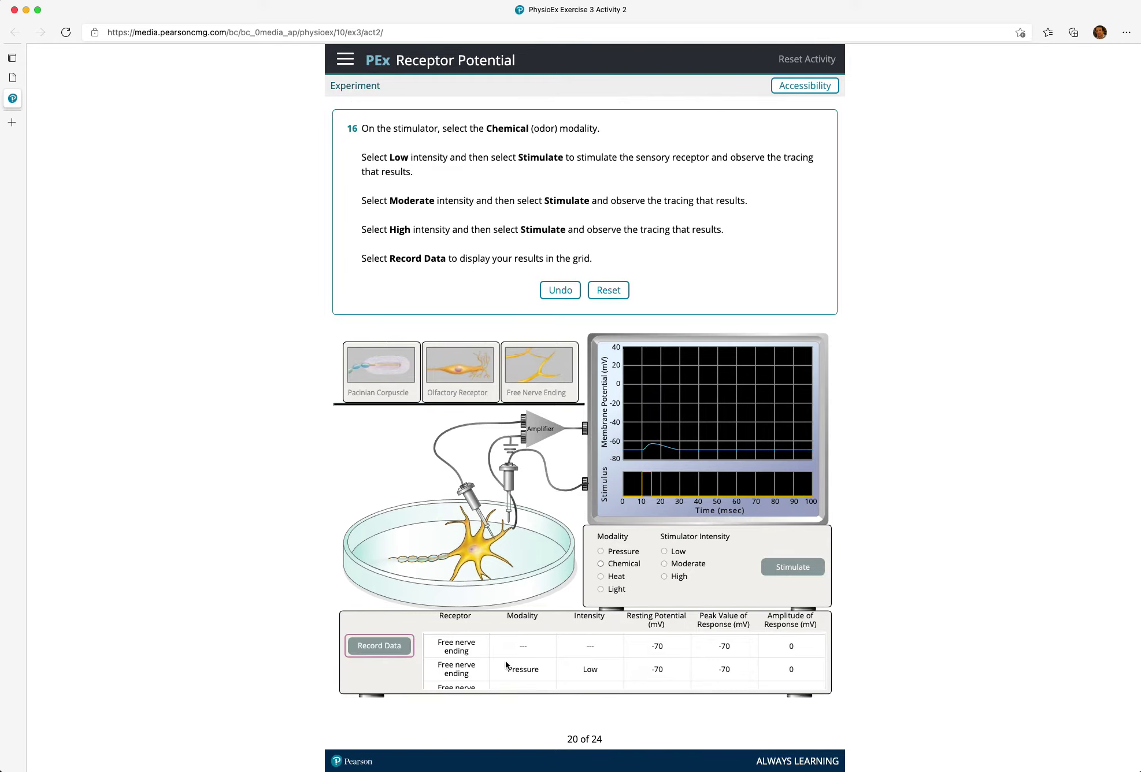
{"action": "scroll", "coordinate": [505, 661], "scroll_direction": "down", "scroll_amount": 3}
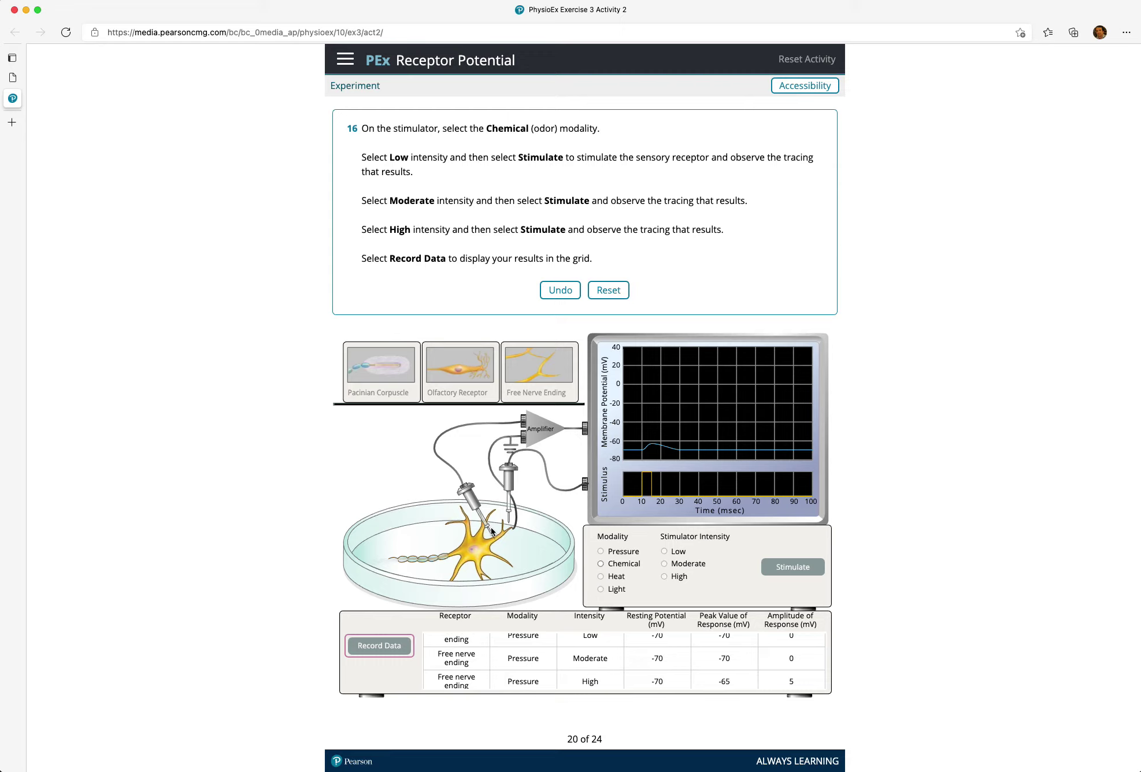
Stimulate the free nerve ending with the Chemical modality at Low, Moderate and High intensity, and record the data in the grid.
{"action": "left_click", "coordinate": [601, 564]}
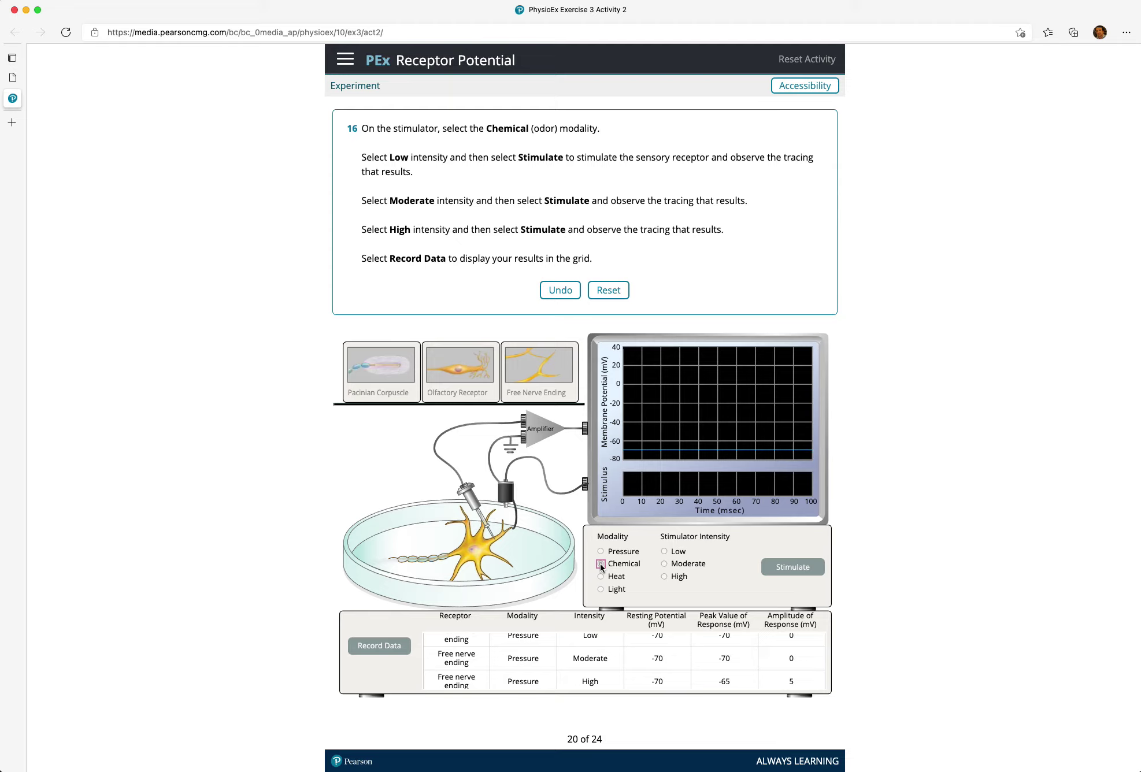
{"action": "left_click", "coordinate": [665, 551]}
{"action": "left_click", "coordinate": [663, 554]}
{"action": "left_click", "coordinate": [793, 567]}
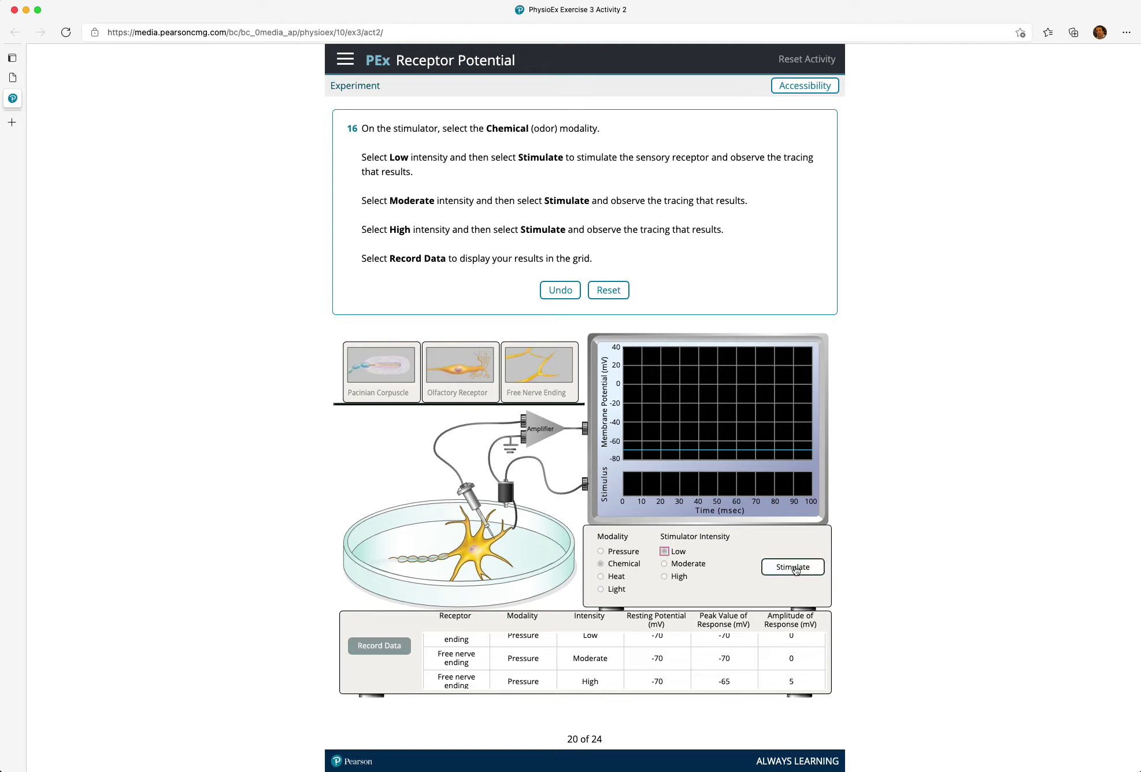
{"action": "left_click", "coordinate": [673, 568]}
{"action": "left_click", "coordinate": [780, 568]}
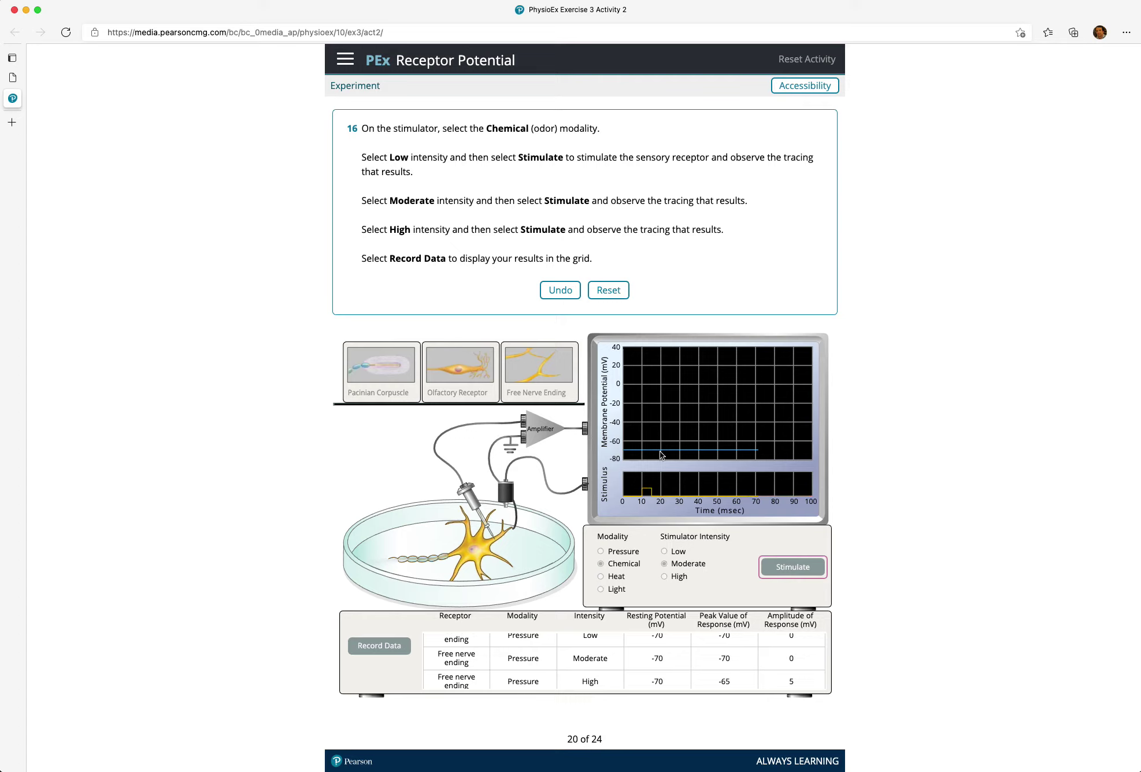
{"action": "left_click", "coordinate": [668, 578]}
{"action": "left_click", "coordinate": [776, 568]}
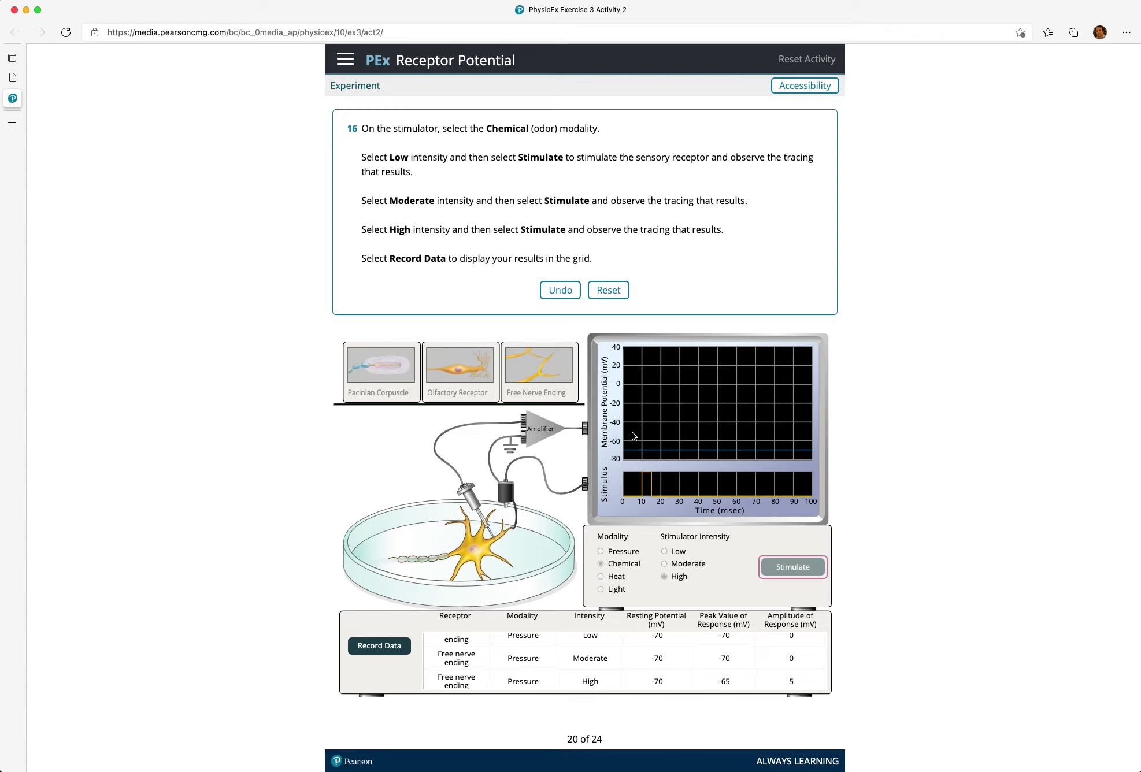
{"action": "left_click", "coordinate": [602, 577]}
{"action": "left_click", "coordinate": [382, 646]}
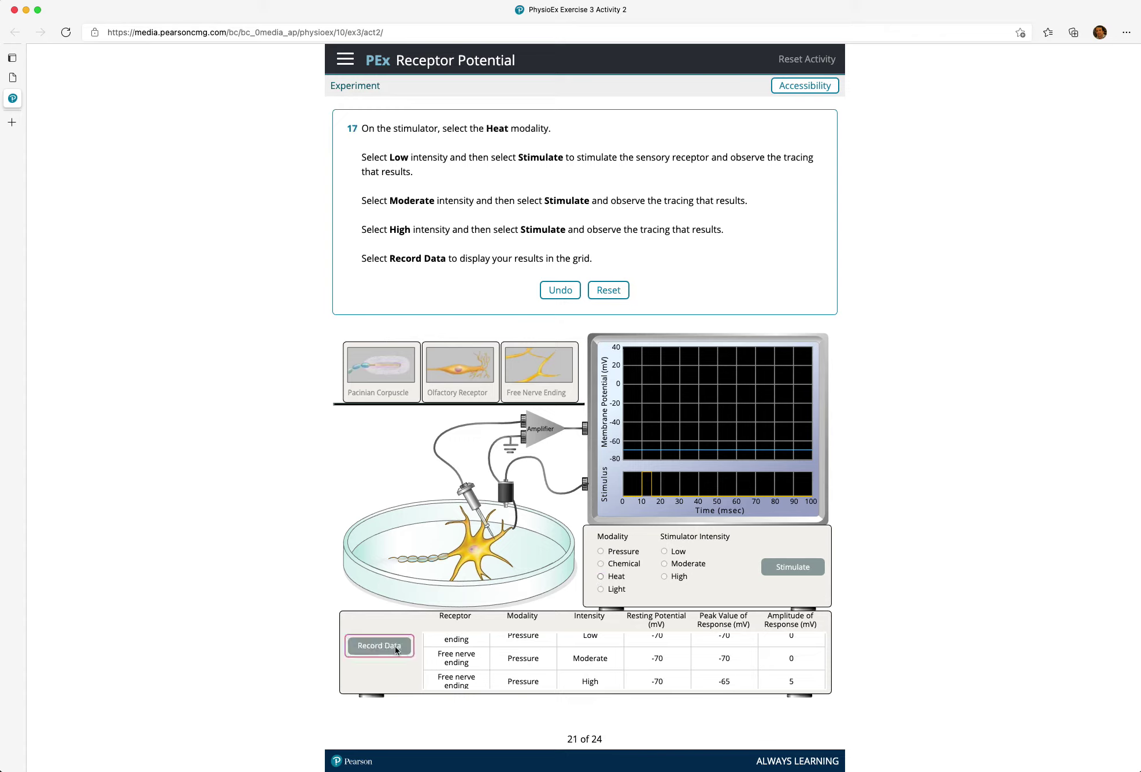
{"action": "scroll", "coordinate": [498, 659], "scroll_direction": "down", "scroll_amount": 3}
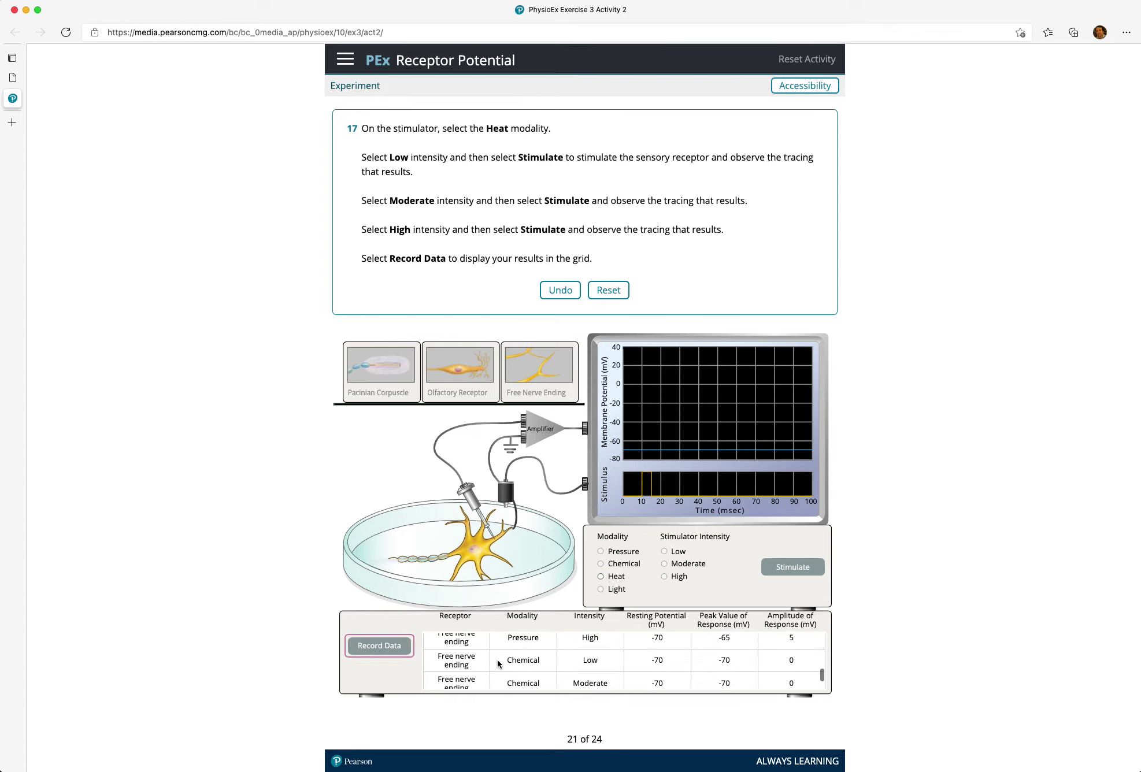
{"action": "scroll", "coordinate": [498, 659], "scroll_direction": "down", "scroll_amount": 1}
{"action": "scroll", "coordinate": [498, 660], "scroll_direction": "up", "scroll_amount": 1}
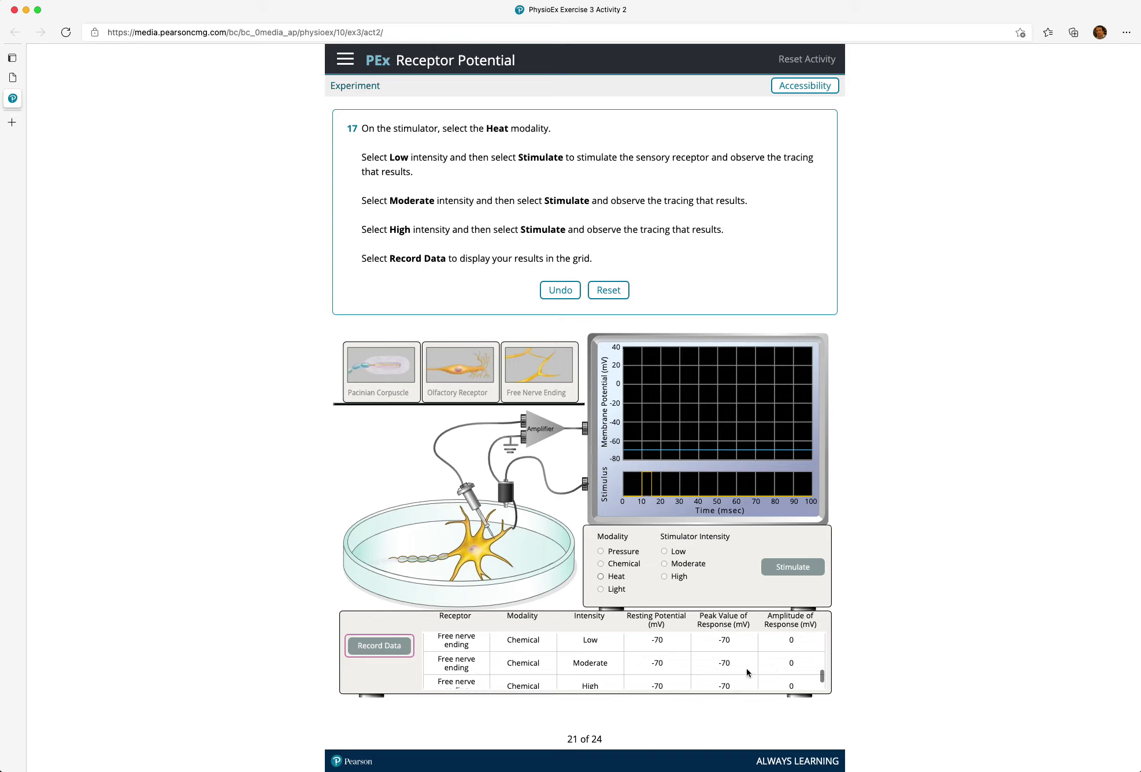
Stimulate the free nerve ending with Heat at Low, Moderate and High intensity, and record the data in the grid.
{"action": "left_click", "coordinate": [601, 576]}
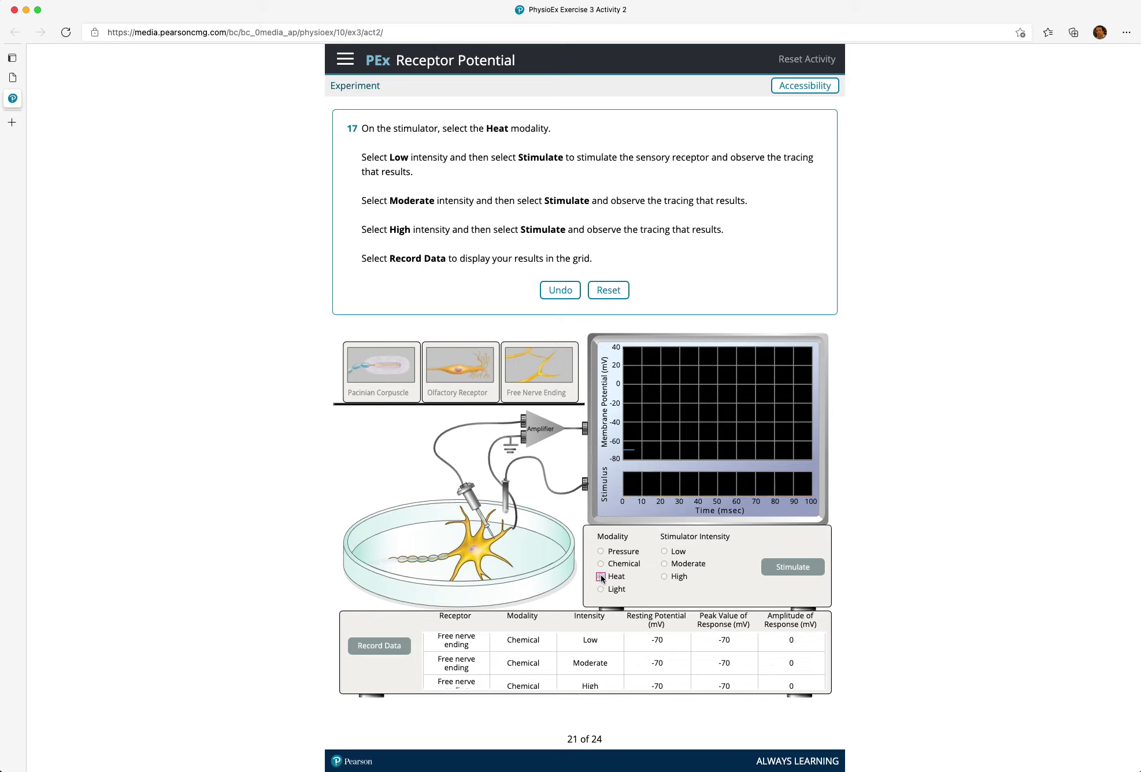
{"action": "left_click", "coordinate": [664, 552]}
{"action": "left_click", "coordinate": [665, 552]}
{"action": "left_click", "coordinate": [785, 569]}
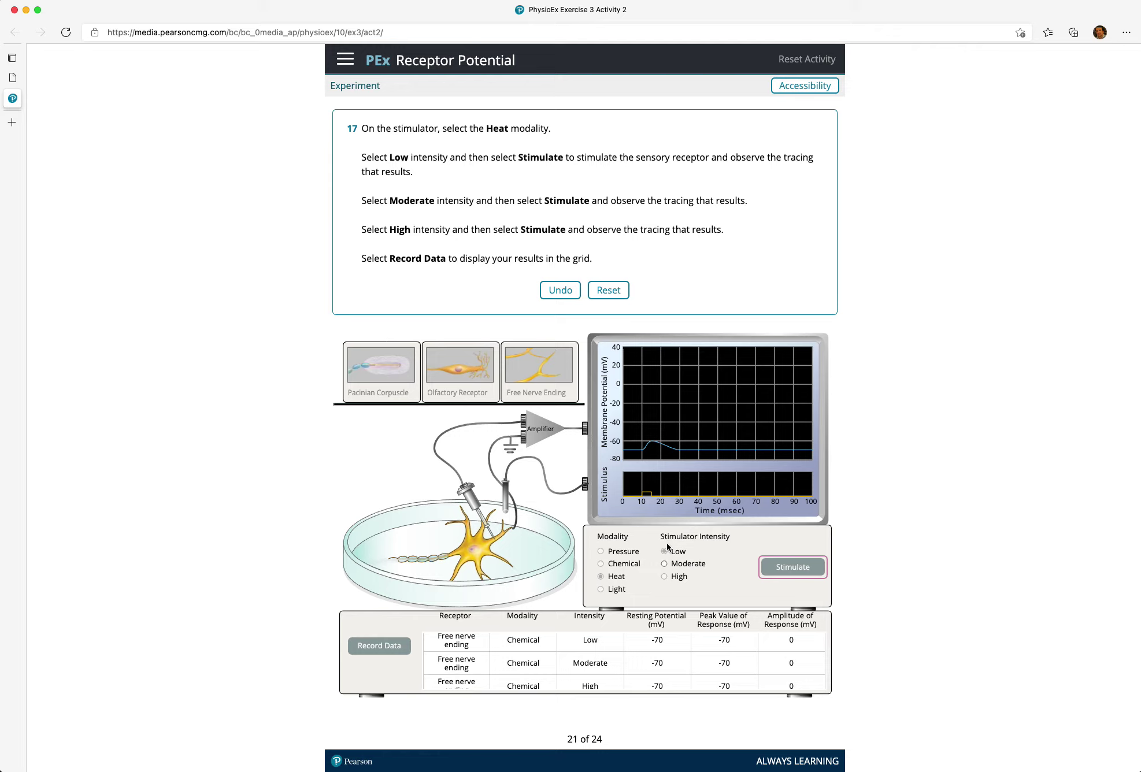
{"action": "left_click", "coordinate": [664, 563]}
{"action": "left_click", "coordinate": [780, 568]}
{"action": "left_click", "coordinate": [664, 577]}
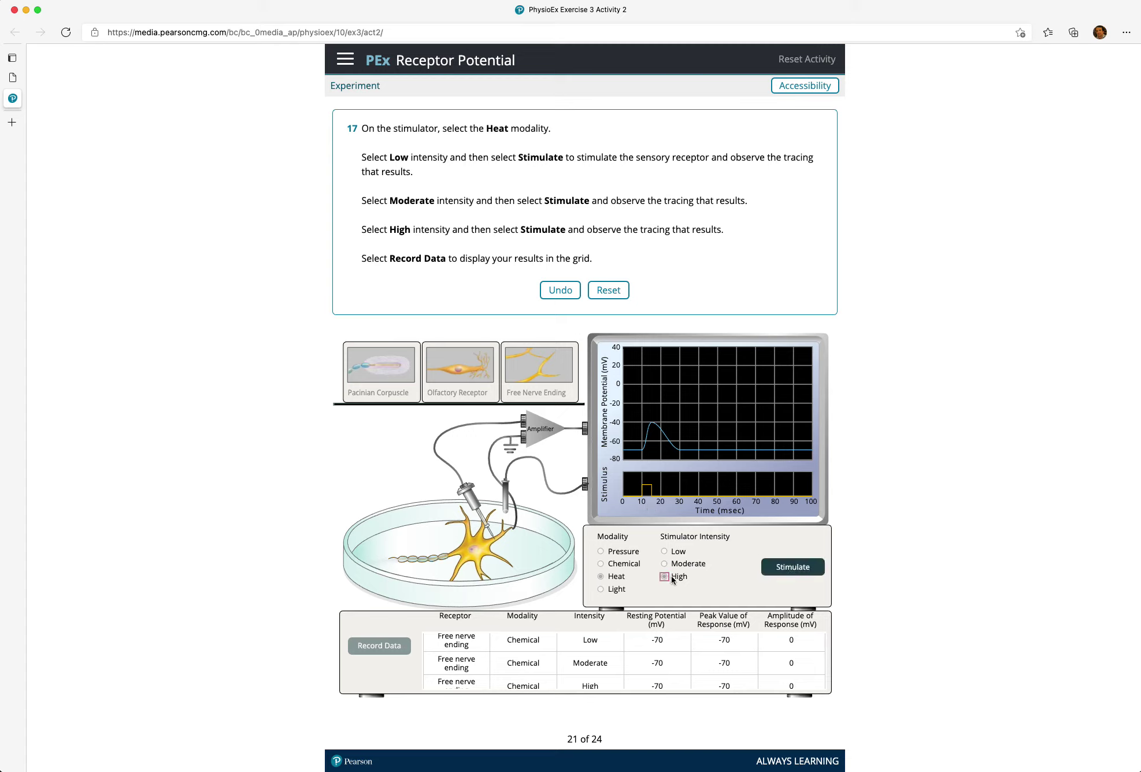
{"action": "left_click", "coordinate": [775, 567]}
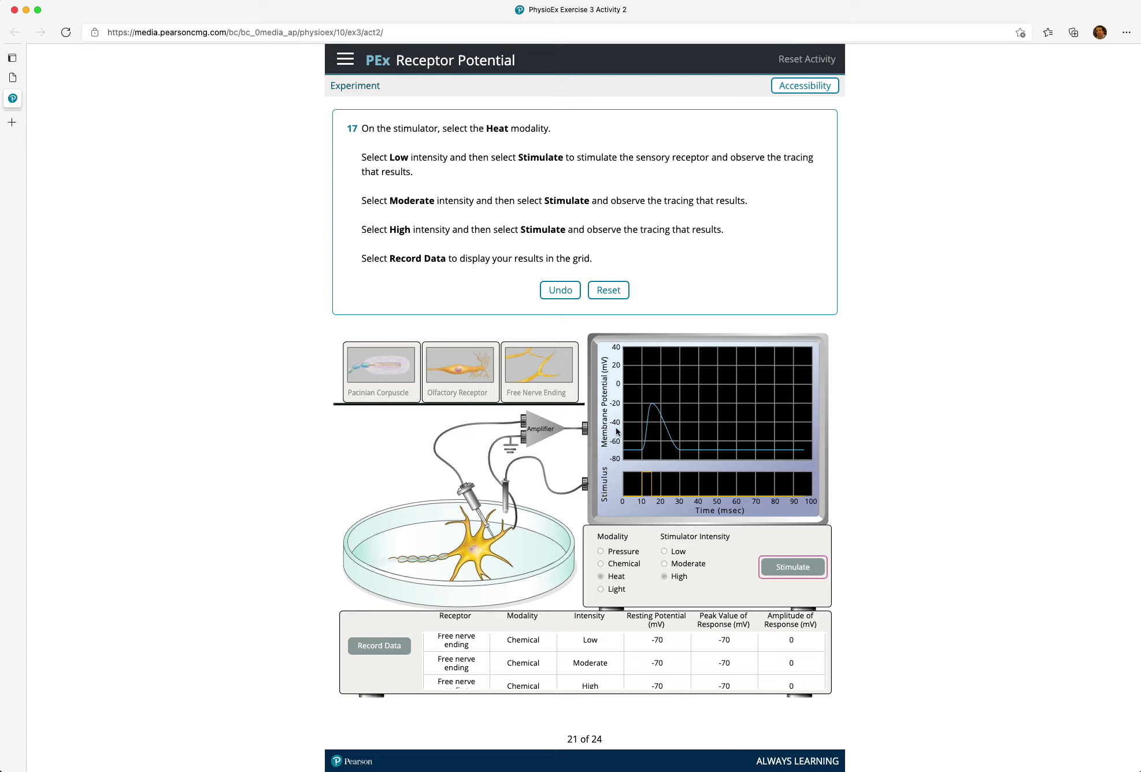
{"action": "left_click", "coordinate": [375, 646]}
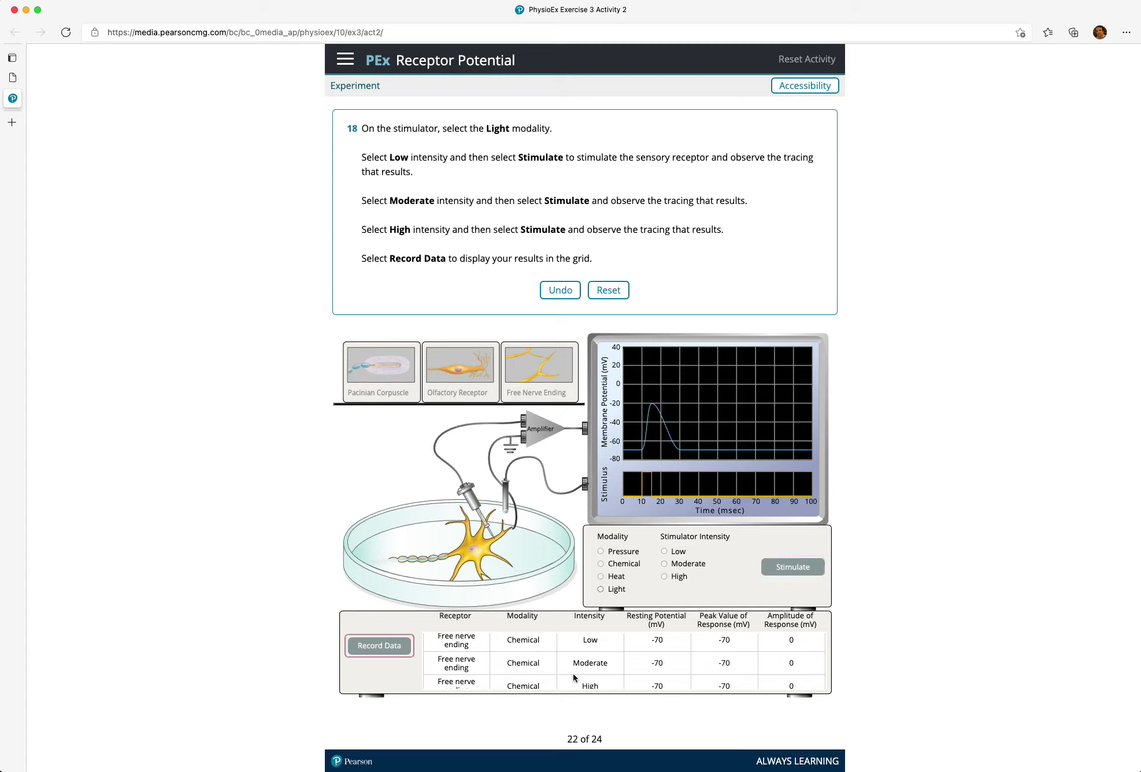
Review the recorded Heat responses of the free nerve ending at Low, Moderate and High intensity in the data grid.
{"action": "scroll", "coordinate": [574, 673], "scroll_direction": "down", "scroll_amount": 3}
{"action": "scroll", "coordinate": [574, 673], "scroll_direction": "down", "scroll_amount": 1}
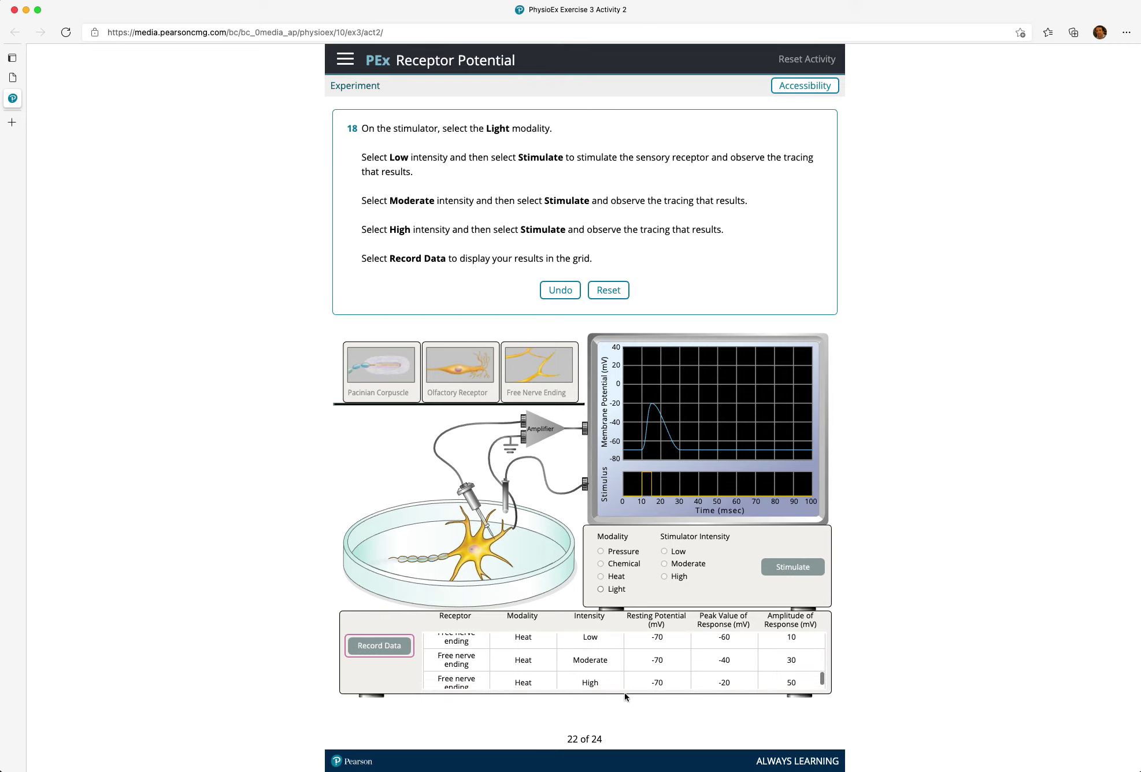
{"action": "scroll", "coordinate": [671, 672], "scroll_direction": "down", "scroll_amount": 1}
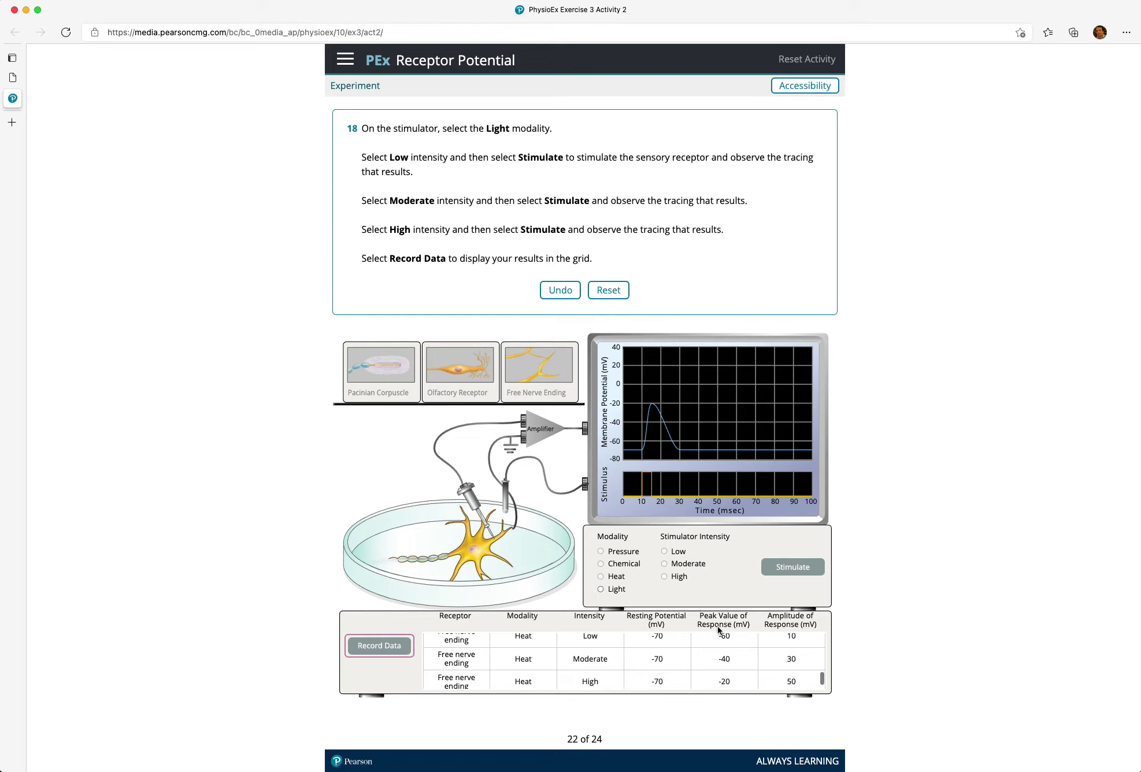
{"action": "scroll", "coordinate": [721, 668], "scroll_direction": "down", "scroll_amount": 1}
{"action": "scroll", "coordinate": [719, 666], "scroll_direction": "down", "scroll_amount": 1}
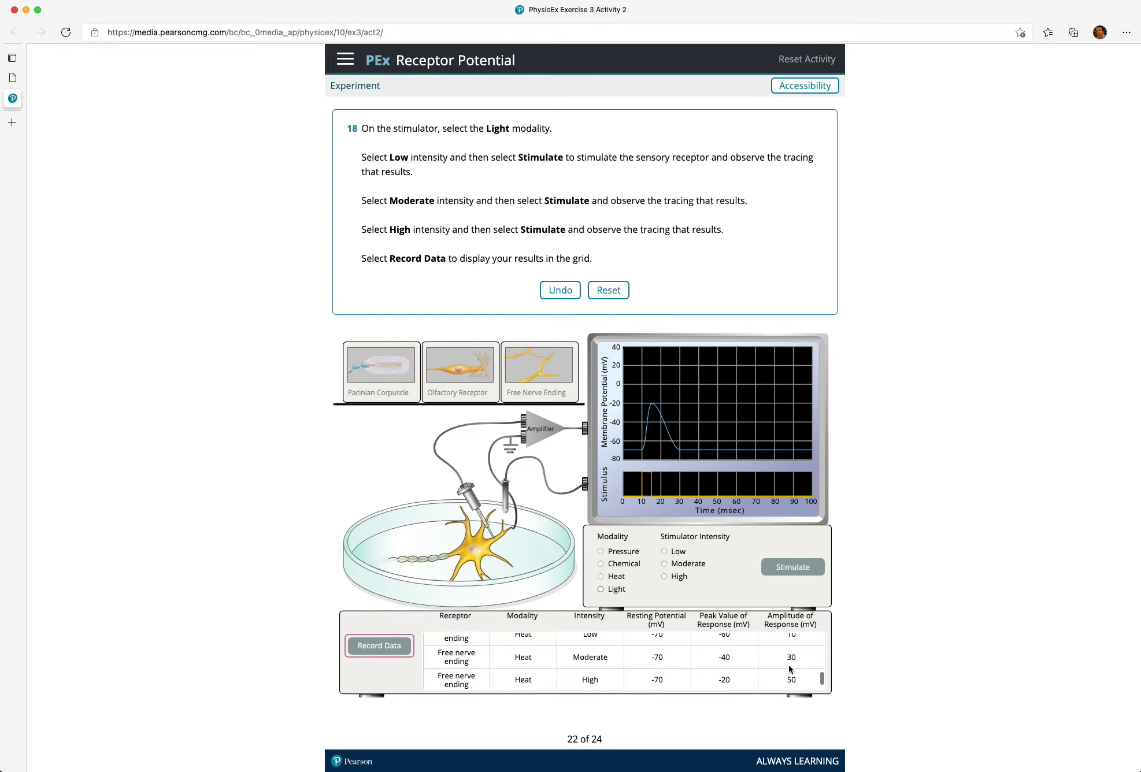
{"action": "scroll", "coordinate": [788, 665], "scroll_direction": "up", "scroll_amount": 1}
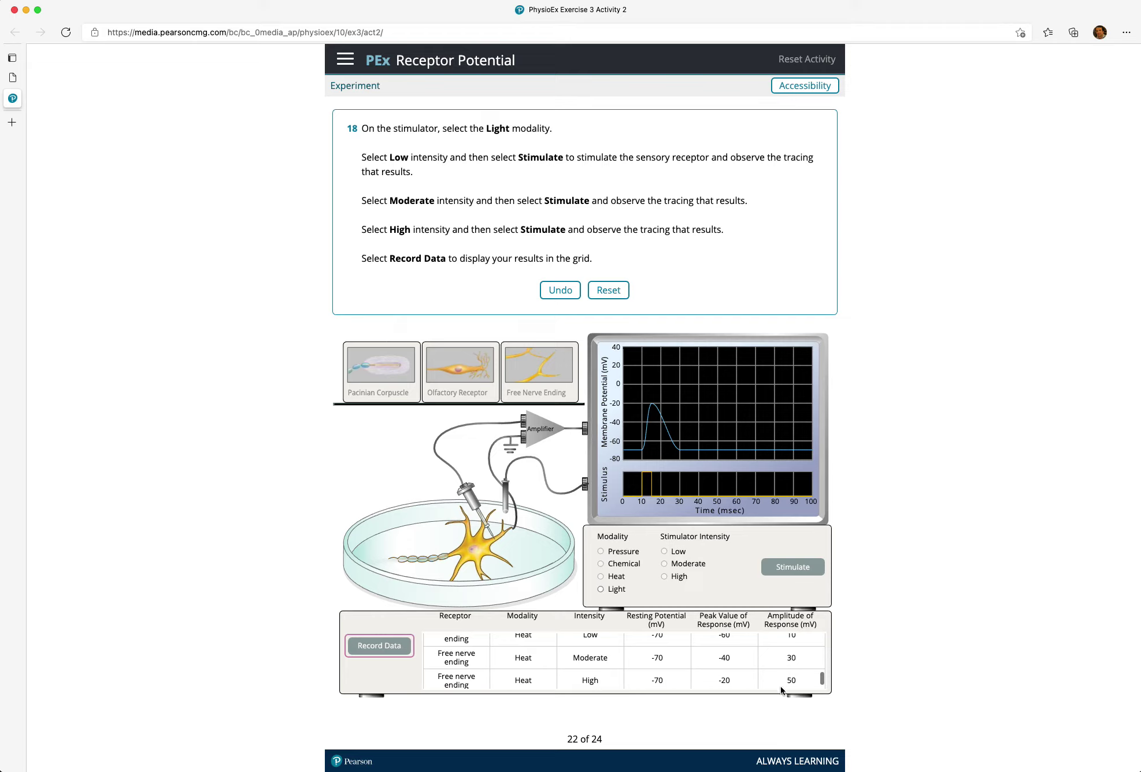
{"action": "scroll", "coordinate": [780, 687], "scroll_direction": "down", "scroll_amount": 1}
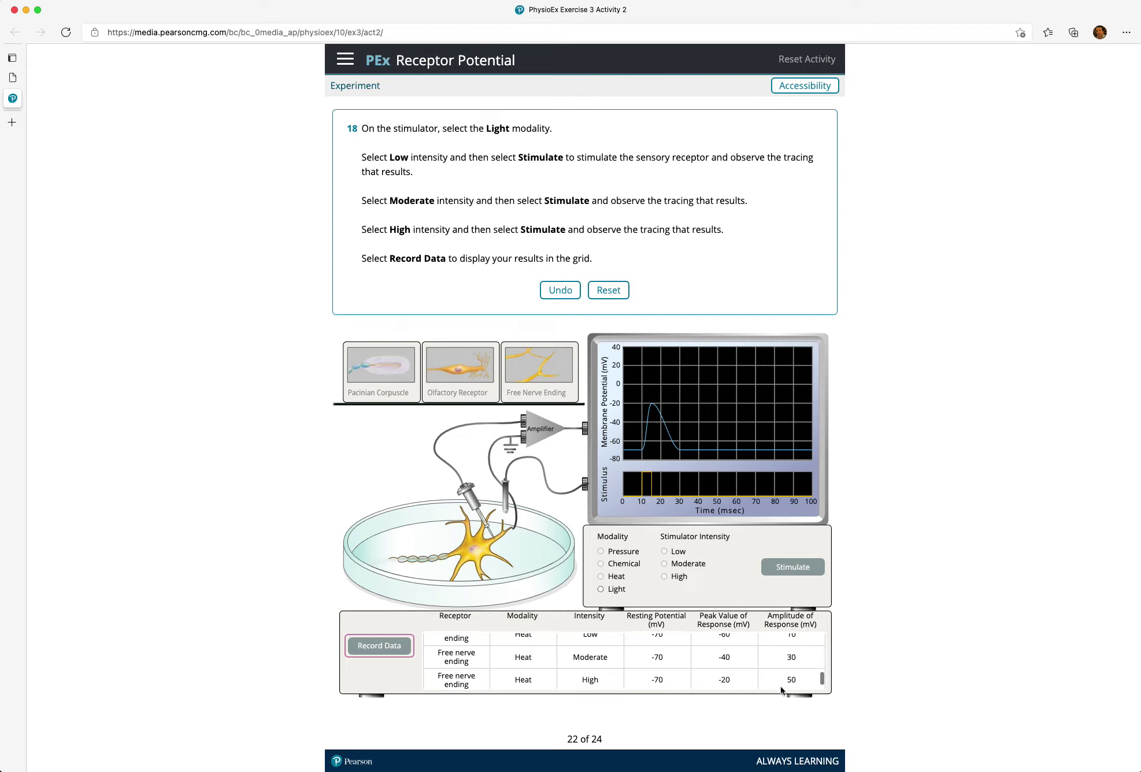
{"action": "scroll", "coordinate": [780, 686], "scroll_direction": "down", "scroll_amount": 3}
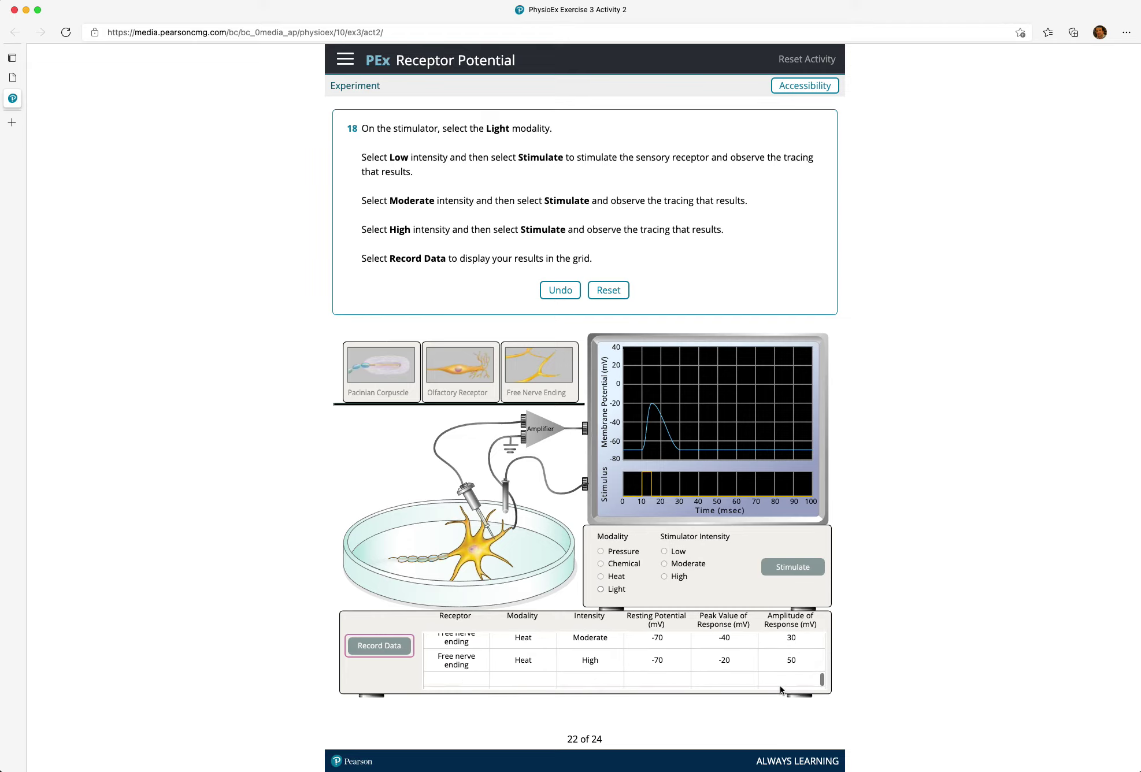
Stimulate the free nerve ending with Light at Low, Moderate and High intensity, and record the data in the grid.
{"action": "left_click", "coordinate": [601, 589]}
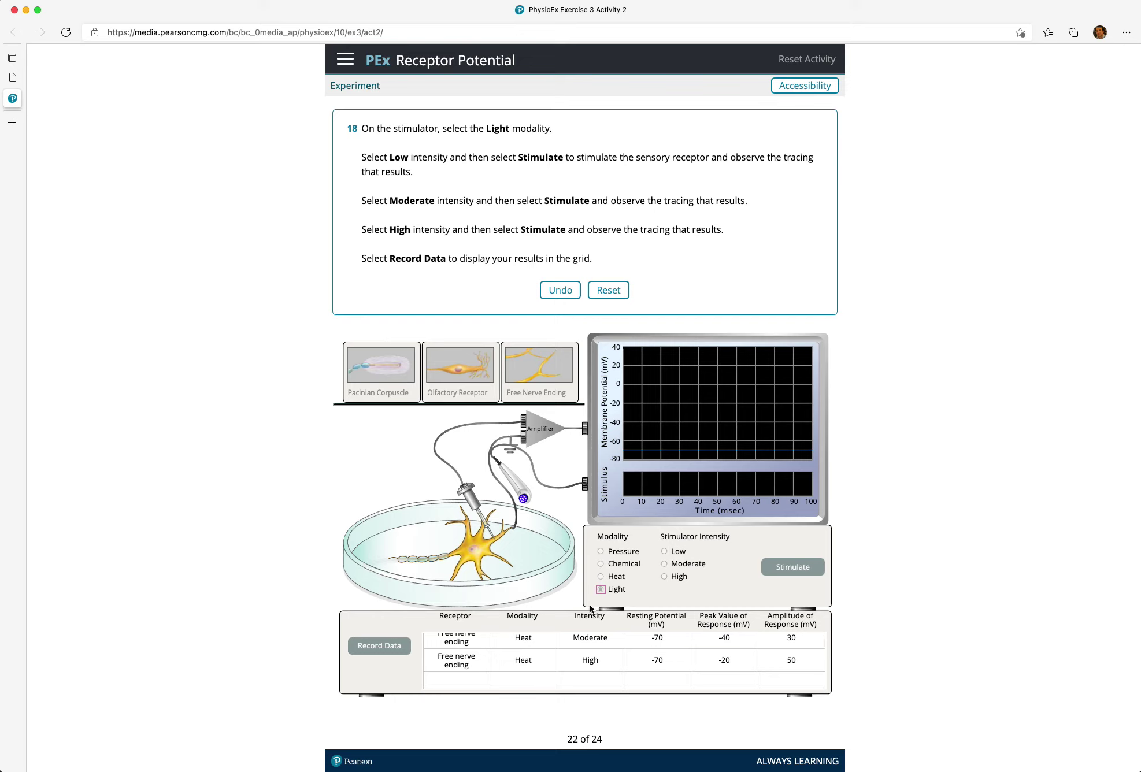
{"action": "left_click", "coordinate": [664, 551]}
{"action": "left_click", "coordinate": [665, 553]}
{"action": "left_click", "coordinate": [774, 568]}
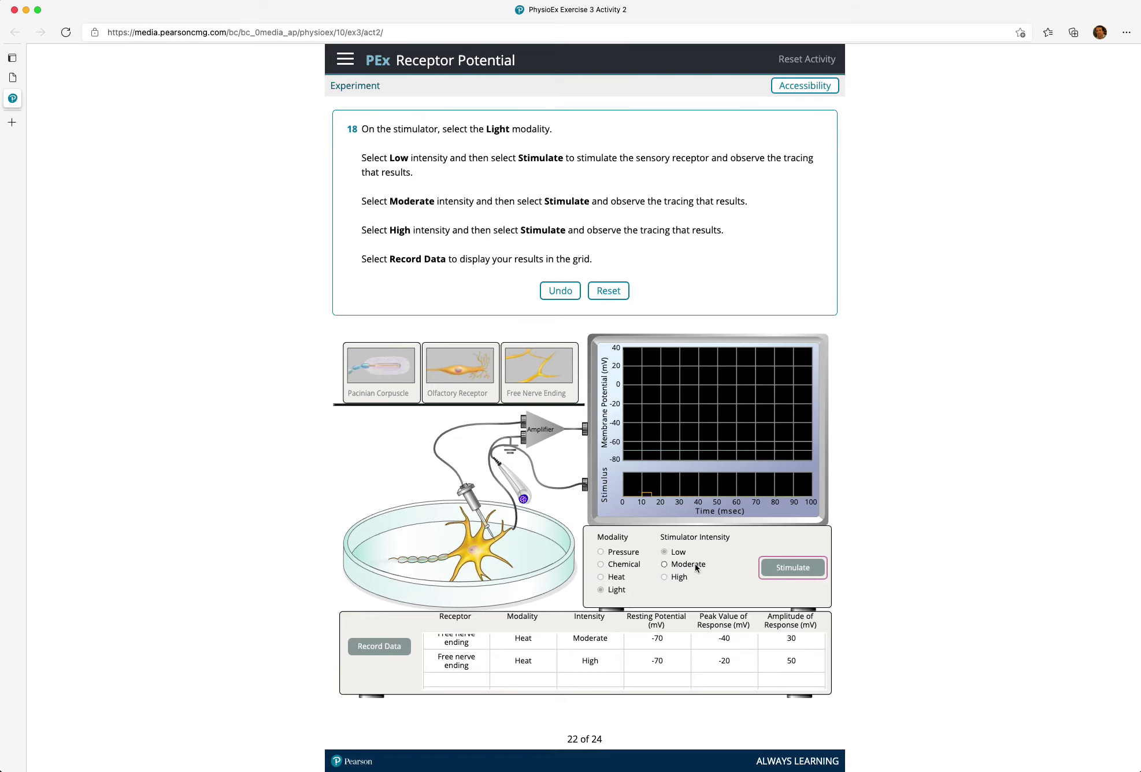
{"action": "left_click", "coordinate": [664, 564]}
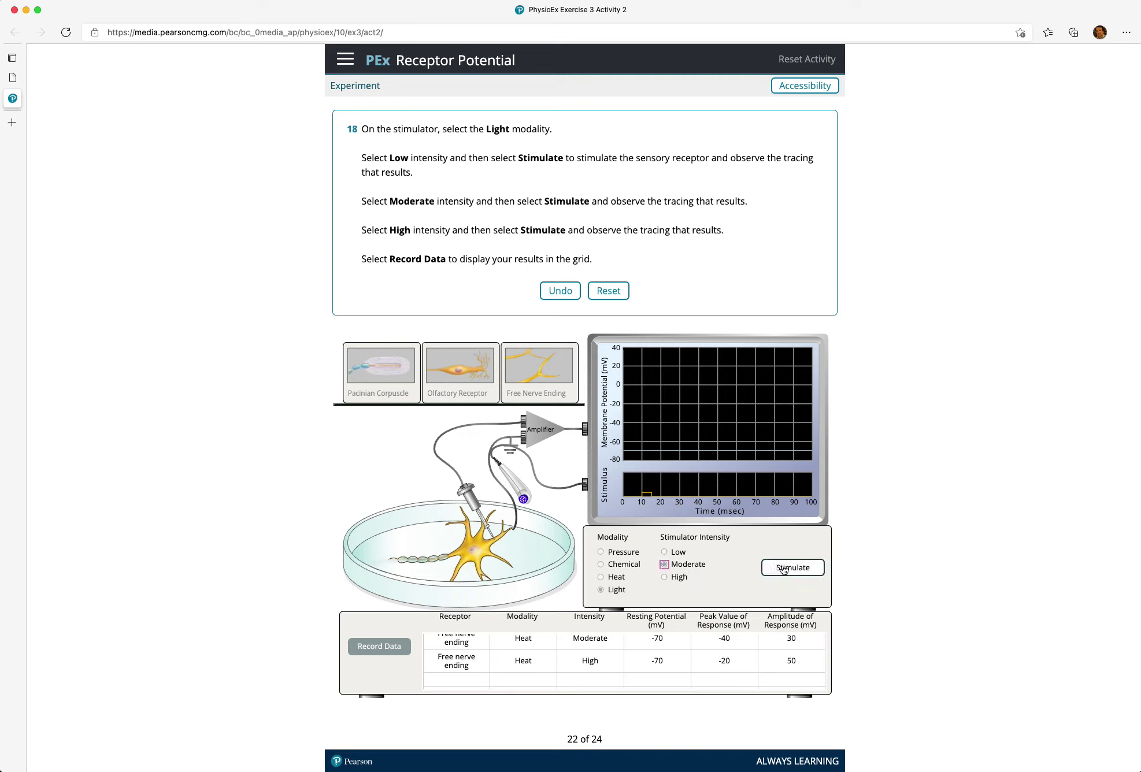
{"action": "left_click", "coordinate": [784, 570]}
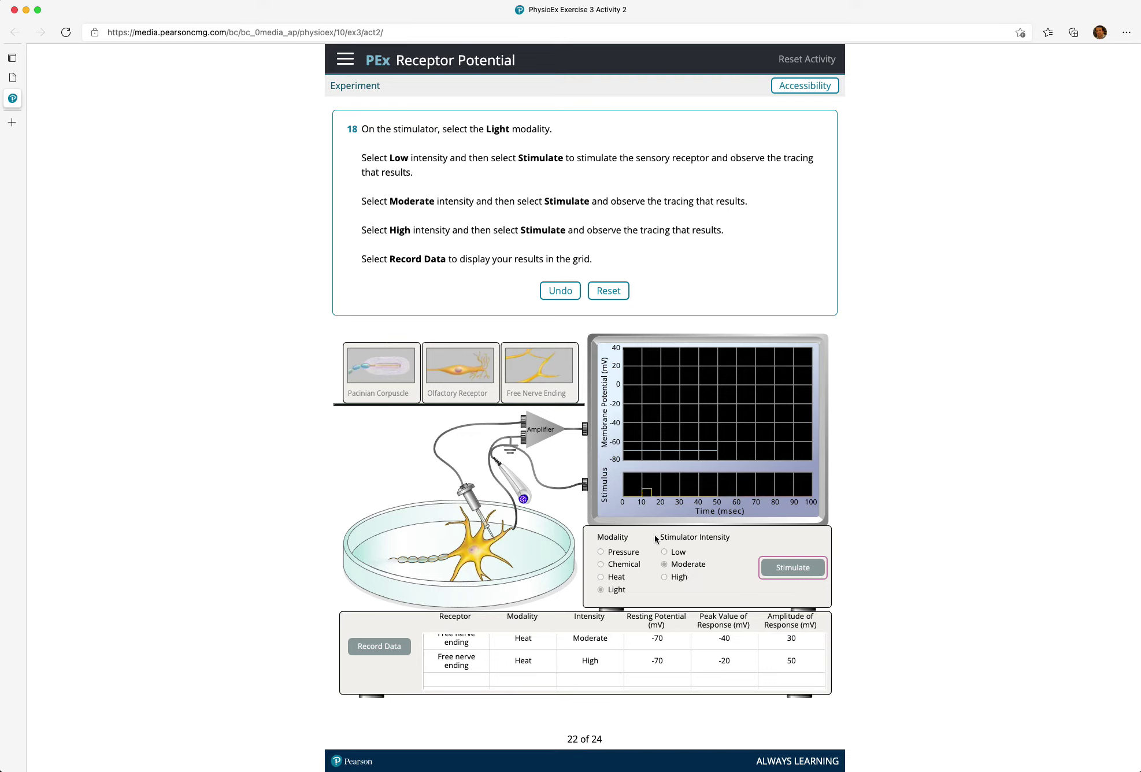
{"action": "scroll", "coordinate": [694, 596], "scroll_direction": "down", "scroll_amount": 1}
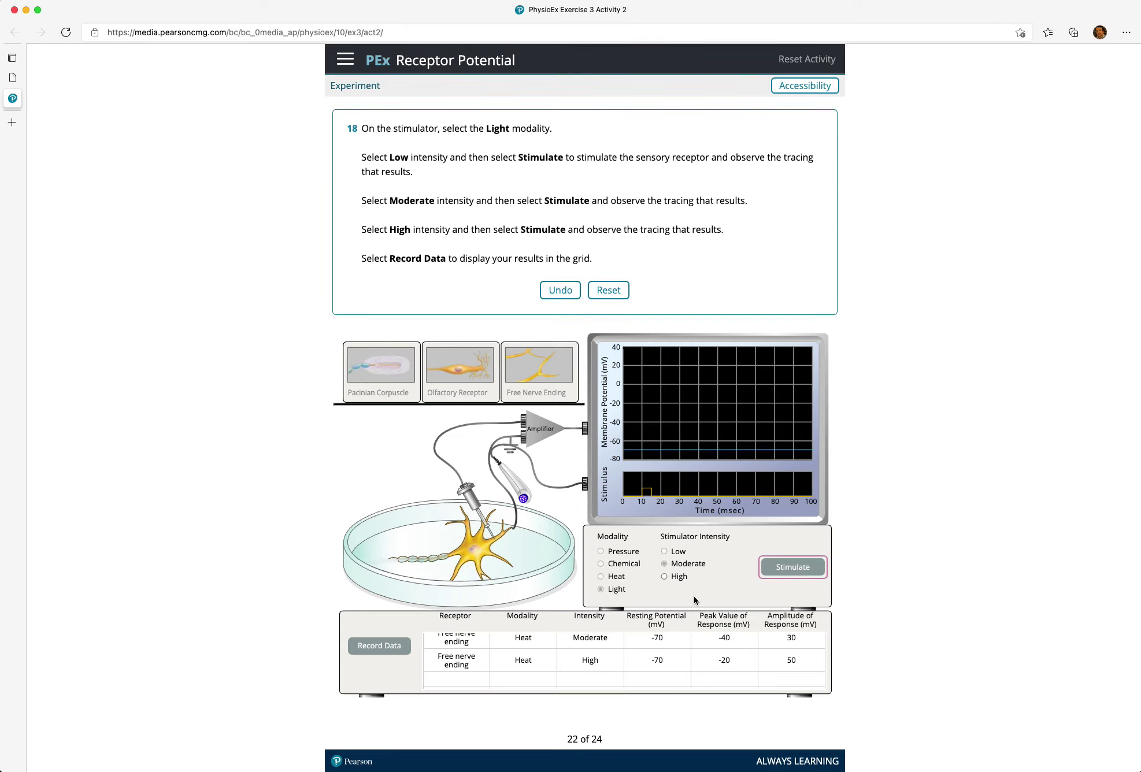
{"action": "left_click", "coordinate": [665, 575]}
{"action": "left_click", "coordinate": [792, 567]}
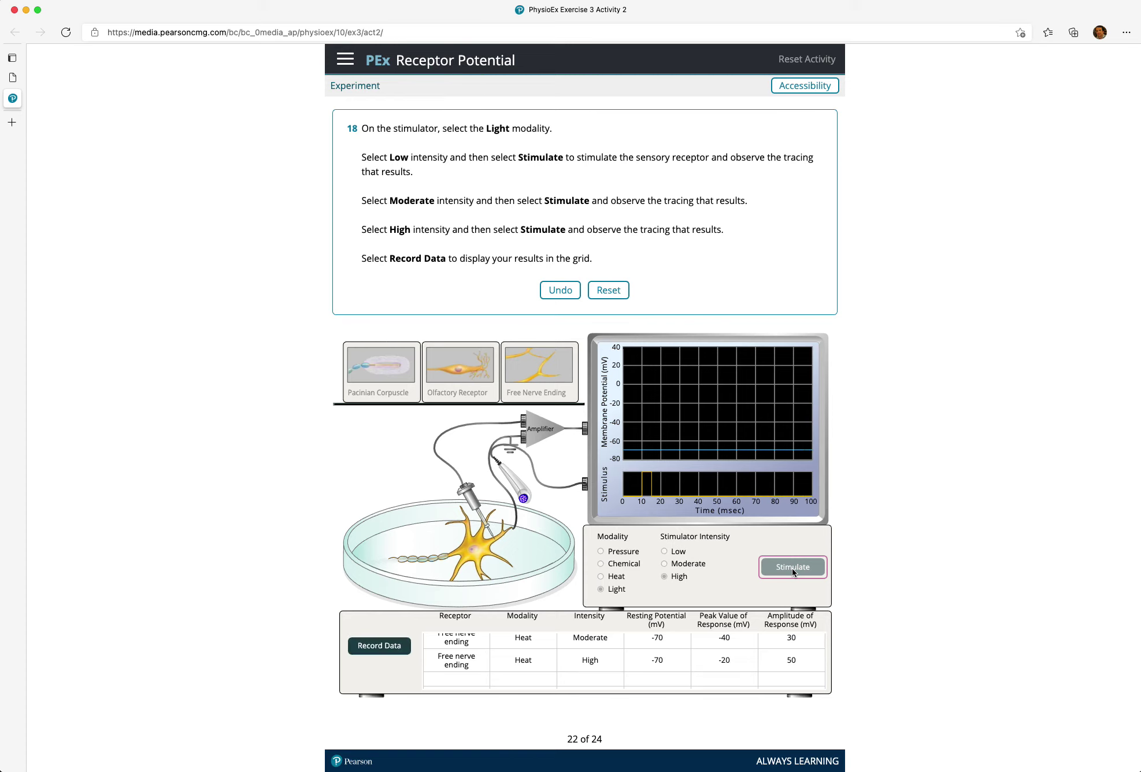
{"action": "left_click", "coordinate": [387, 647]}
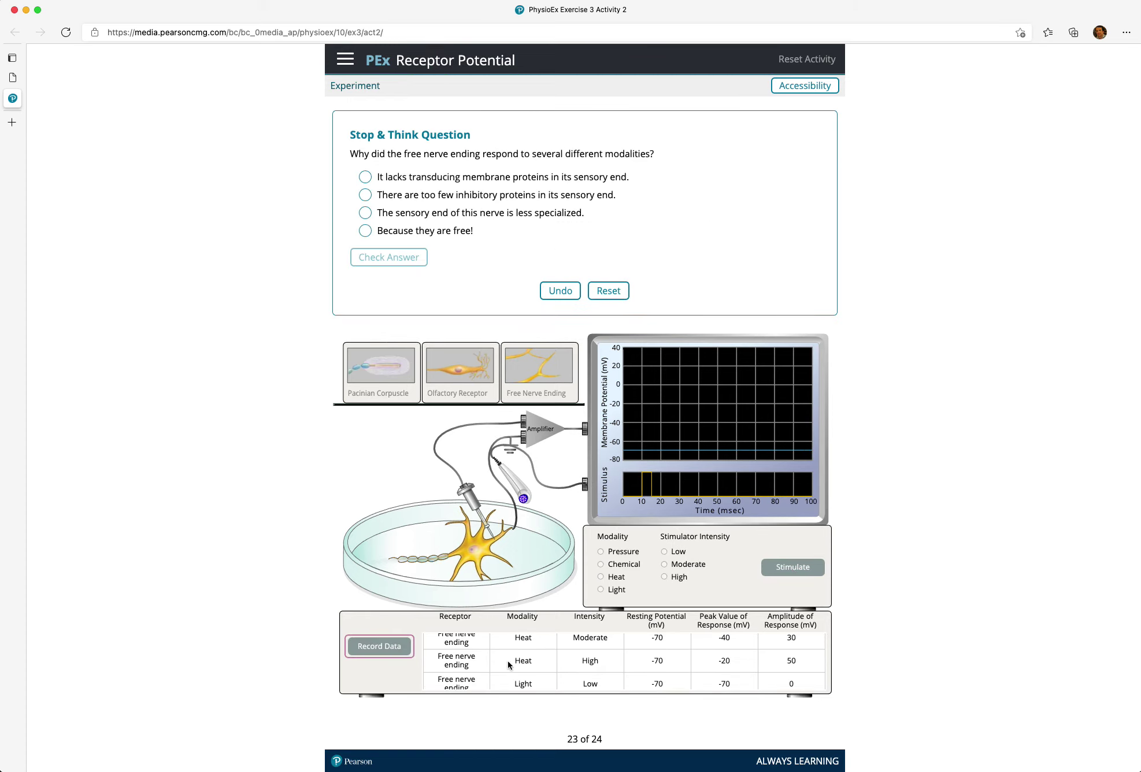
Answer the Stop & Think Question with "There are too few inhibitory proteins in its sensory end", check the answer and submit the question.
{"action": "scroll", "coordinate": [508, 660], "scroll_direction": "down", "scroll_amount": 3}
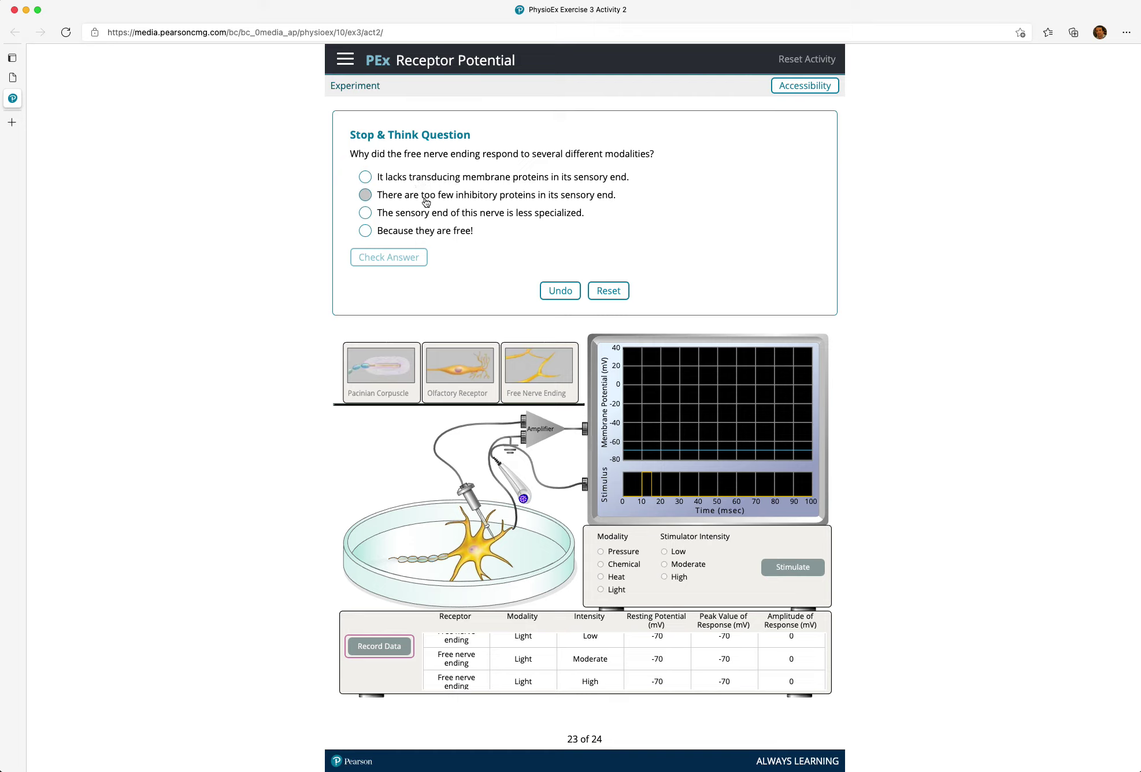
{"action": "left_click", "coordinate": [370, 198]}
{"action": "left_click", "coordinate": [397, 256]}
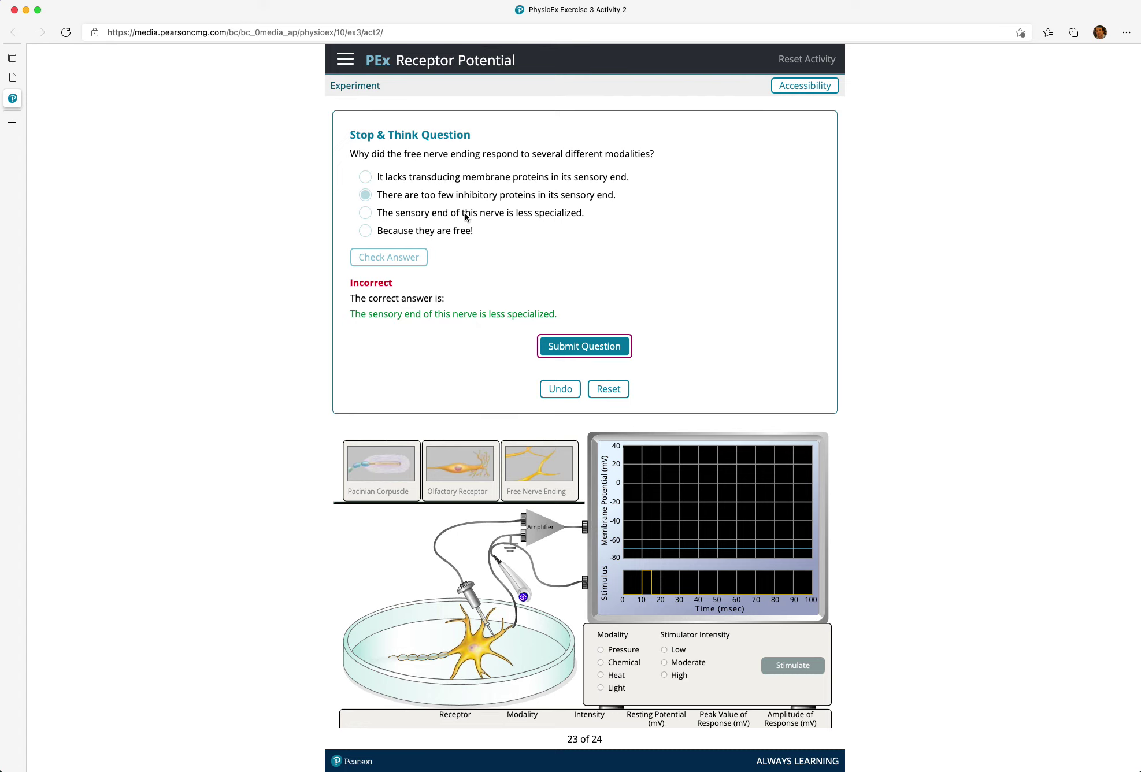
{"action": "left_click", "coordinate": [572, 350]}
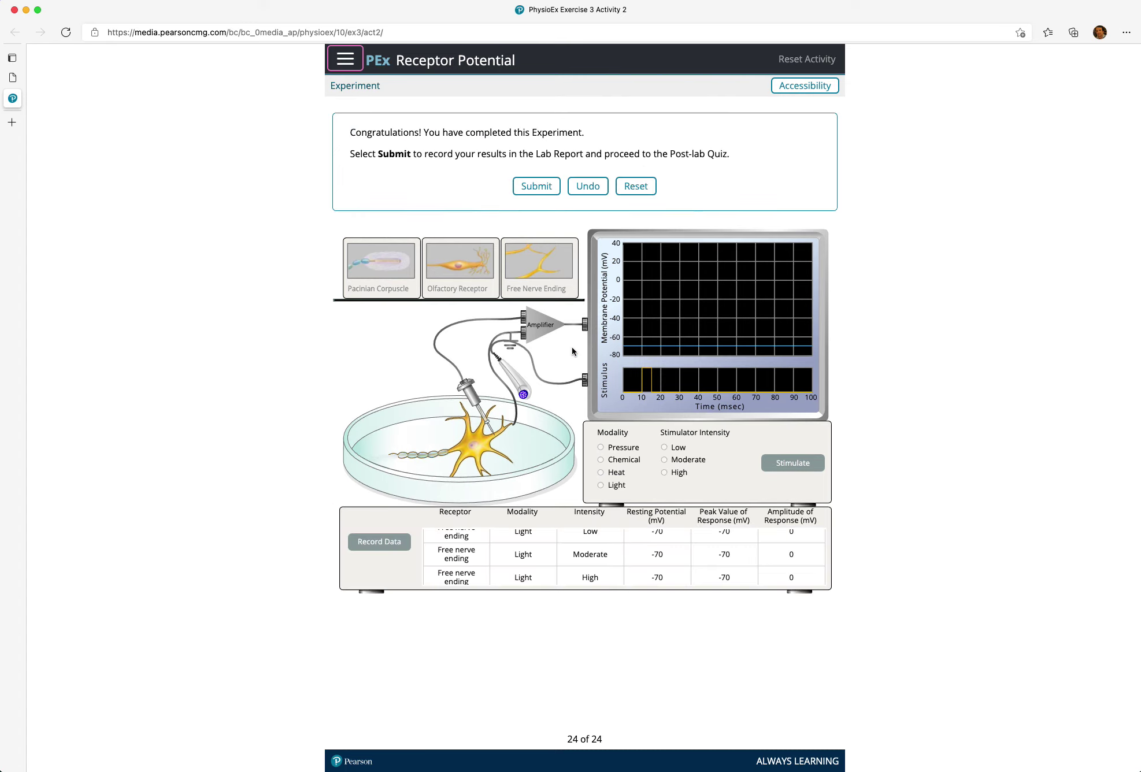